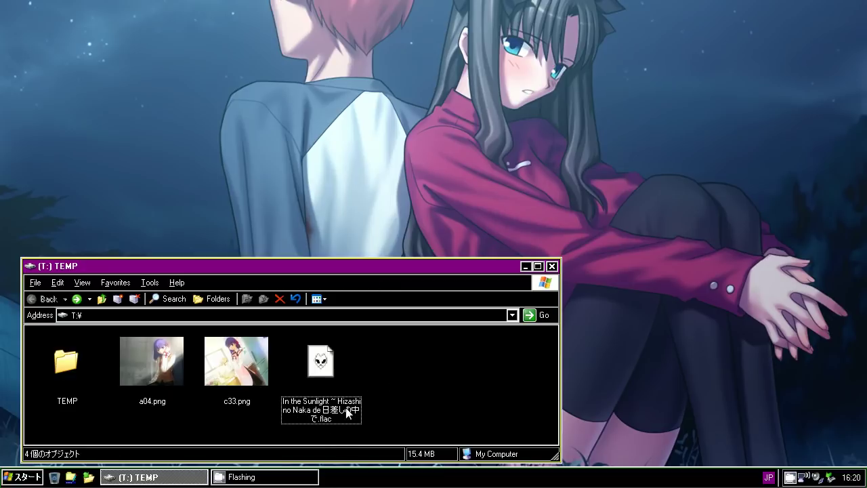
Open "In the Sunlight ~ Hizashi no Naka de 日差しの中で.flac" from the T: drive in Audacity Portable.
right_click(322, 379)
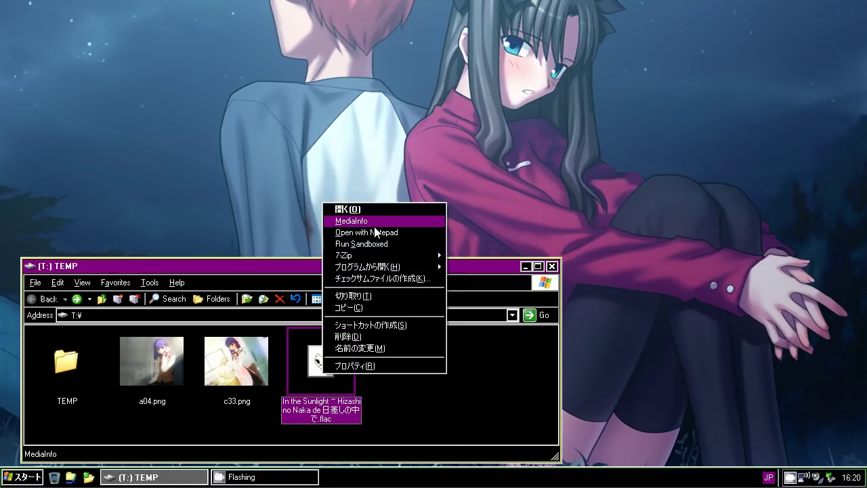
mouse_move(406, 266)
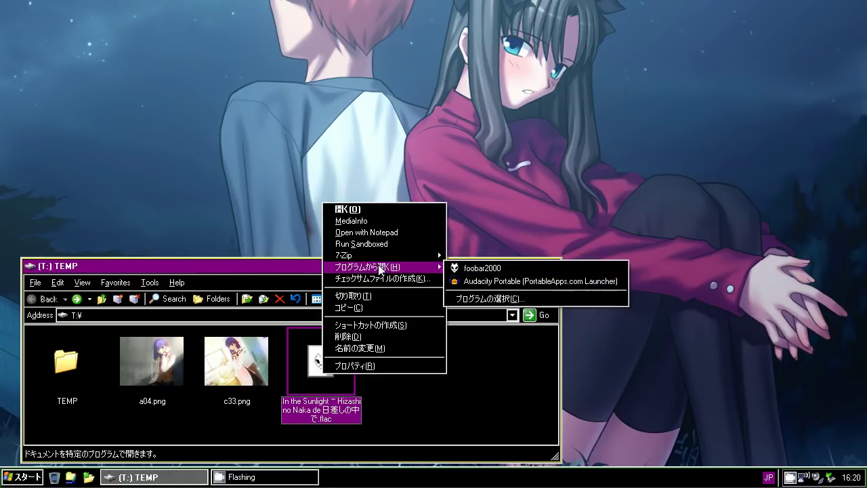
click(482, 281)
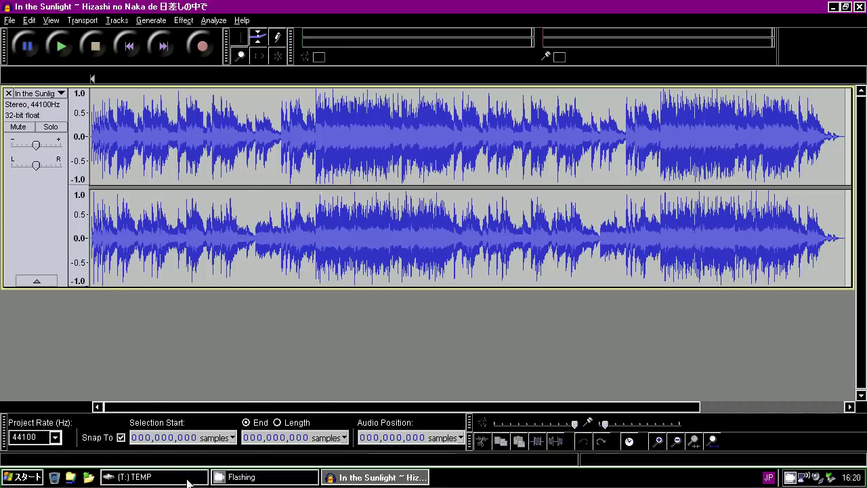
Import the same "In the Sunlight" FLAC file from the T: drive into the Audacity project again as a second track.
click(156, 477)
click(414, 407)
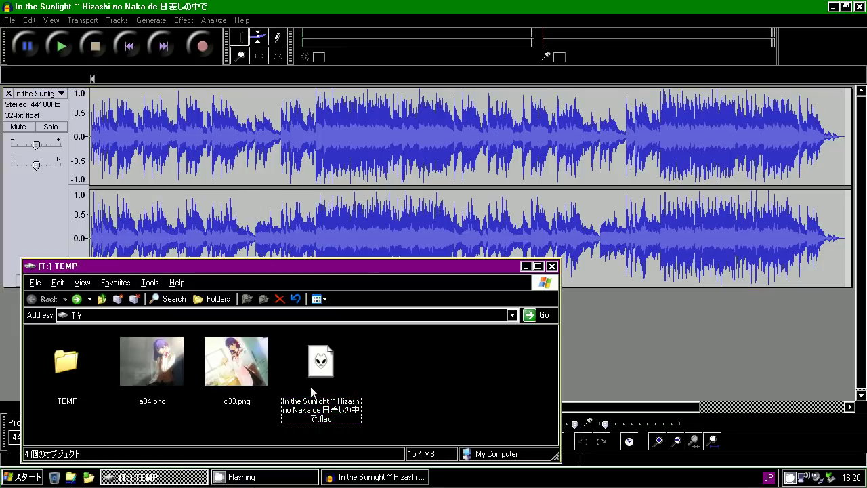
drag(312, 392, 418, 299)
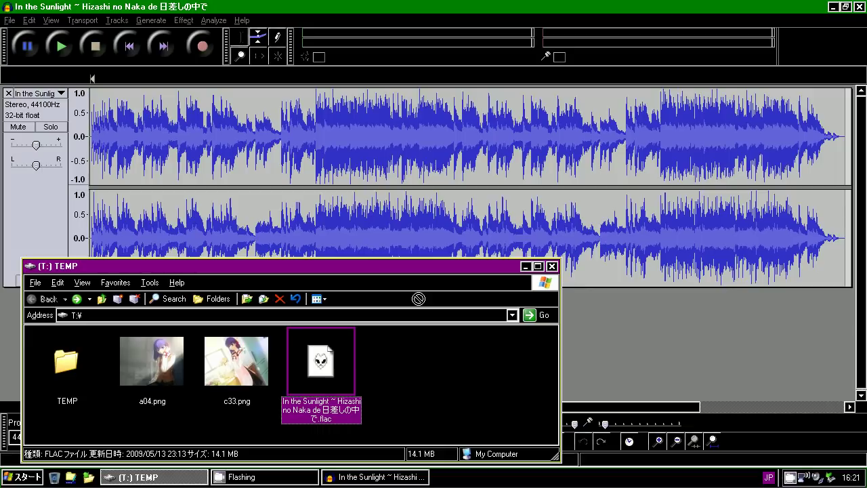
drag(418, 299, 418, 299)
drag(419, 299, 604, 313)
drag(577, 367, 445, 285)
drag(366, 269, 430, 230)
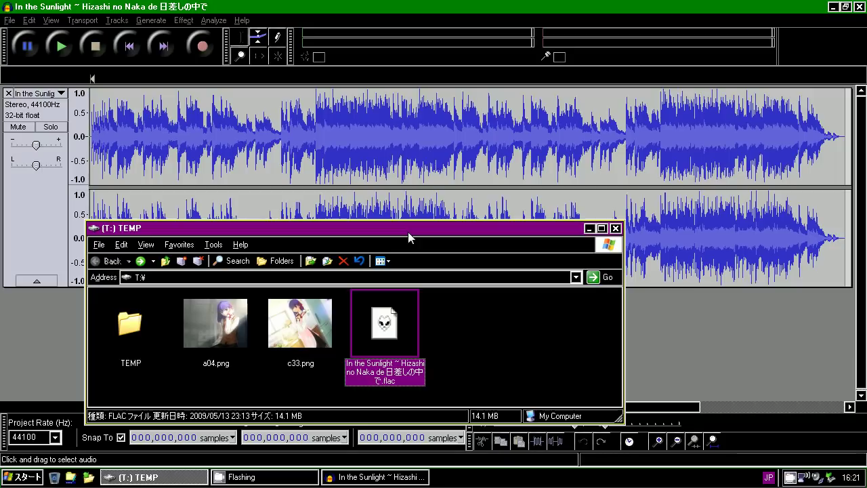
click(434, 323)
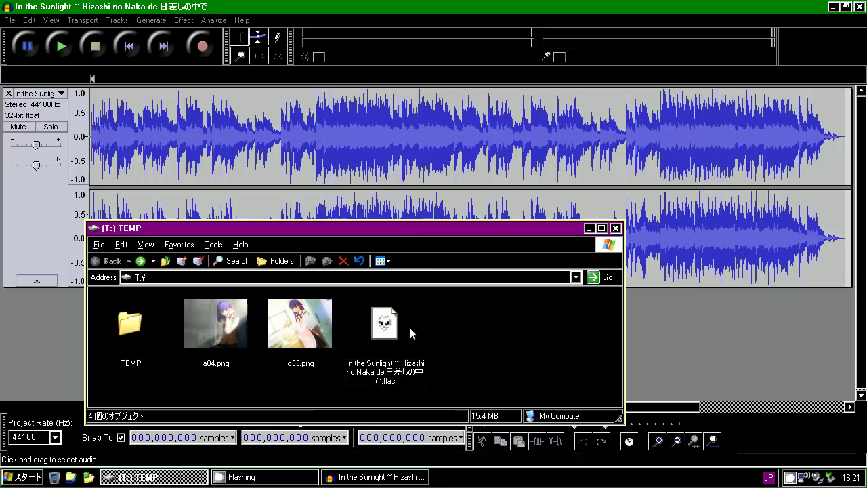
click(395, 332)
drag(394, 332, 691, 337)
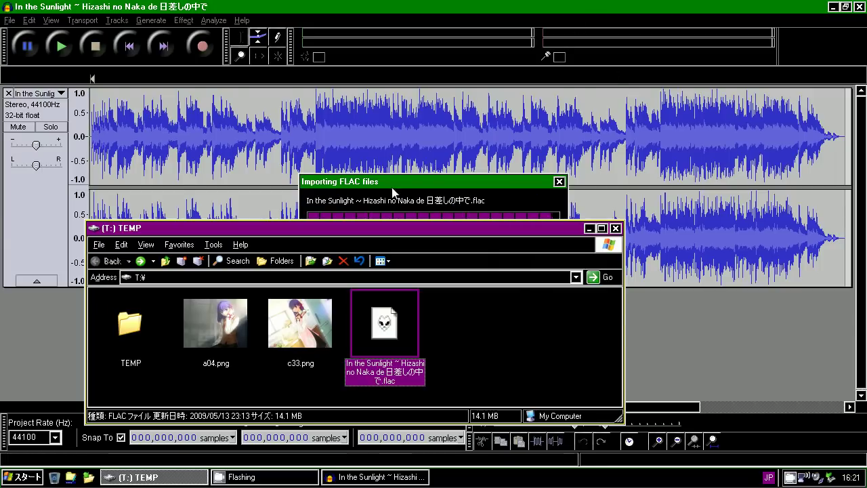
Bring the Audacity project to the front and fit both stereo tracks vertically in the view.
click(433, 21)
scroll(433, 237, up, 3)
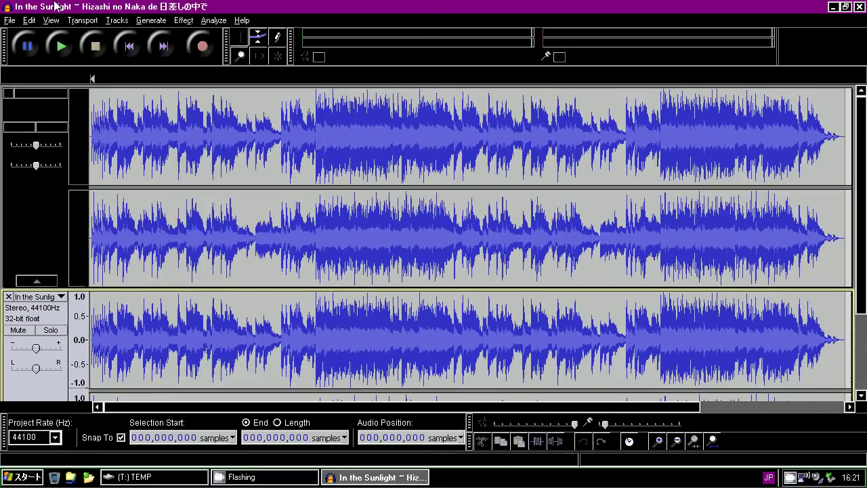
click(50, 20)
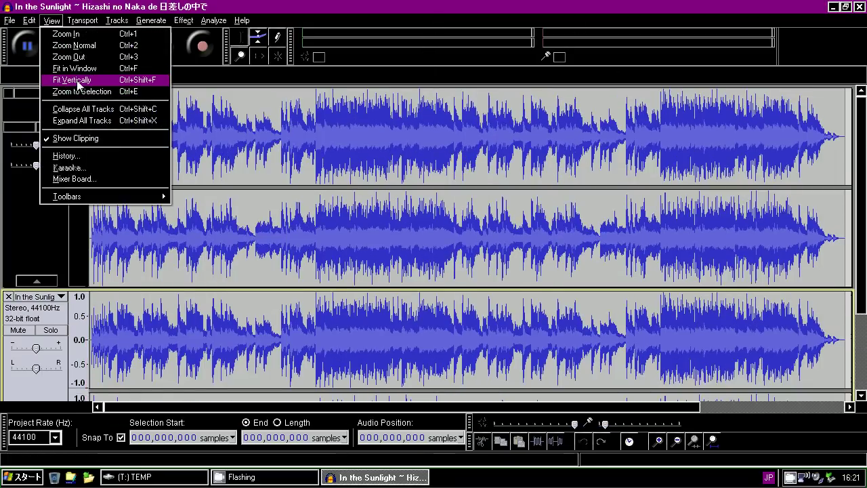
click(78, 80)
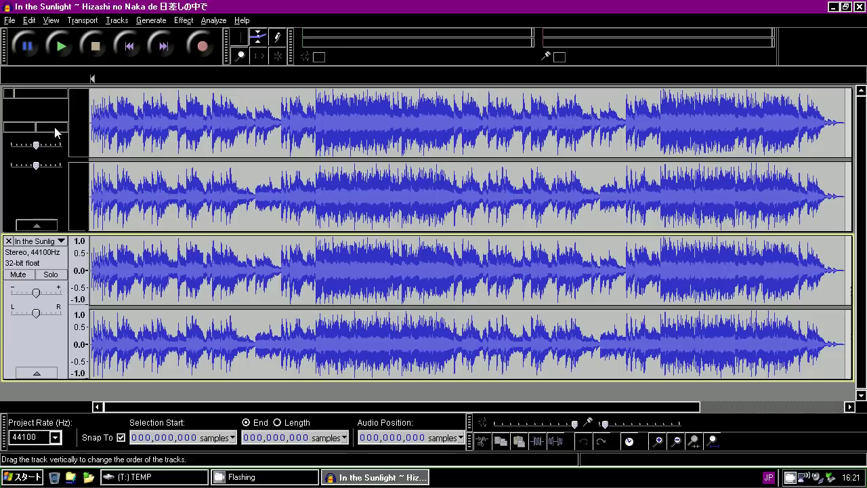
Solo the first track and play its opening and the passage just past mid-song to compare the two by ear.
click(52, 128)
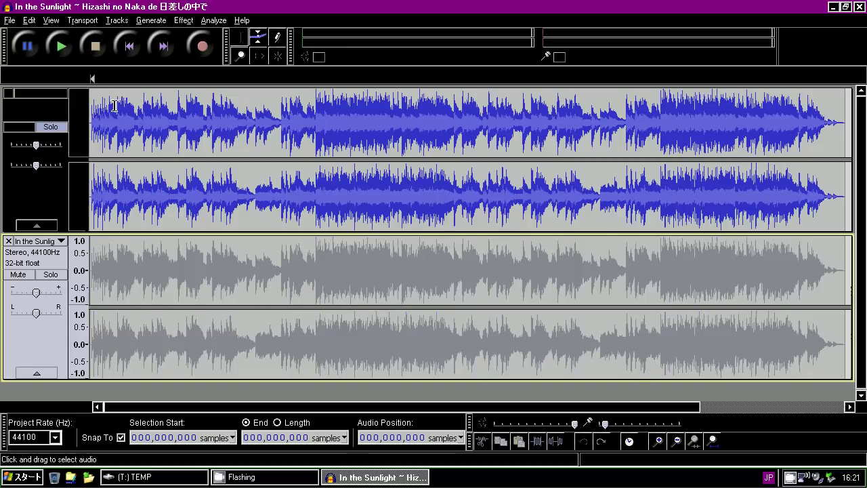
key(space)
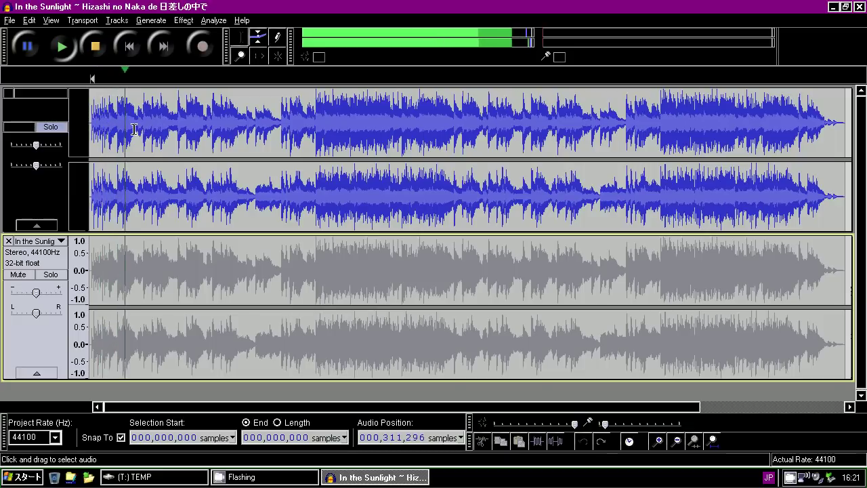
click(444, 78)
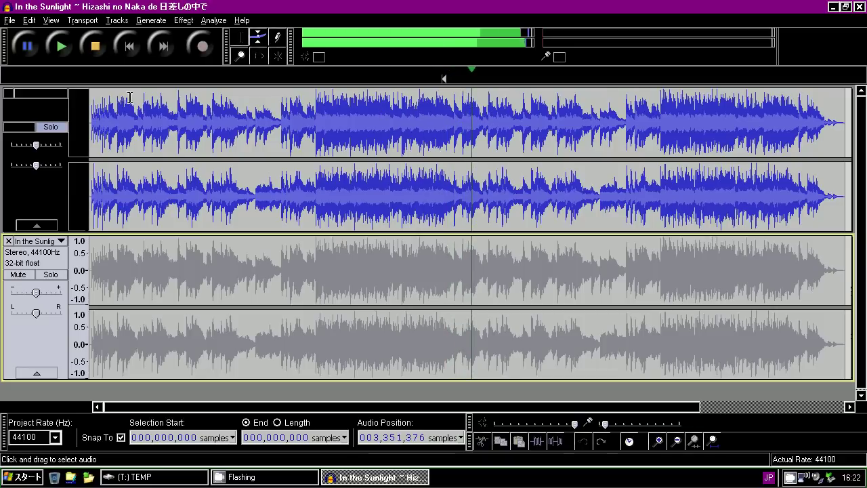
key(space)
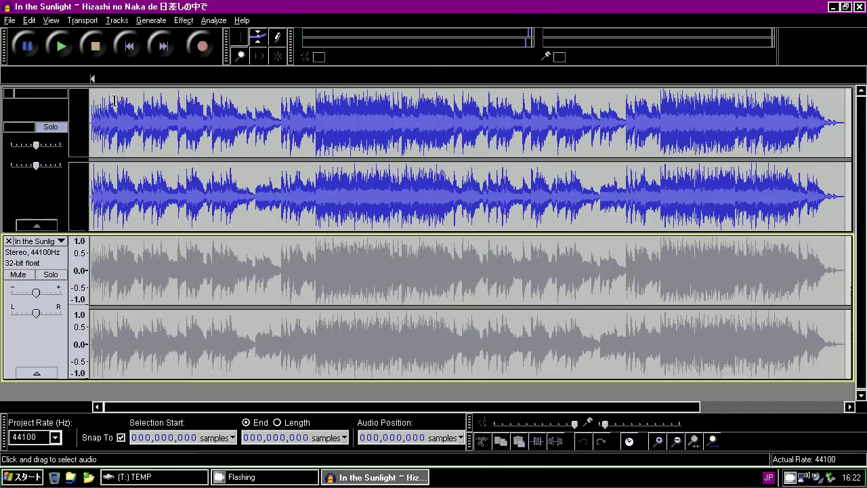
click(106, 103)
click(61, 46)
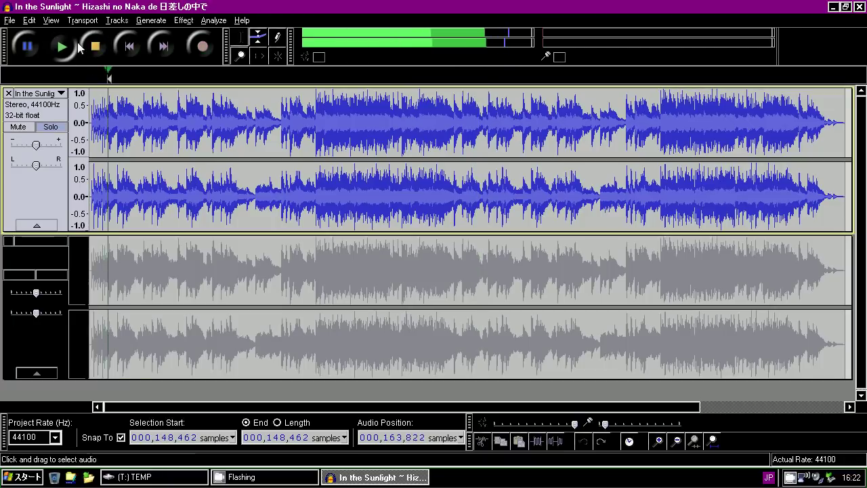
click(447, 78)
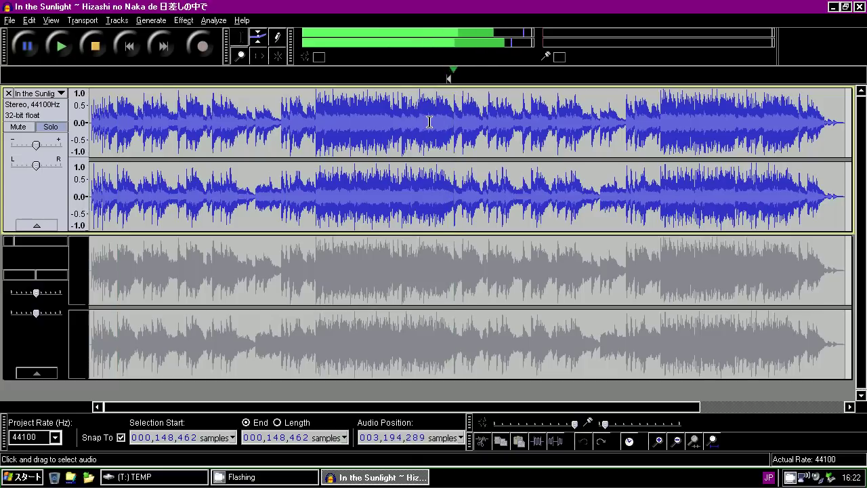
click(95, 46)
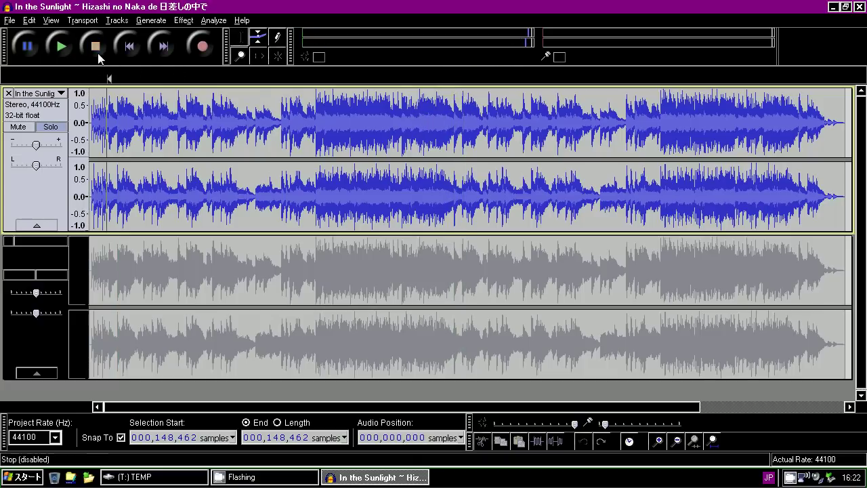
Return the cursor to the start of the project and turn off solo on the first track.
click(191, 203)
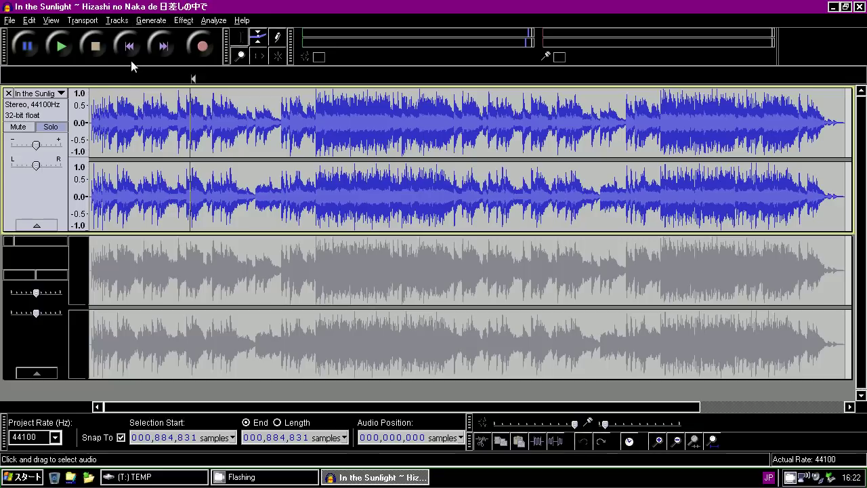
click(90, 252)
click(50, 127)
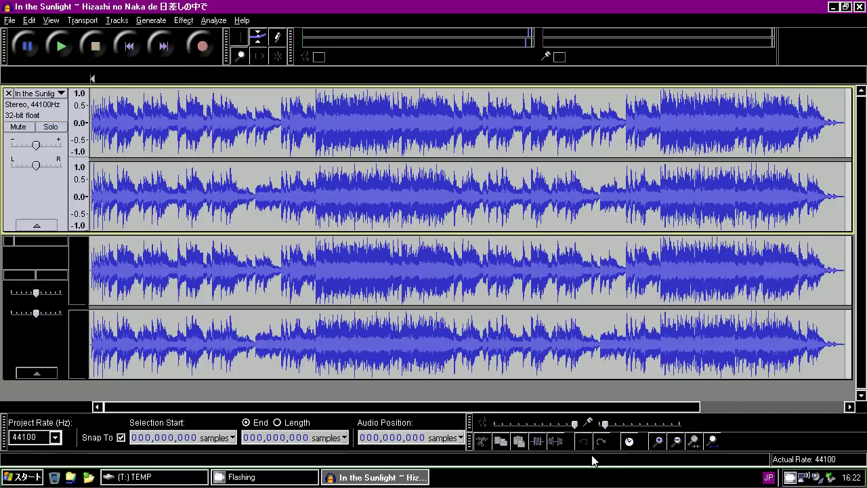
Time-shift the second track so its audio begins near the middle of the first track.
click(258, 55)
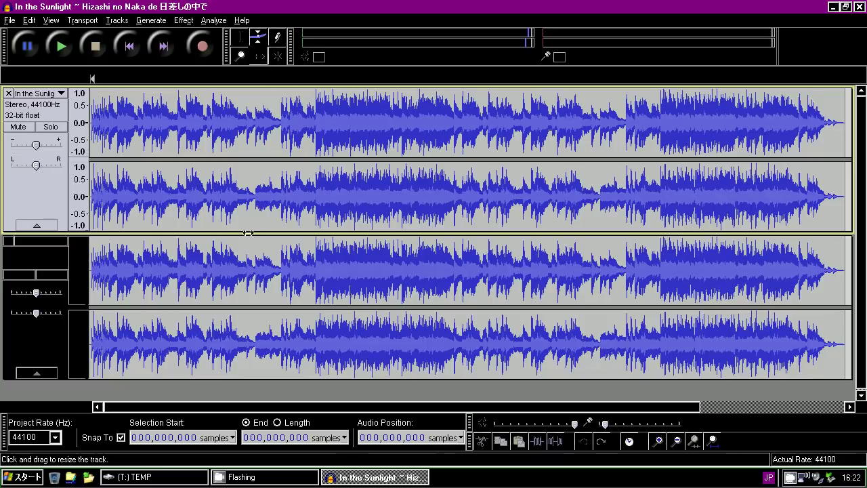
drag(203, 263, 495, 268)
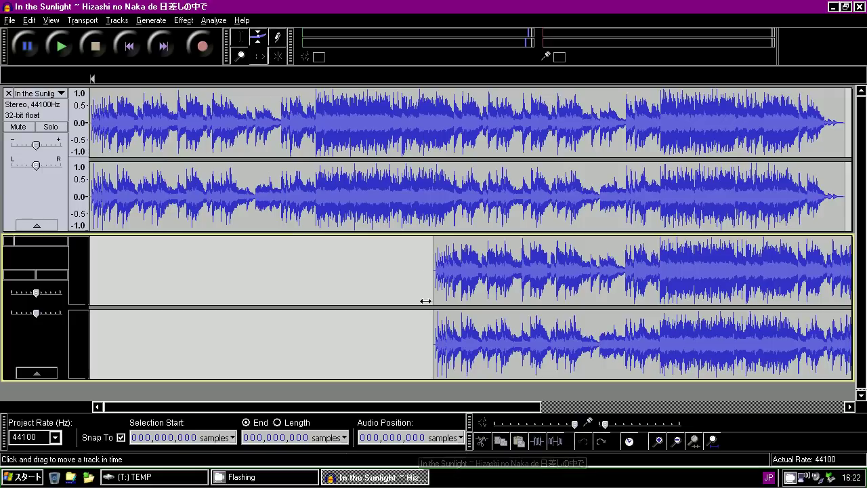
Dock the Tools toolbar next to the volume and edit controls, and widen the level meters to the full window width.
drag(227, 48, 481, 438)
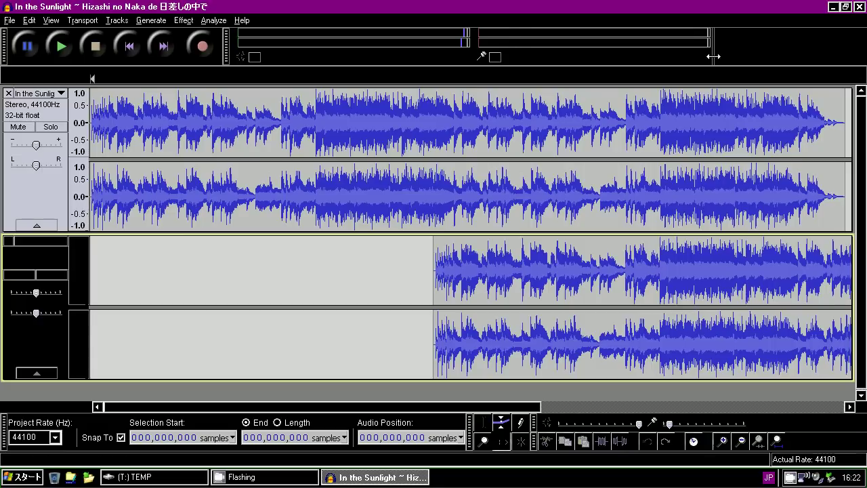
drag(713, 57, 865, 57)
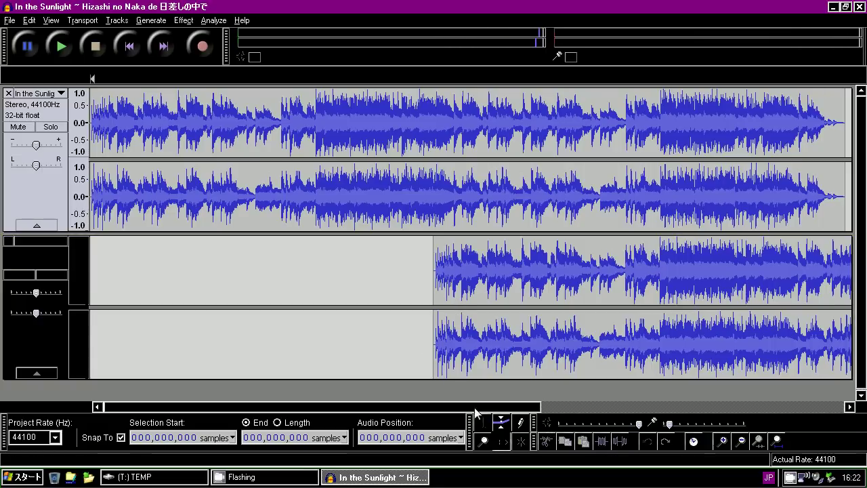
Magnify the waveforms around sample 3,188,956 and time-shift the second track slightly later so its next beat aligns with the first track.
click(452, 274)
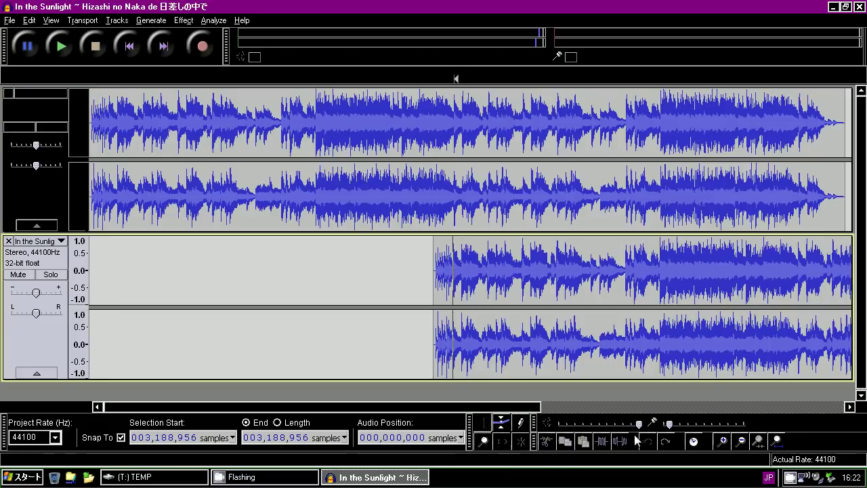
click(722, 440)
click(722, 440)
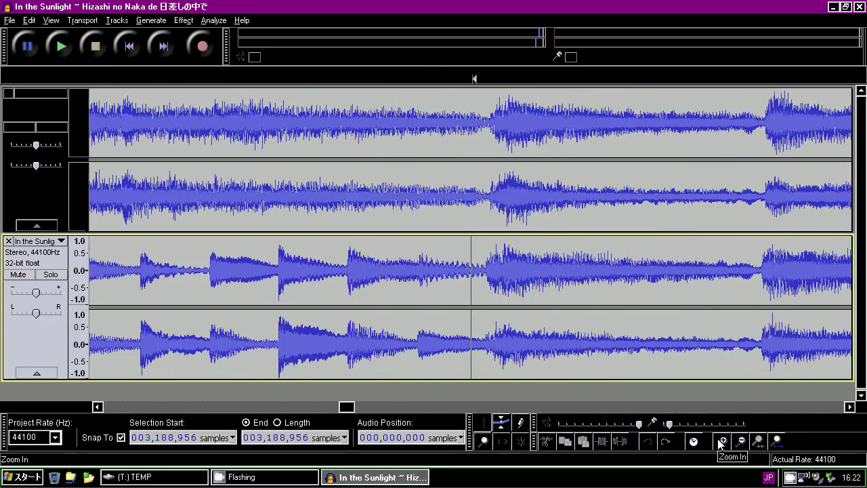
click(722, 441)
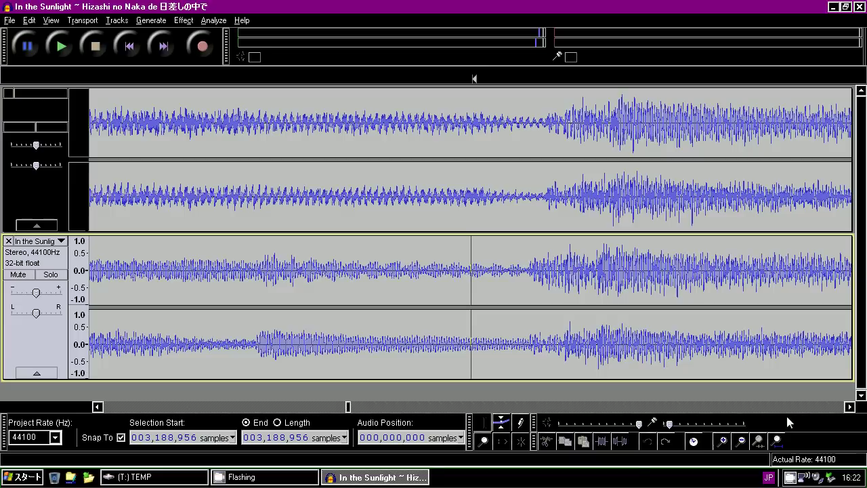
click(502, 441)
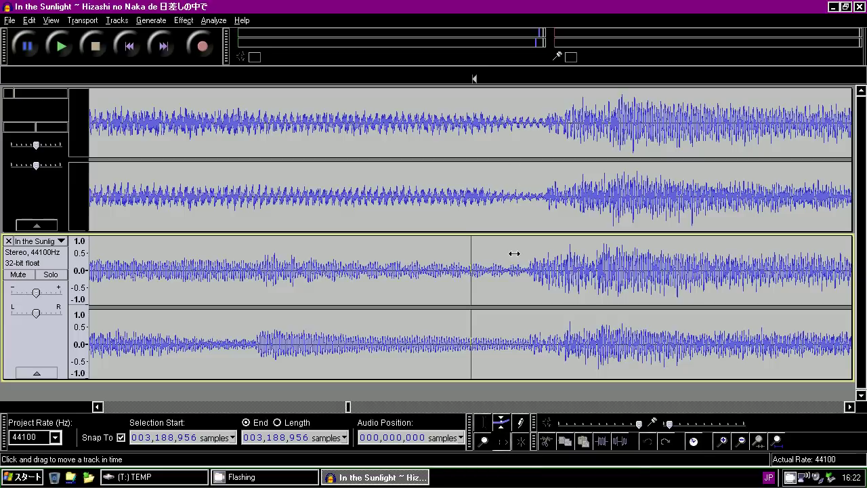
drag(515, 253, 535, 247)
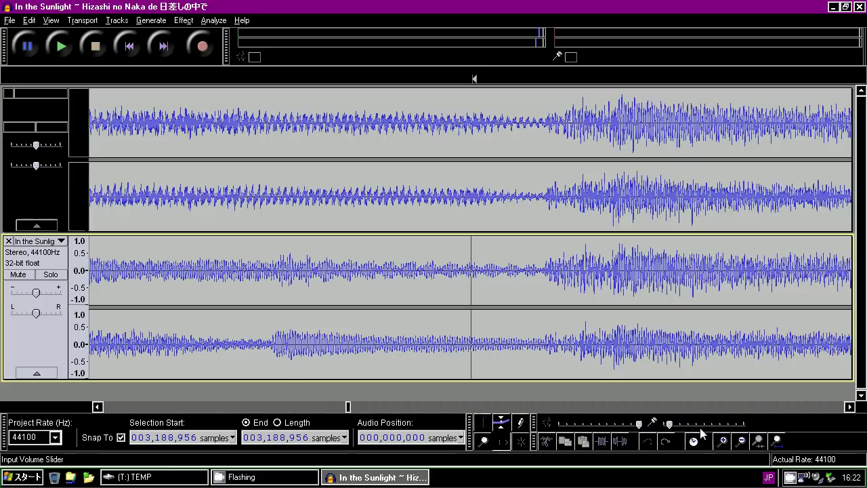
Play both overlapping tracks from sample 3,188,956 to check their alignment by ear, and stop playback.
click(742, 441)
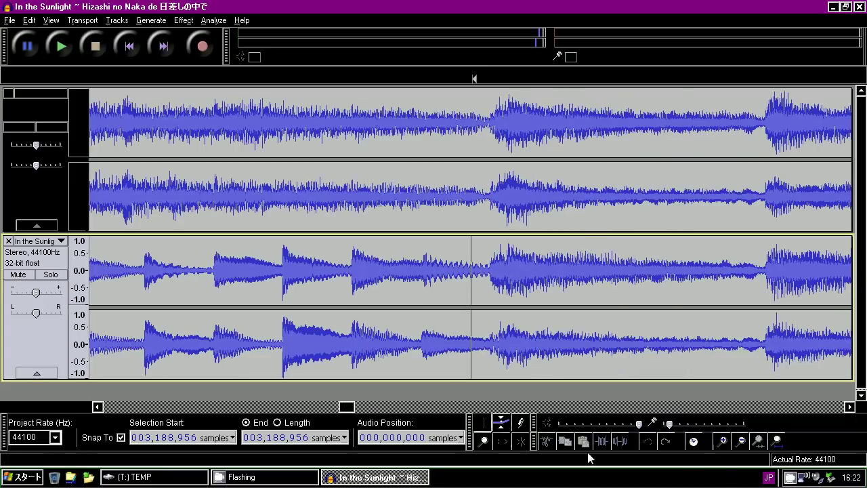
click(739, 442)
key(space)
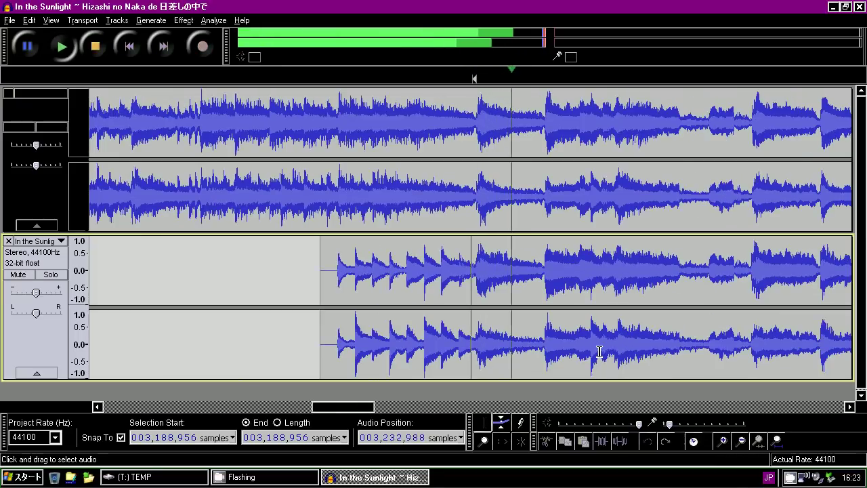
click(100, 45)
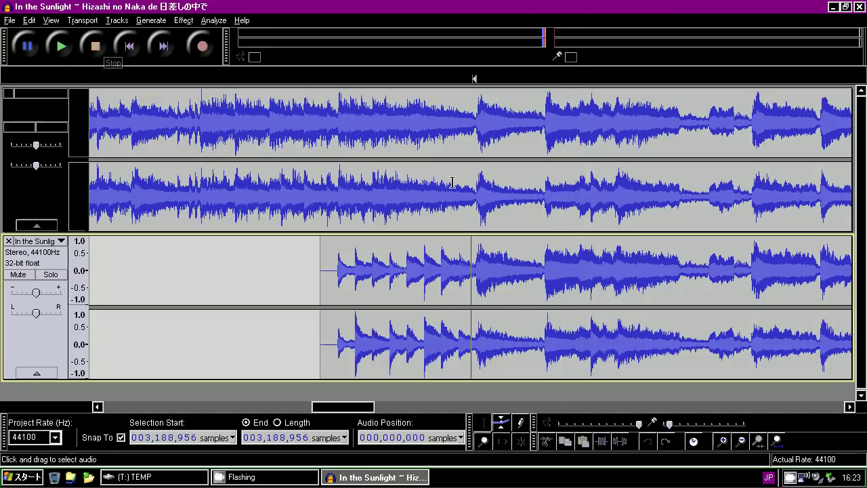
Locate the beat around sample 3,319,887 and time-shift the second track slightly earlier so its attack lines up with the first track.
click(591, 251)
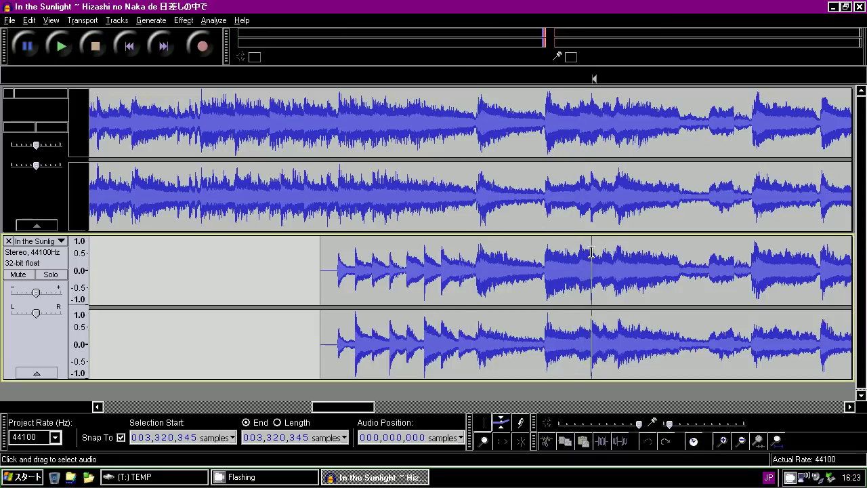
click(722, 440)
click(723, 440)
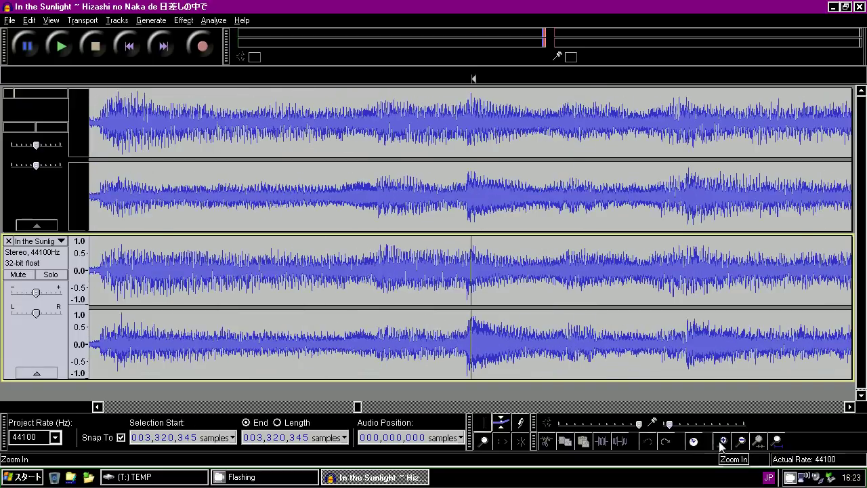
click(722, 441)
click(723, 440)
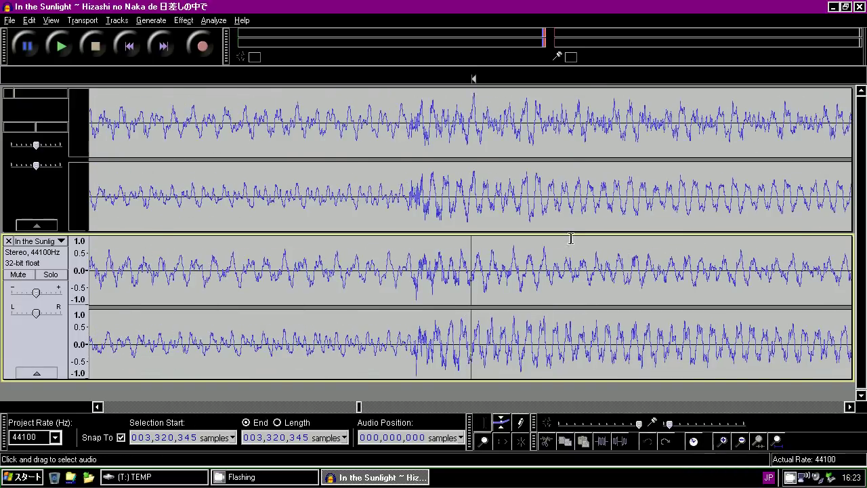
click(417, 282)
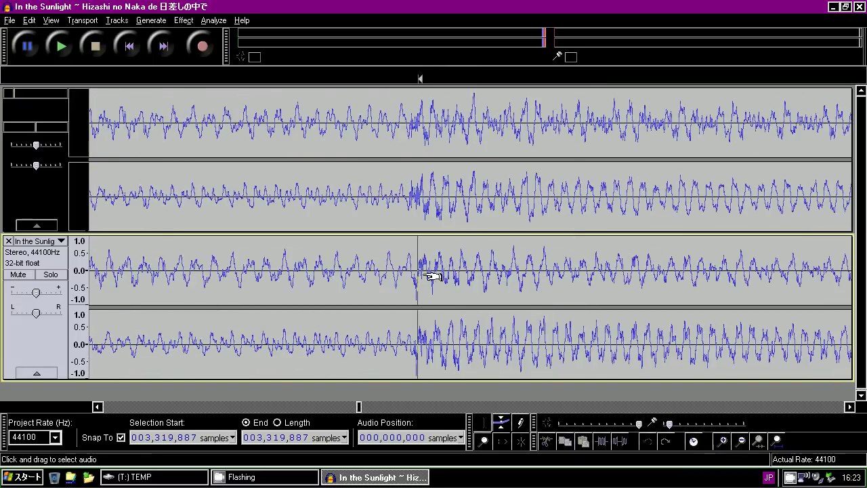
click(723, 441)
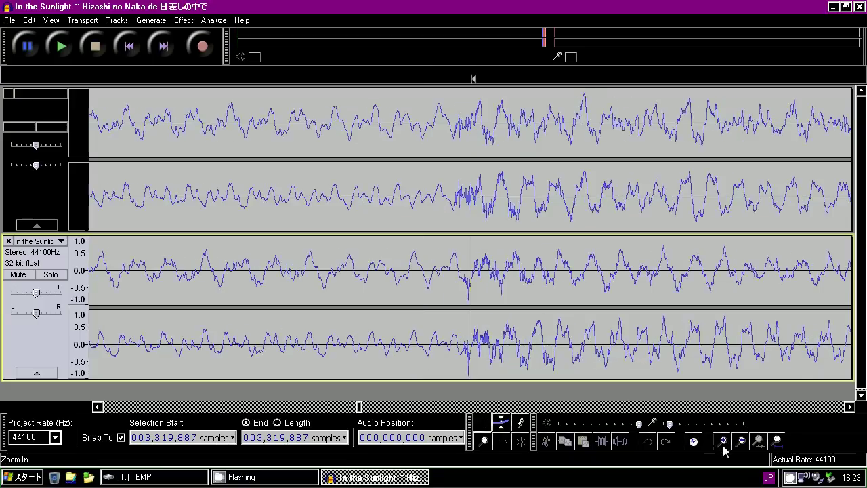
click(723, 441)
click(723, 442)
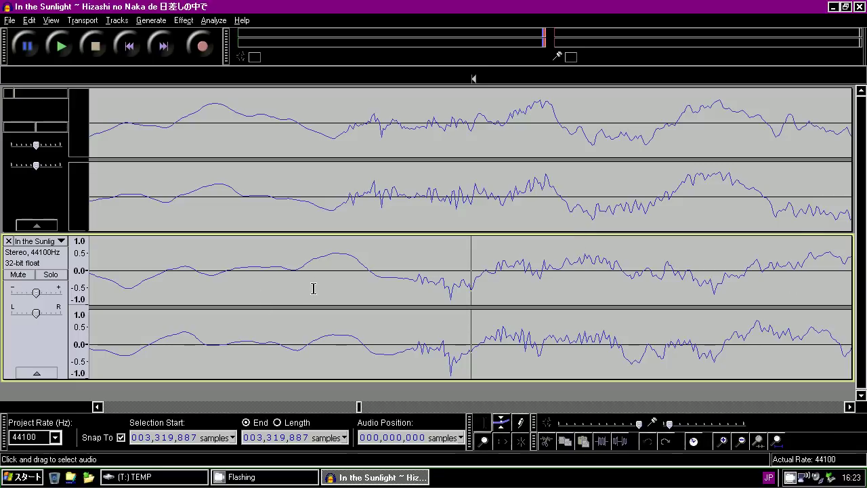
click(501, 442)
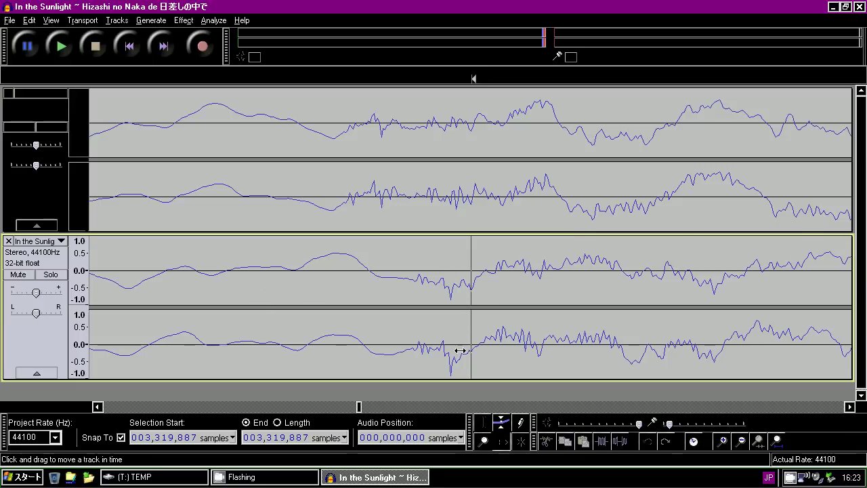
drag(421, 284, 356, 278)
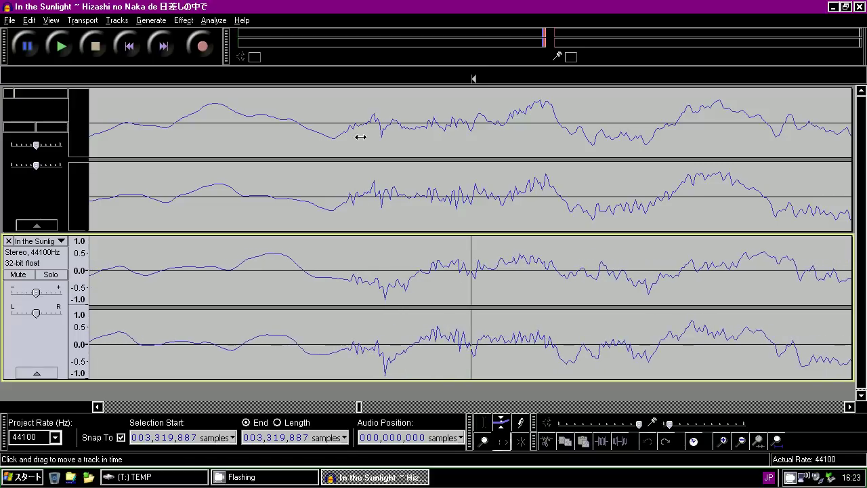
Place the cursor at sample 3,319,840 in the first track and nudge the second track minutely earlier until the waveform dips coincide.
click(482, 422)
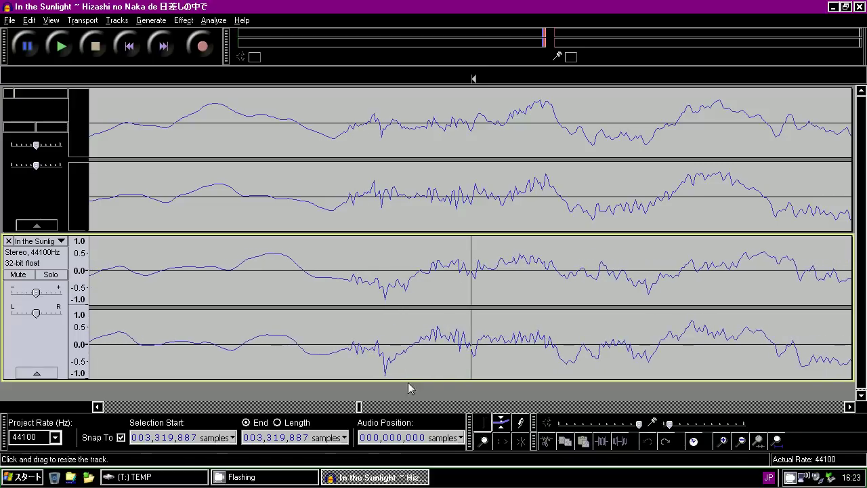
click(383, 216)
click(722, 440)
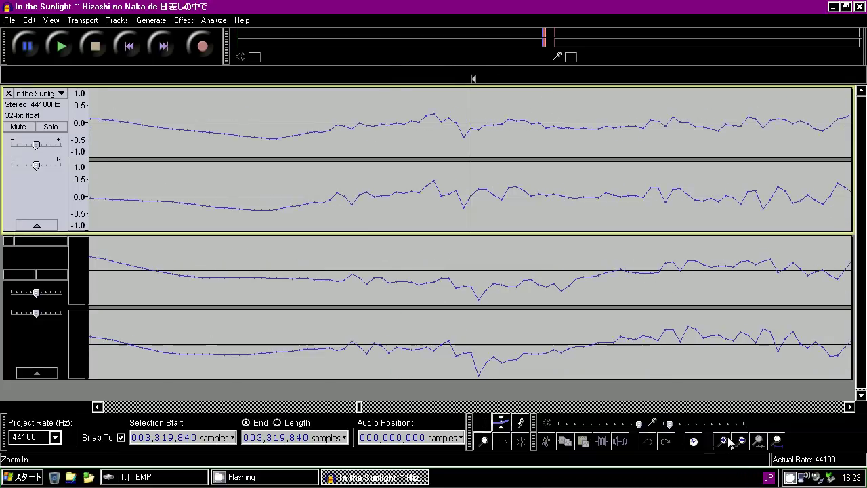
click(722, 440)
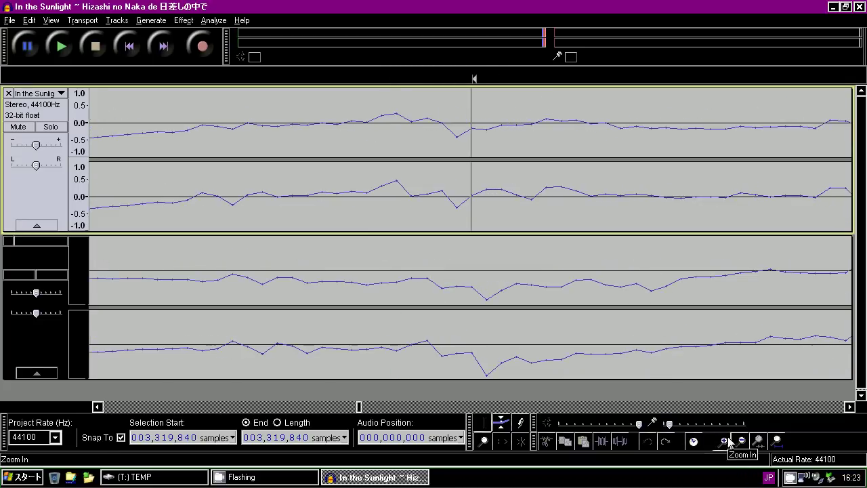
click(501, 440)
drag(461, 338, 413, 300)
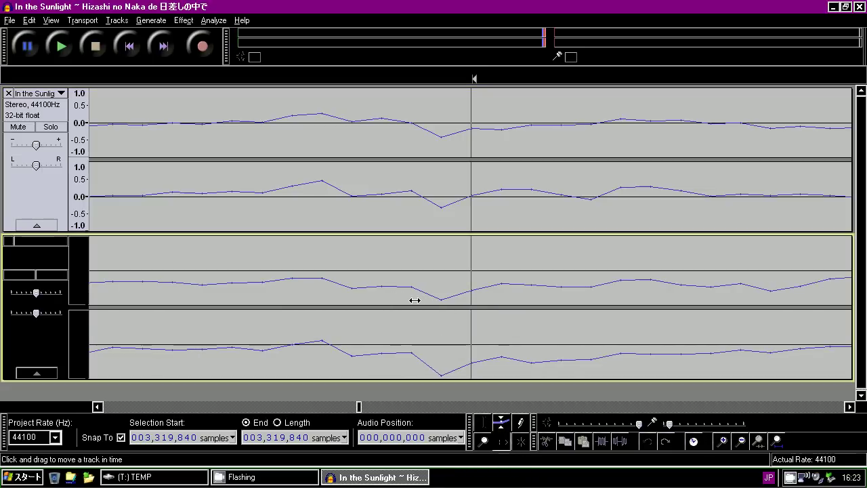
Place the cursor on the waveform dip at sample 3,319,839 in both tracks to verify their sample-level alignment.
click(483, 421)
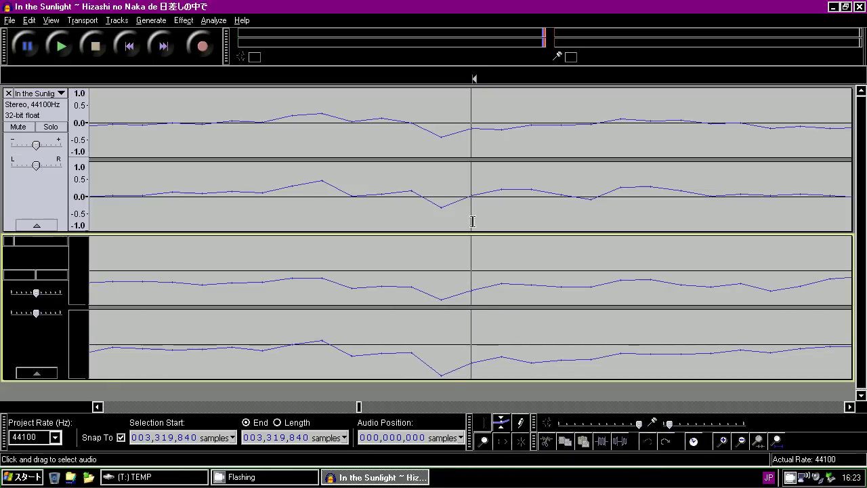
click(440, 206)
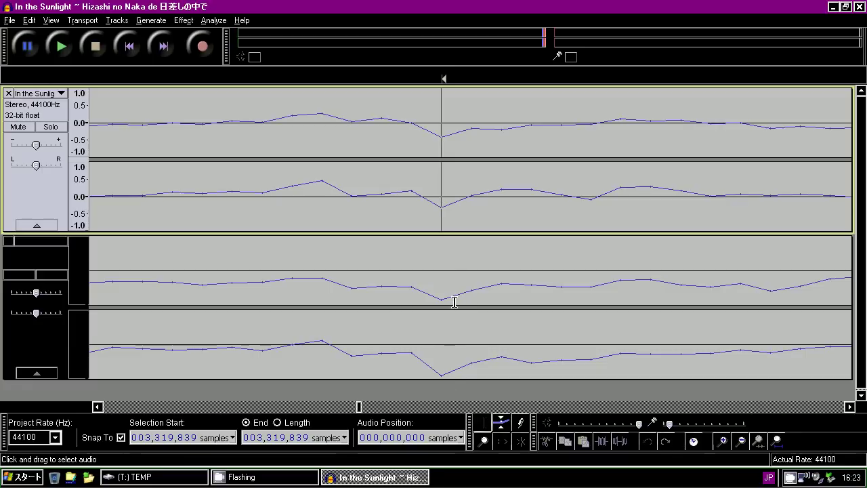
click(441, 278)
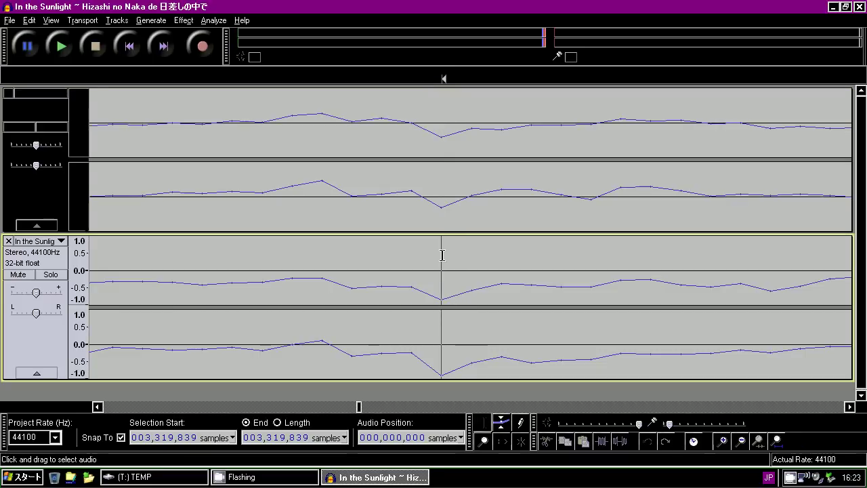
click(442, 221)
Fit both tracks in view, play the overlap from sample 3,319,839 to check the alignment by ear, and stop playback.
click(777, 441)
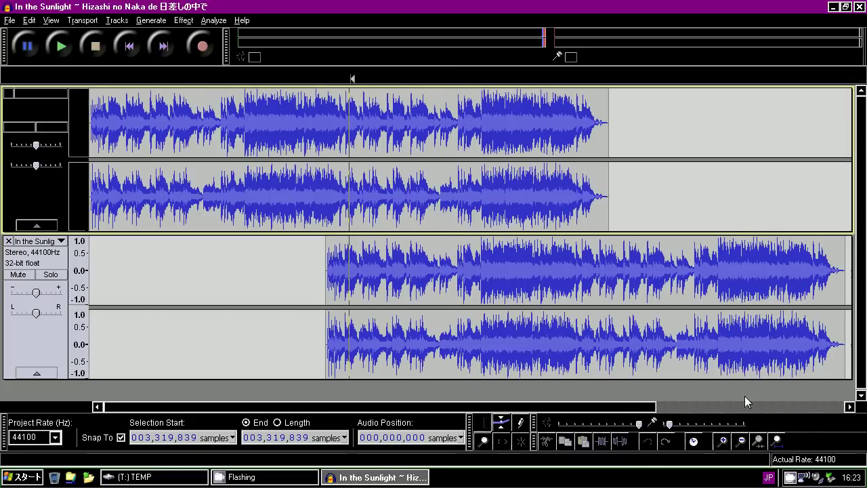
key(space)
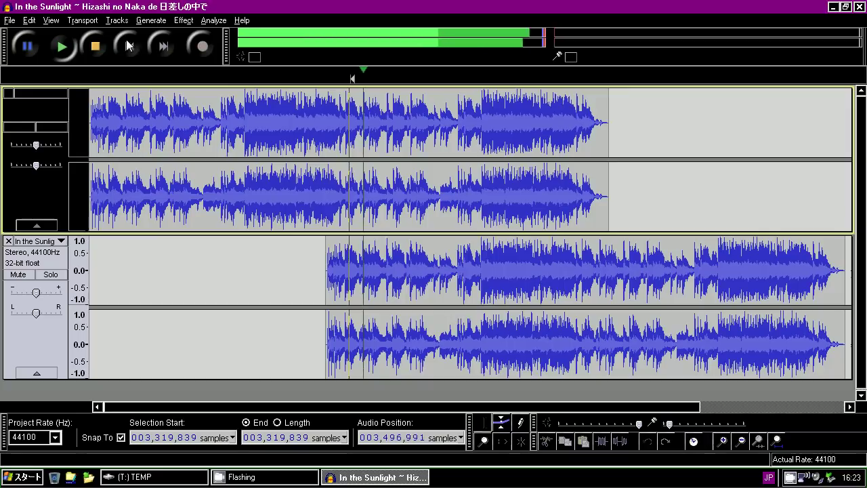
key(space)
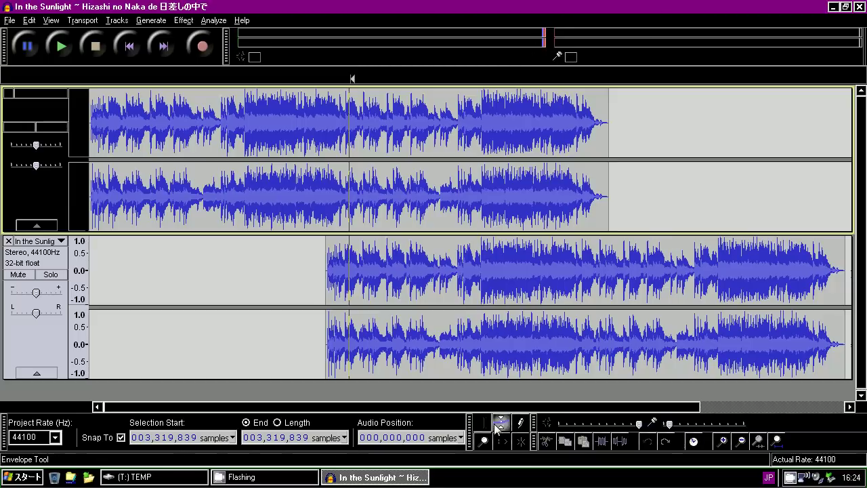
Place the cursor at sample 3,193,919 in the second track, just before the first strong beat shared by both tracks.
click(323, 243)
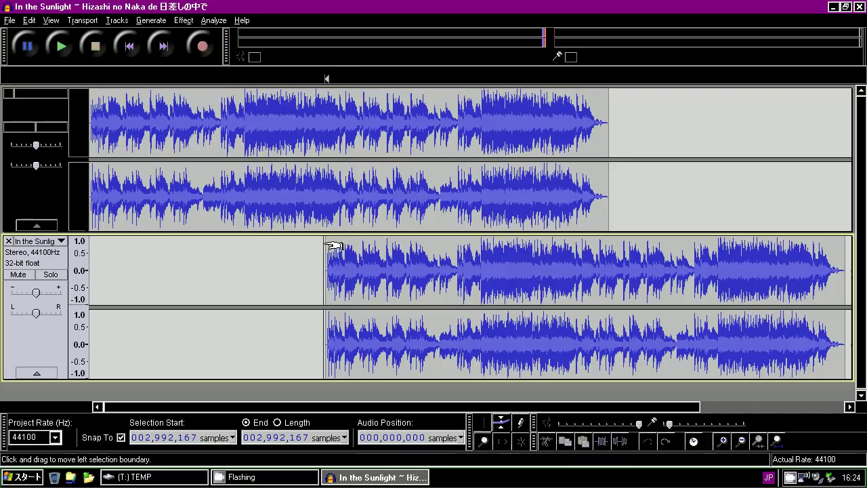
click(723, 440)
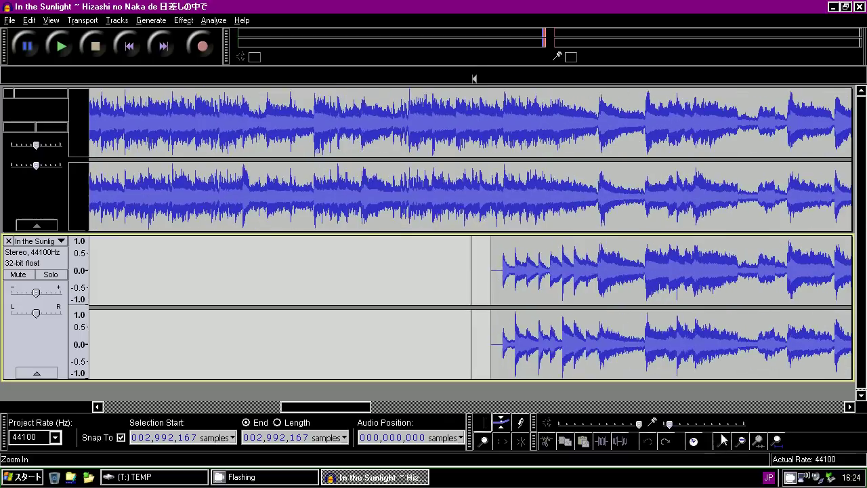
click(724, 440)
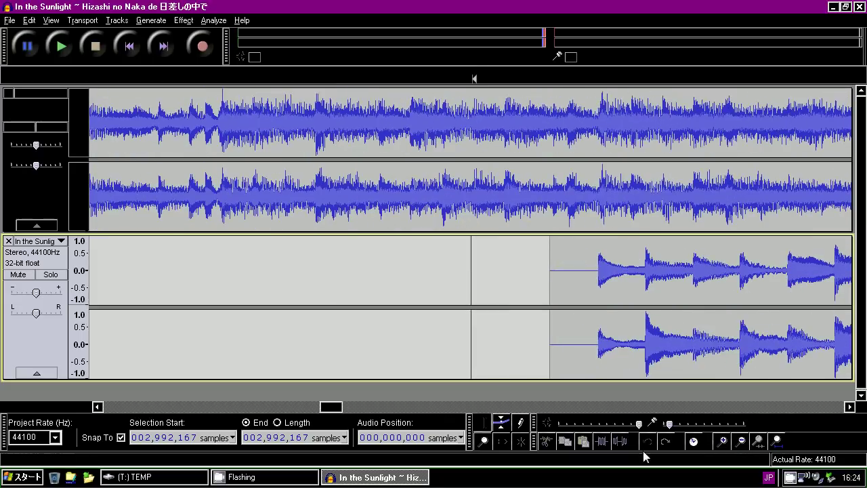
click(850, 406)
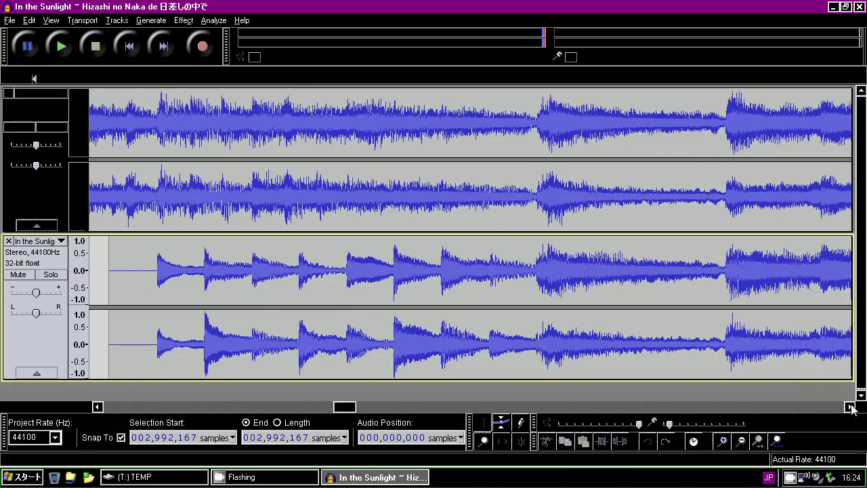
click(540, 230)
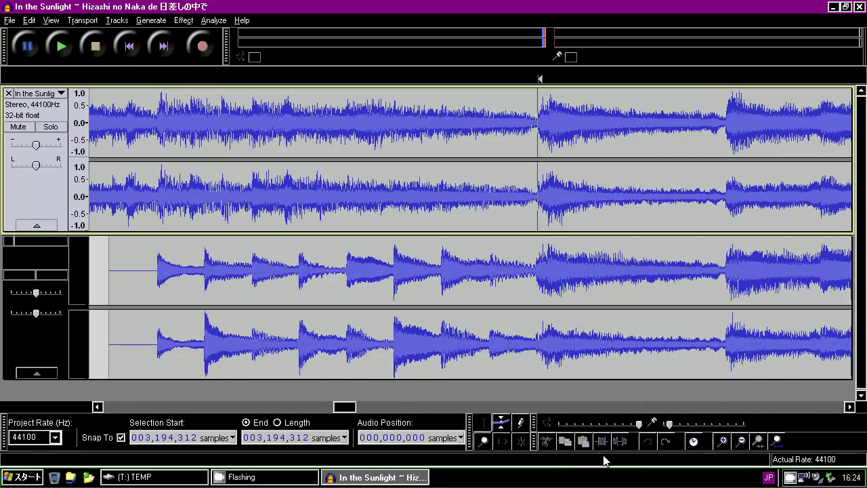
click(724, 448)
click(723, 441)
click(723, 441)
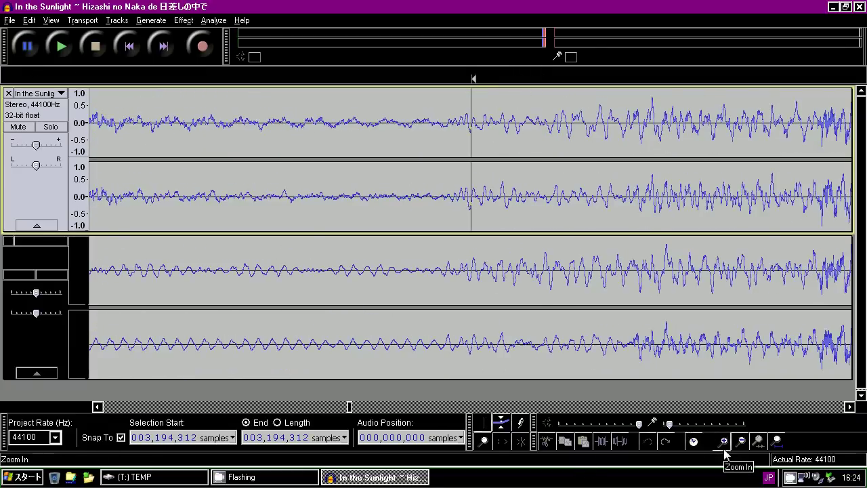
click(722, 441)
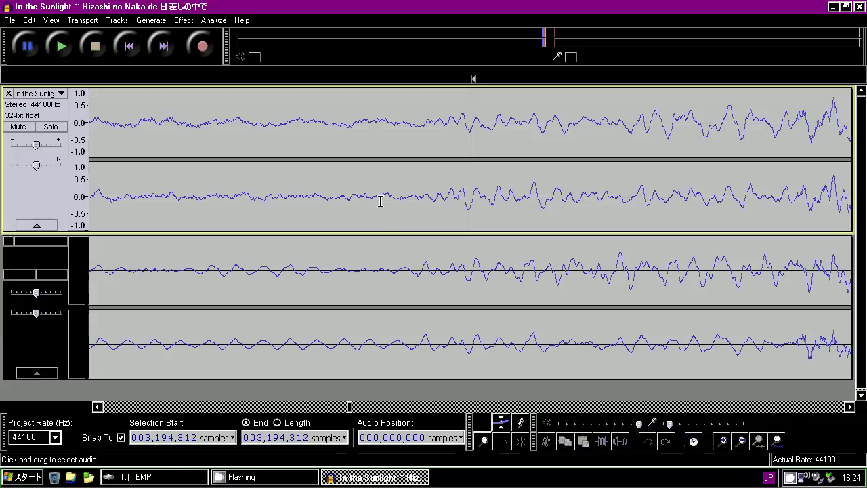
click(407, 266)
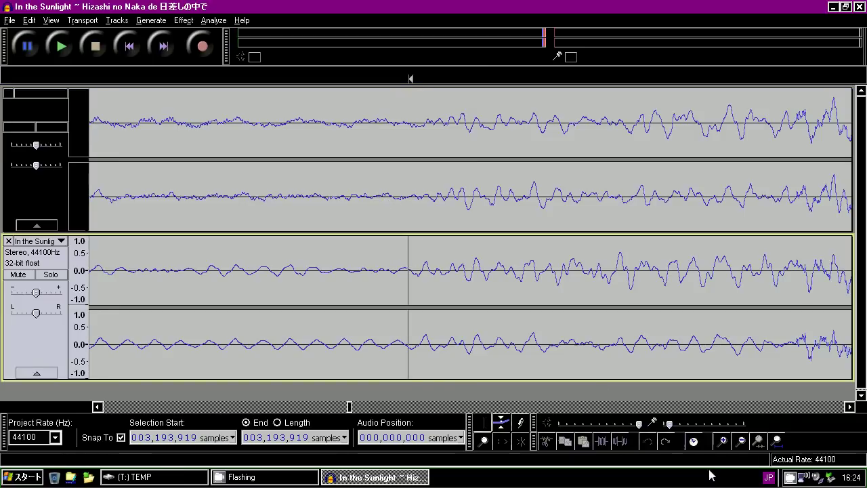
click(722, 441)
click(723, 440)
click(722, 440)
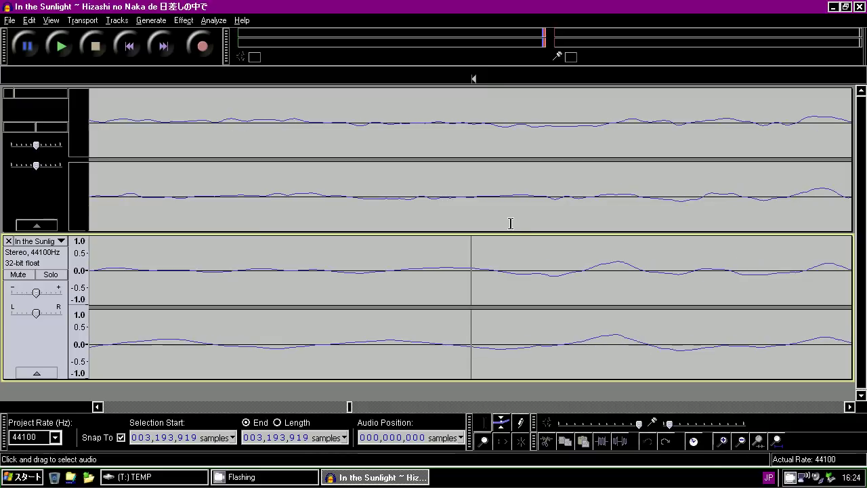
Play both tracks from sample 3,193,919 to check the chosen transition point by ear, and stop playback.
click(742, 440)
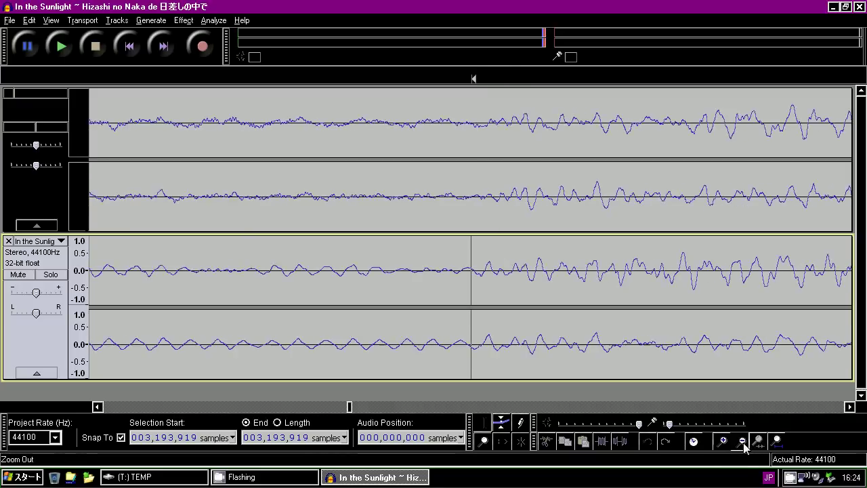
click(742, 441)
click(741, 441)
key(space)
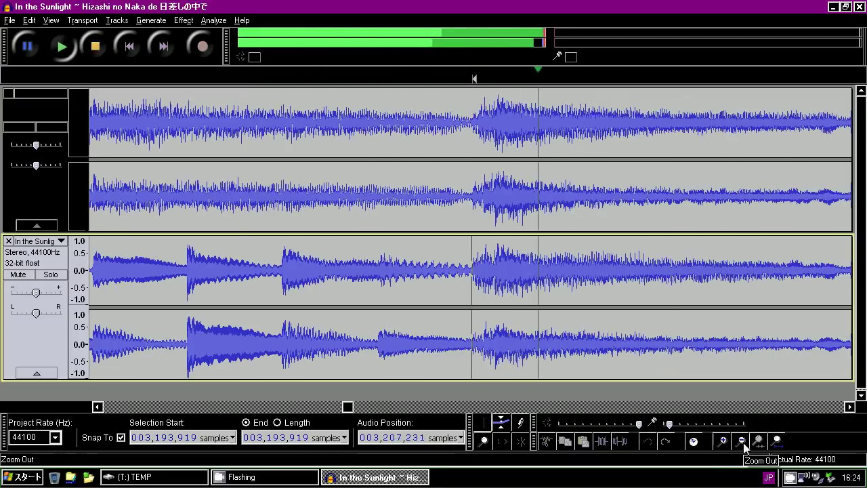
key(space)
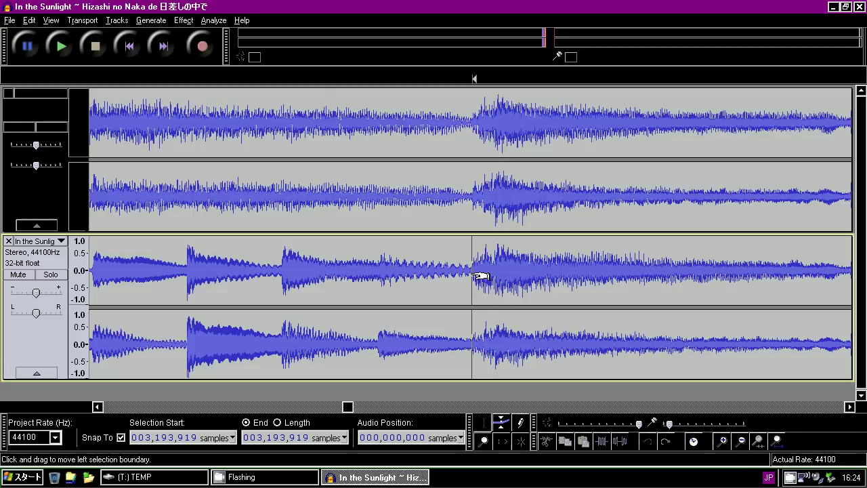
Play the second track's stretch from sample 3,130,128 to 3,193,919, and return the cursor to the selection end.
drag(477, 274, 152, 277)
key(space)
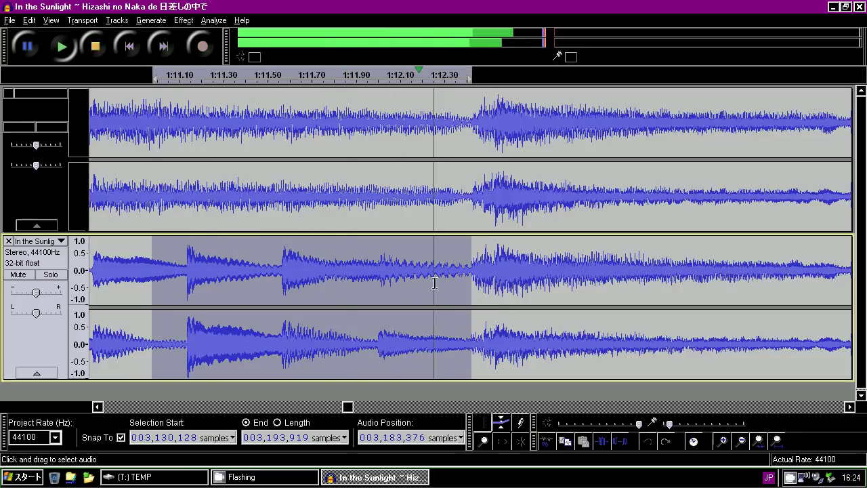
click(29, 20)
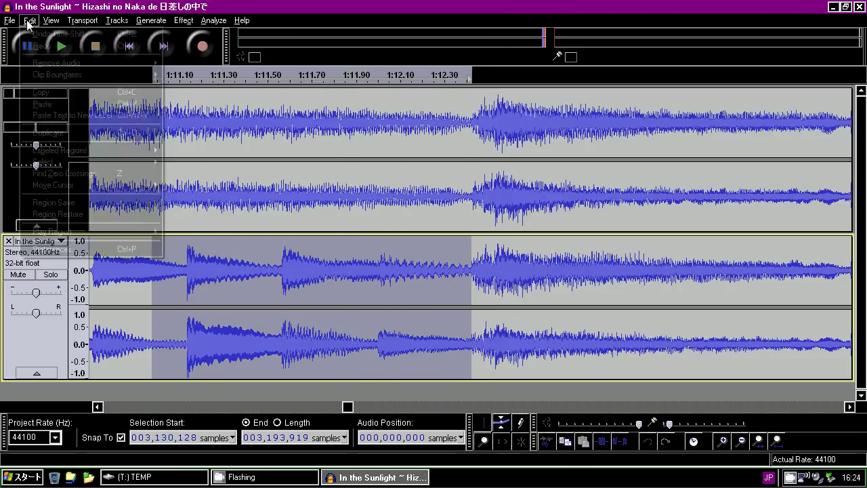
mouse_move(104, 183)
click(183, 196)
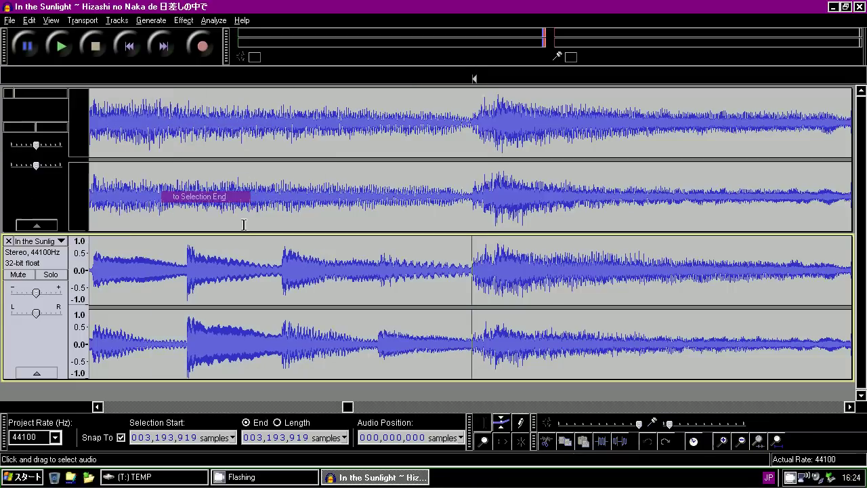
Collapse the first track and enlarge the second to inspect its waveform closely around sample 3,193,919.
click(723, 440)
click(723, 440)
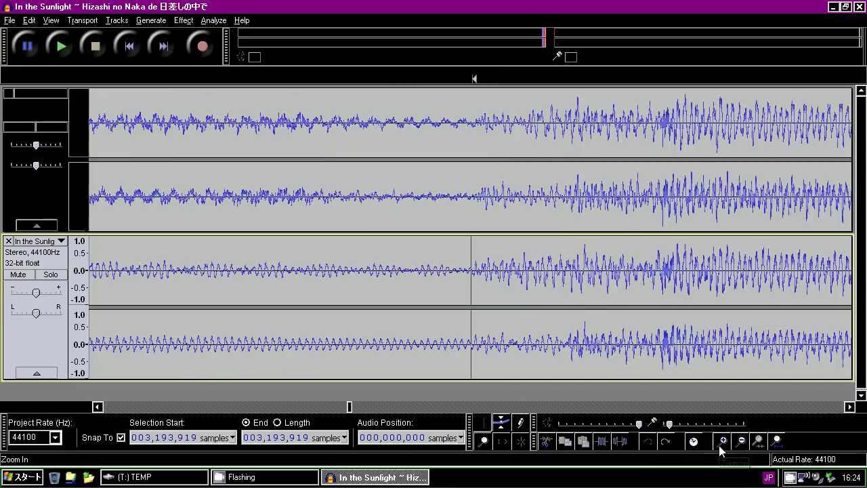
click(723, 440)
click(723, 440)
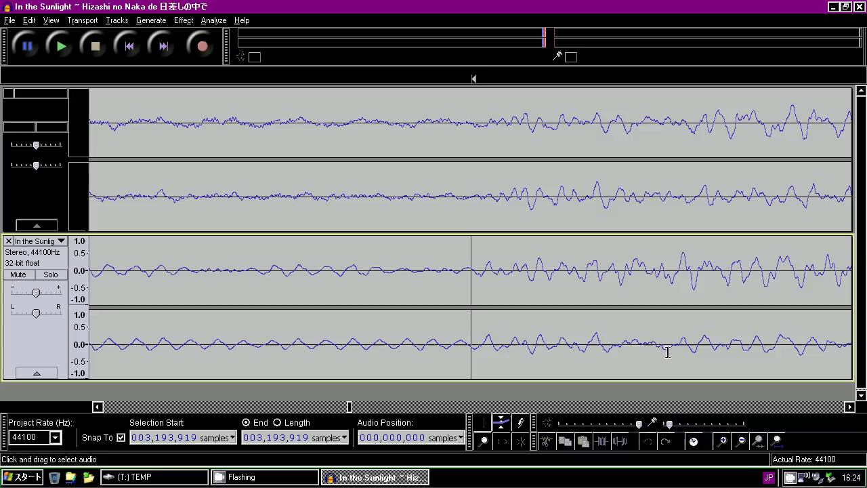
click(723, 440)
click(723, 440)
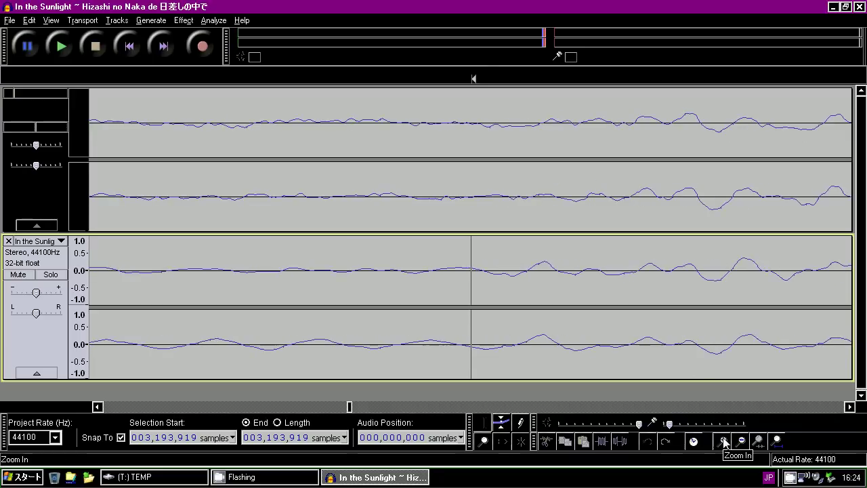
click(723, 440)
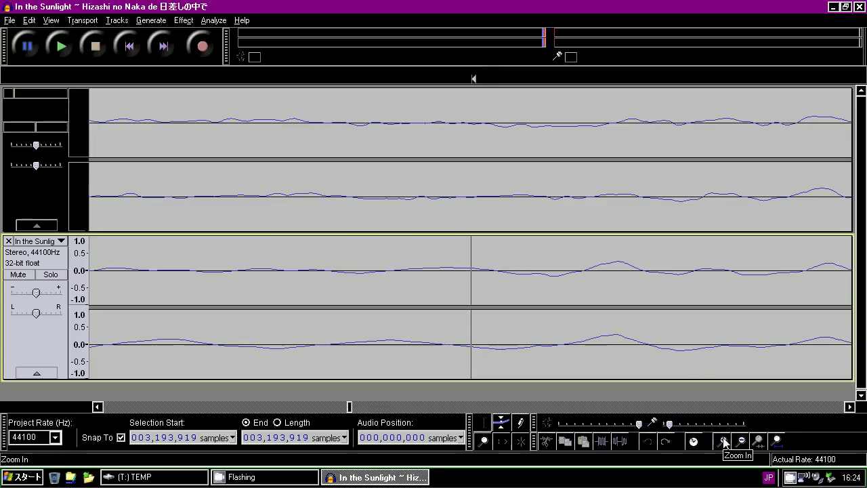
click(724, 440)
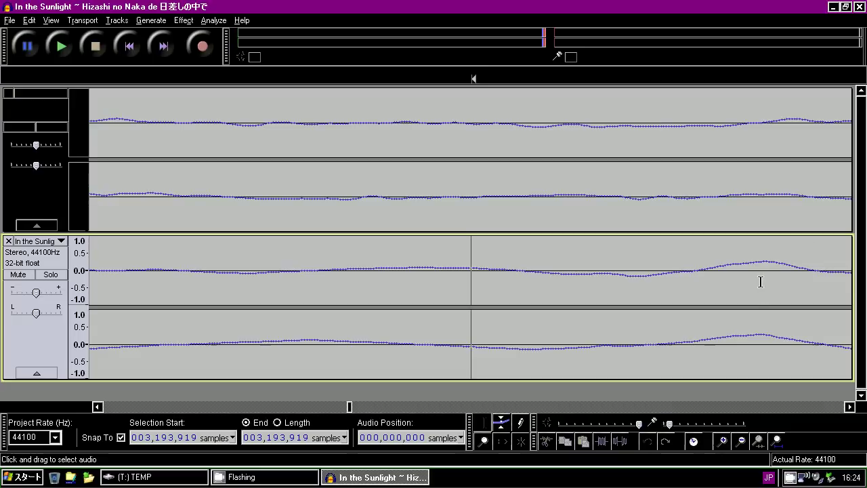
click(52, 227)
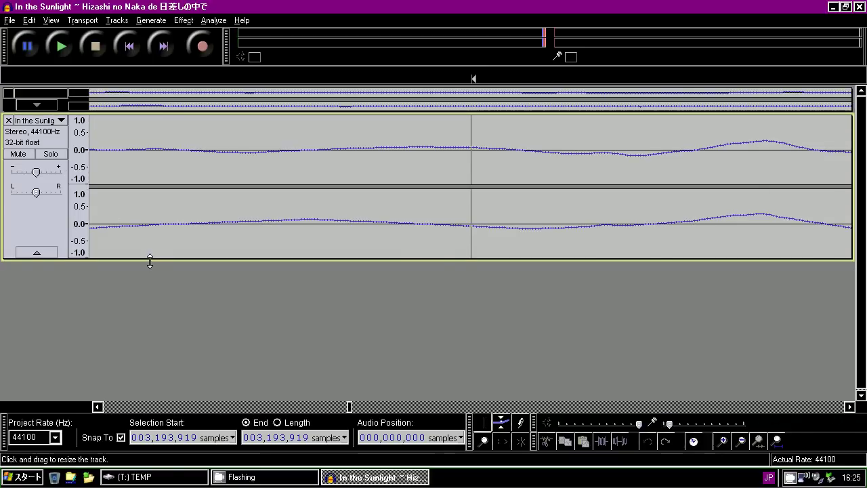
drag(150, 257, 153, 403)
scroll(207, 273, down, 1)
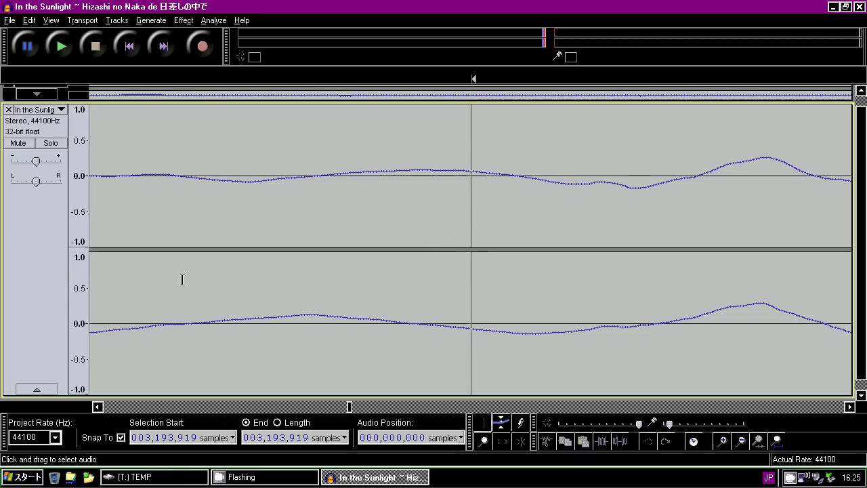
Select sample 3,193,805 to 3,193,806 at the second track's zero crossing and check its level with Amplify without applying it.
click(190, 305)
click(178, 303)
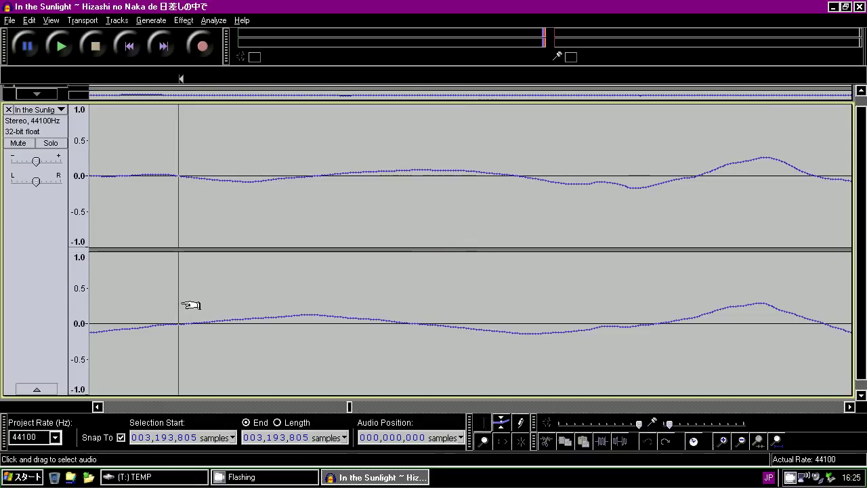
click(721, 441)
click(722, 441)
click(721, 440)
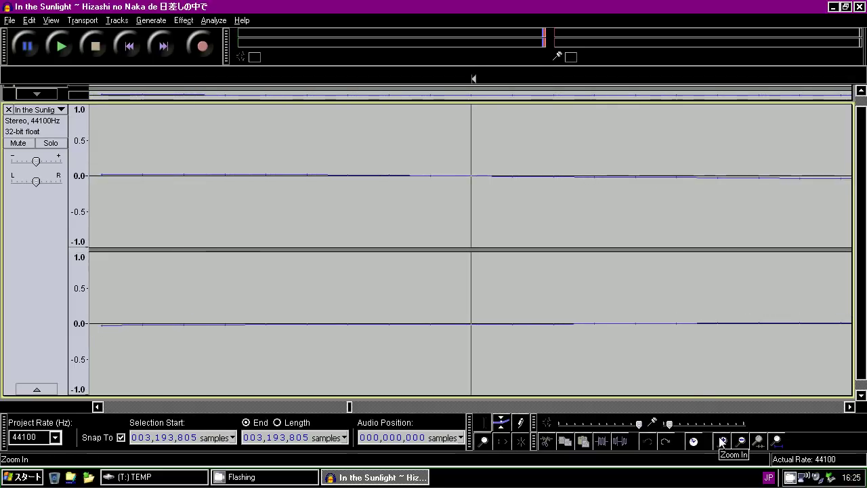
click(722, 440)
click(721, 441)
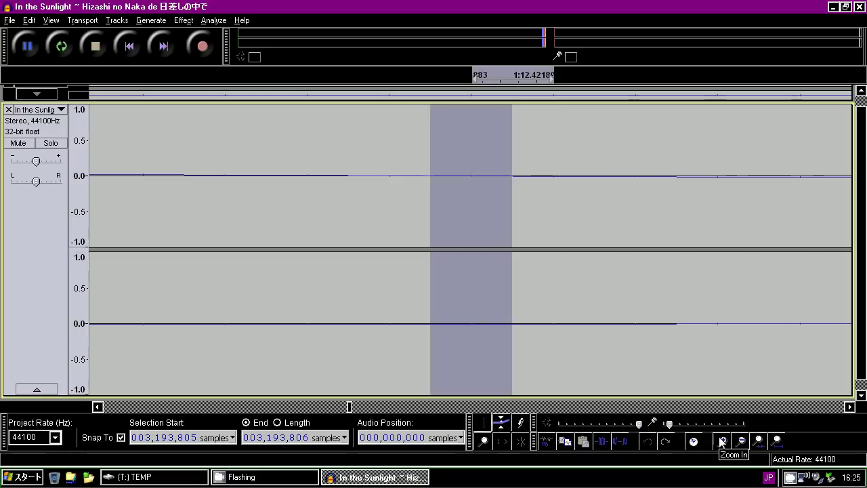
click(184, 20)
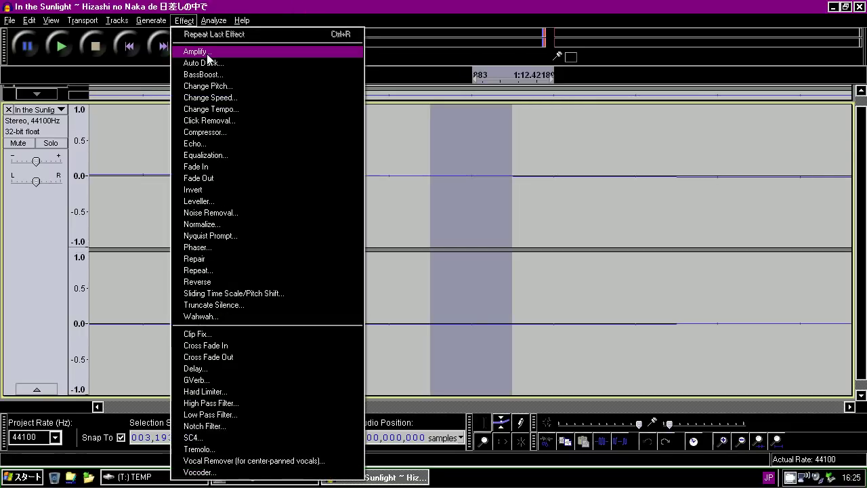
click(201, 52)
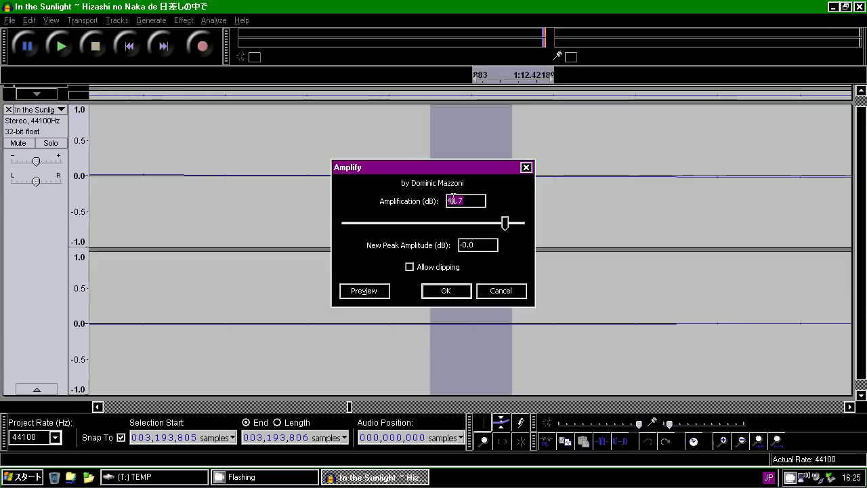
drag(487, 164, 348, 161)
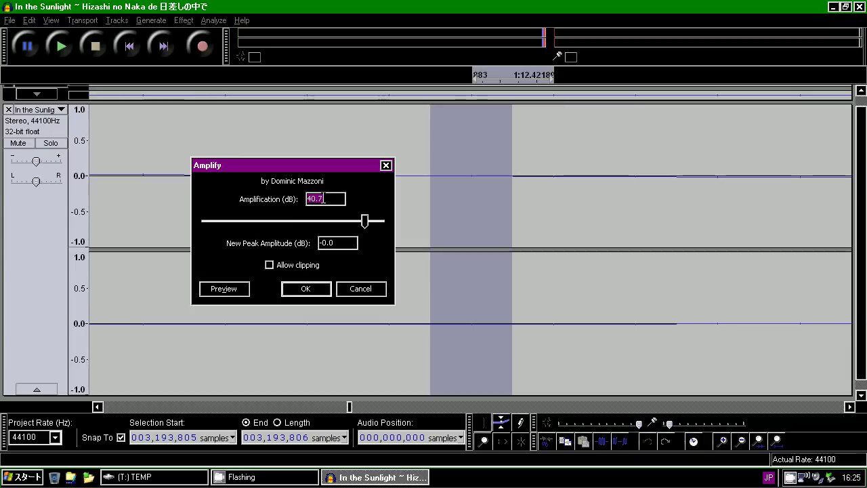
click(352, 292)
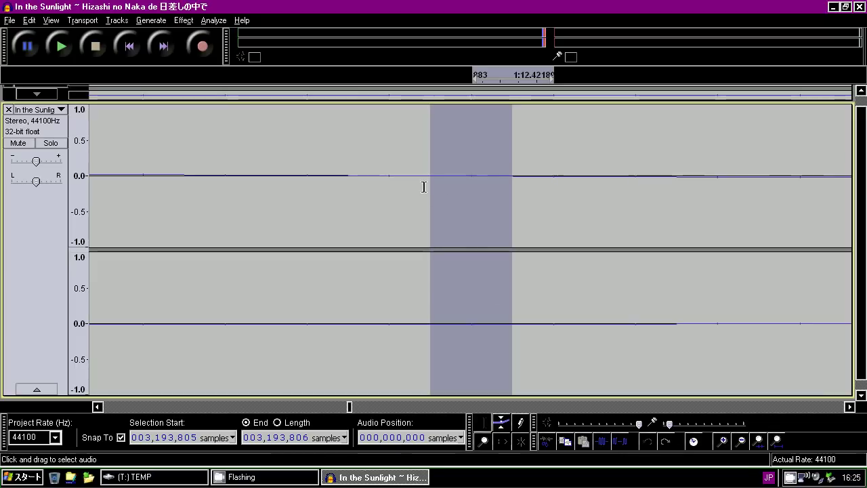
Check the level of the sample from 3,193,804 to 3,193,805 with Amplify without applying the effect.
click(184, 21)
click(193, 50)
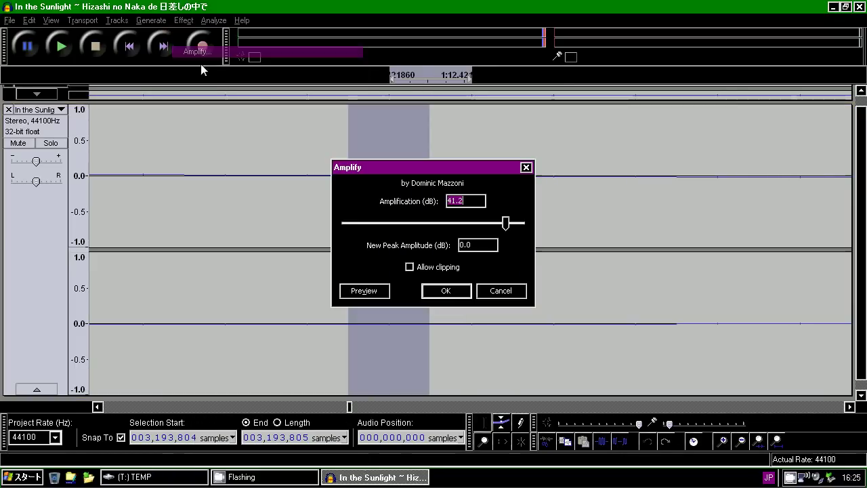
click(502, 295)
Check the level of the sample from 3,193,803 to 3,193,804 with Amplify without applying the effect.
click(343, 187)
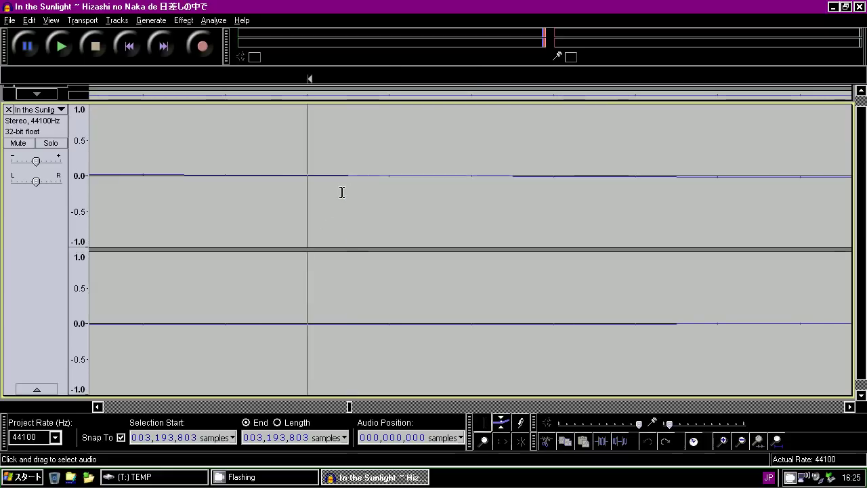
click(190, 22)
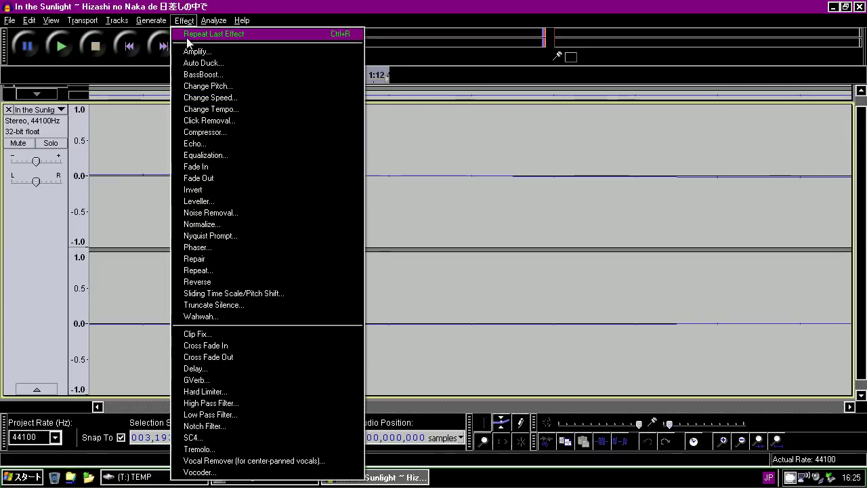
click(194, 51)
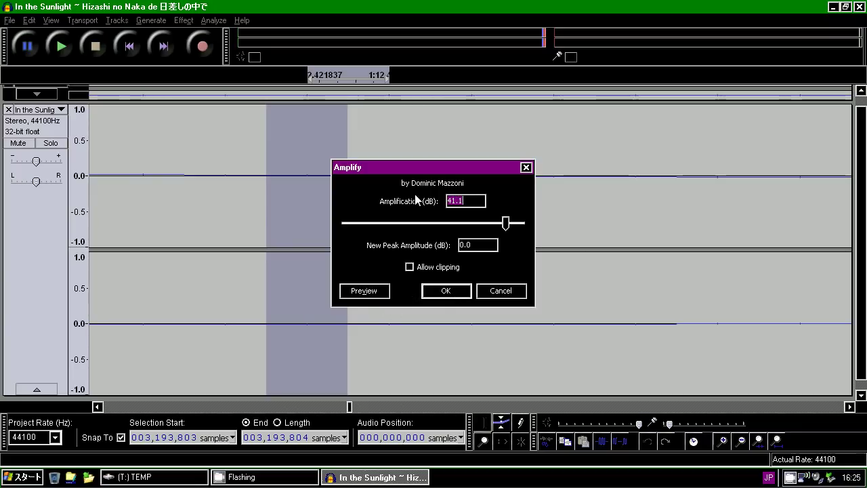
click(492, 292)
Select the second track from sample 3,193,804 to its end and split that audio into a new track.
click(419, 178)
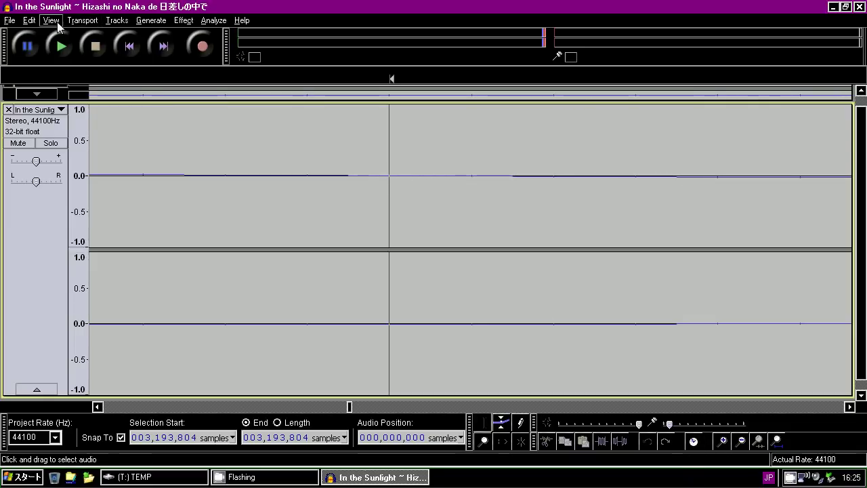
click(29, 20)
mouse_move(101, 162)
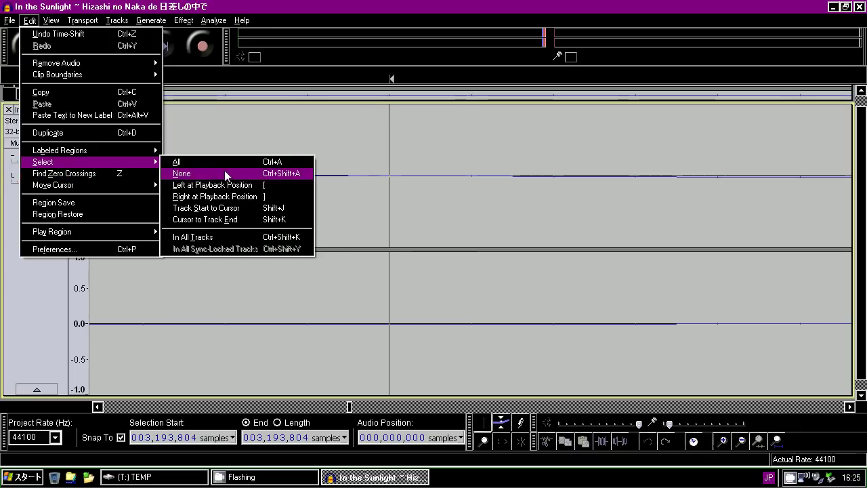
click(227, 219)
click(30, 21)
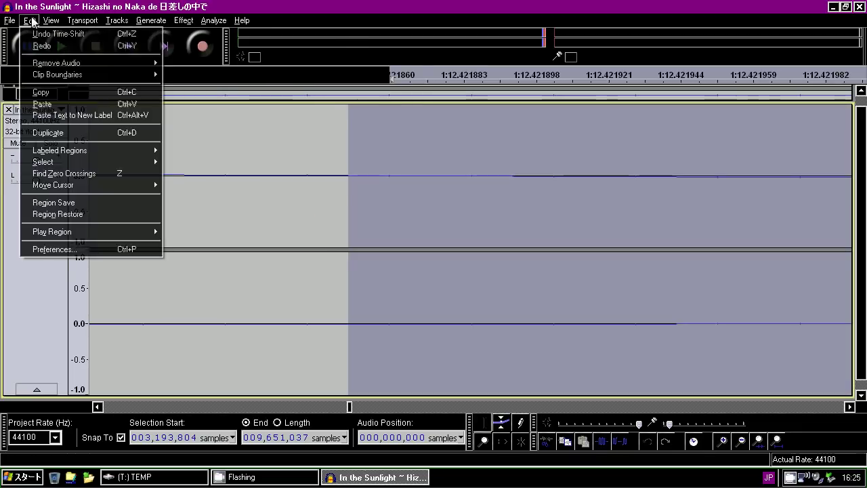
mouse_move(88, 76)
click(183, 87)
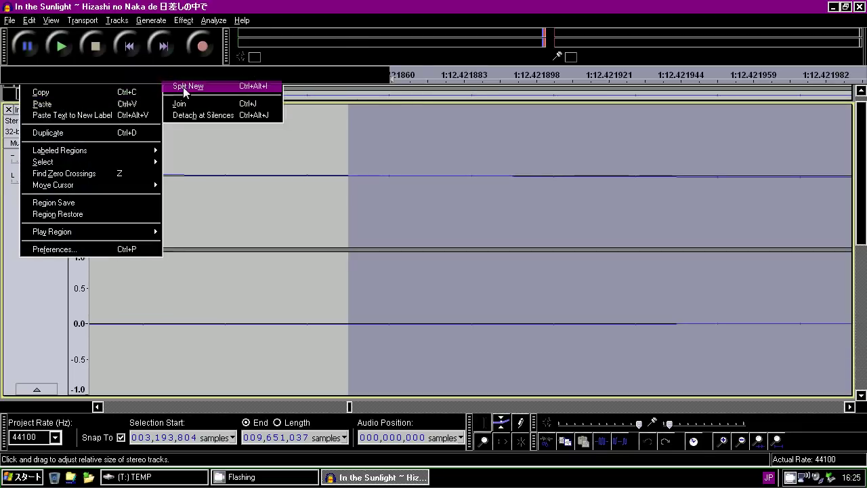
Fit all tracks in view and place the cursor at sample 3,193,804 in the first track, level with the split.
click(779, 441)
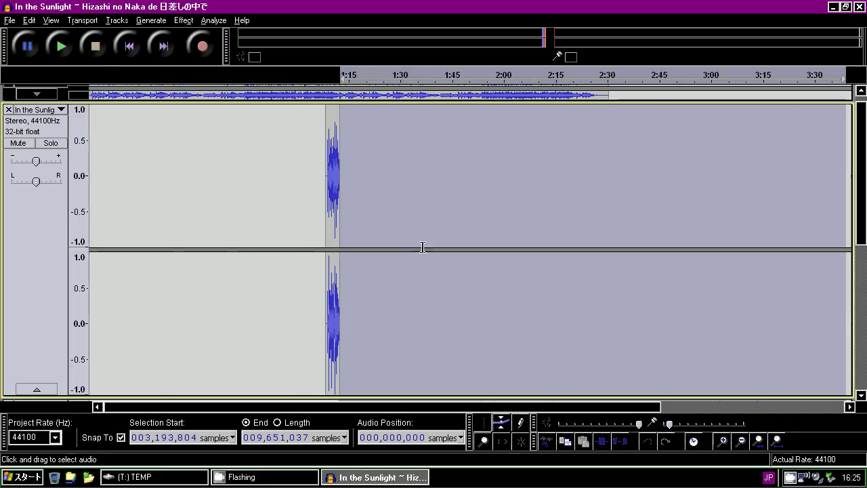
scroll(39, 91, up, 3)
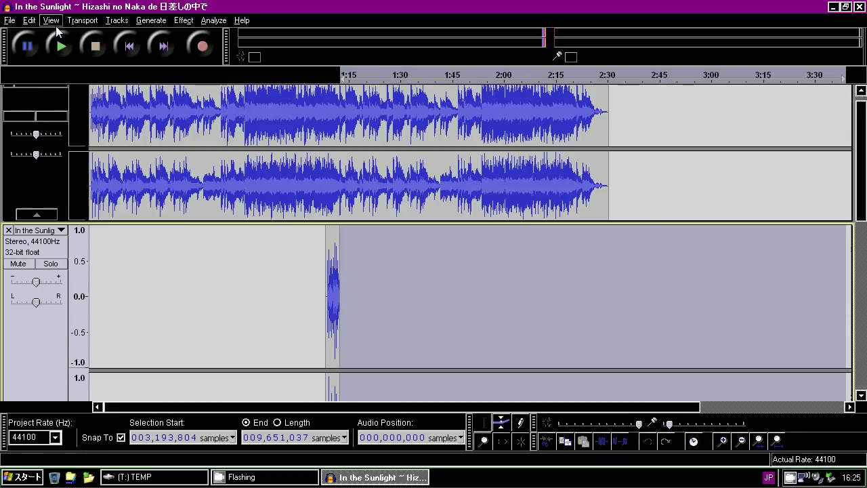
click(55, 22)
click(81, 84)
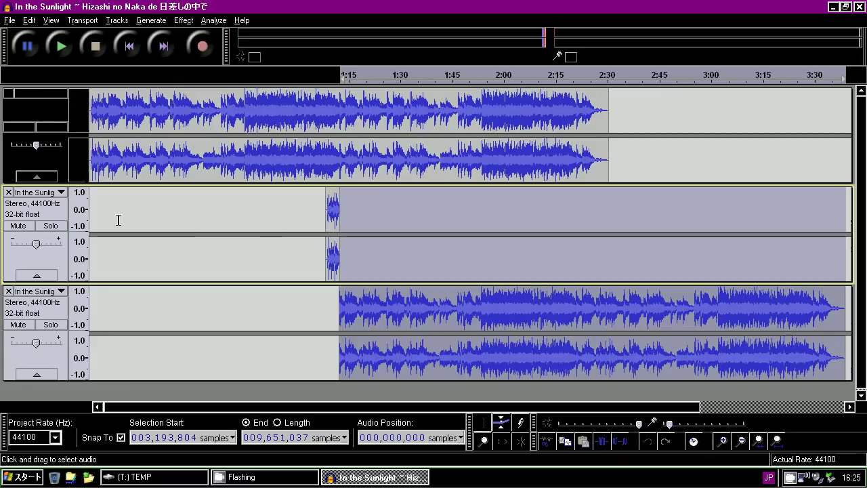
click(253, 210)
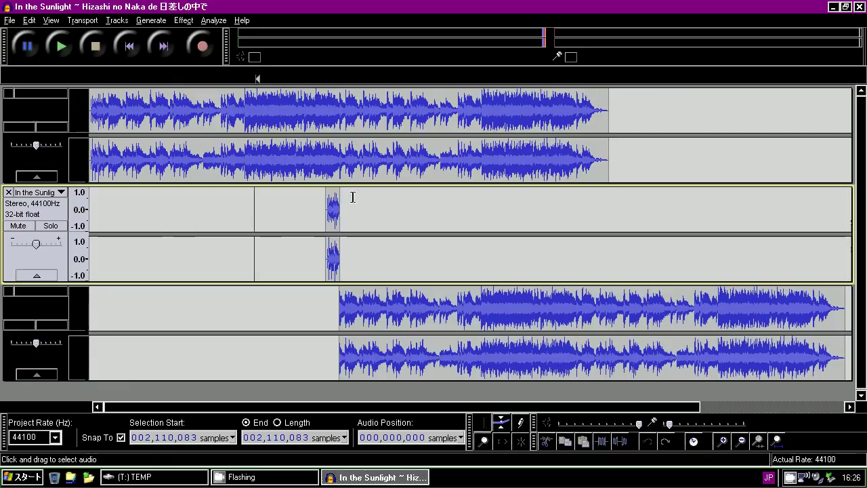
click(338, 166)
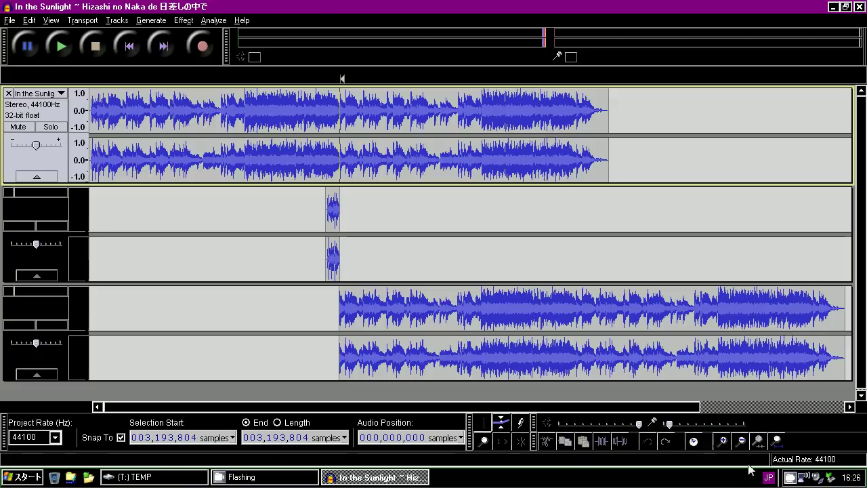
Place the cursor at sample 3,193,824 in the first track, at a zero crossing shortly after the split point.
click(723, 441)
click(724, 441)
click(723, 441)
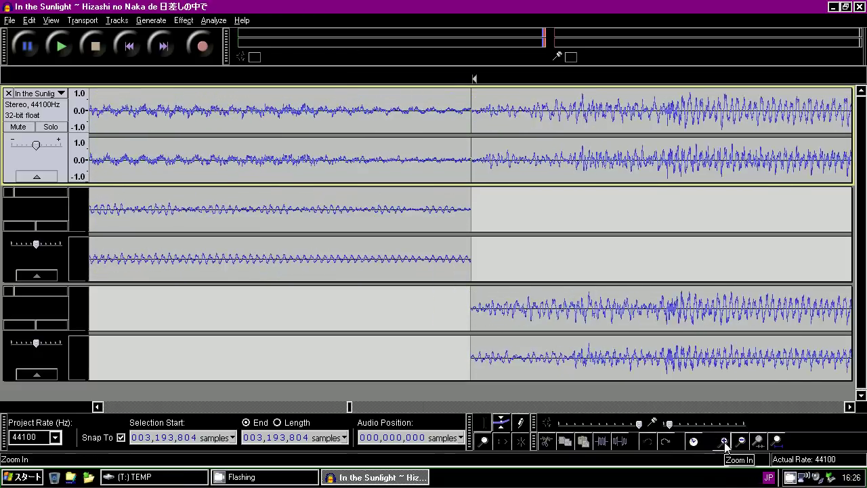
click(723, 441)
click(724, 441)
click(724, 441)
click(724, 440)
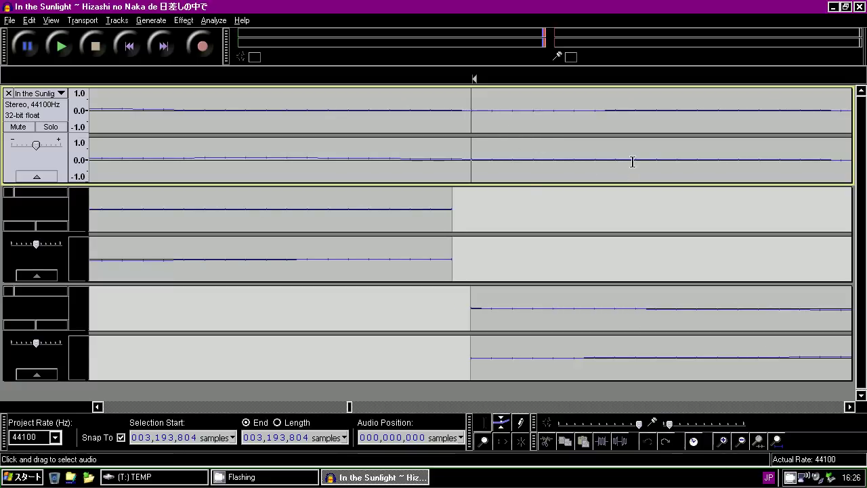
click(741, 441)
click(741, 441)
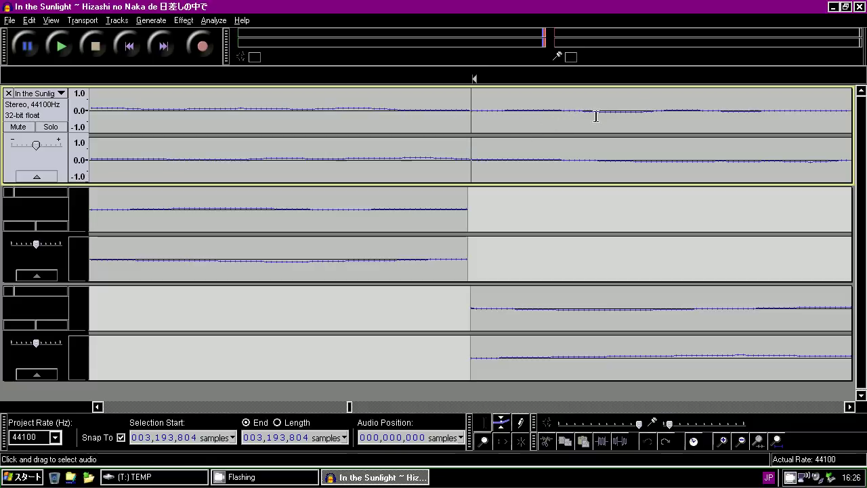
click(572, 110)
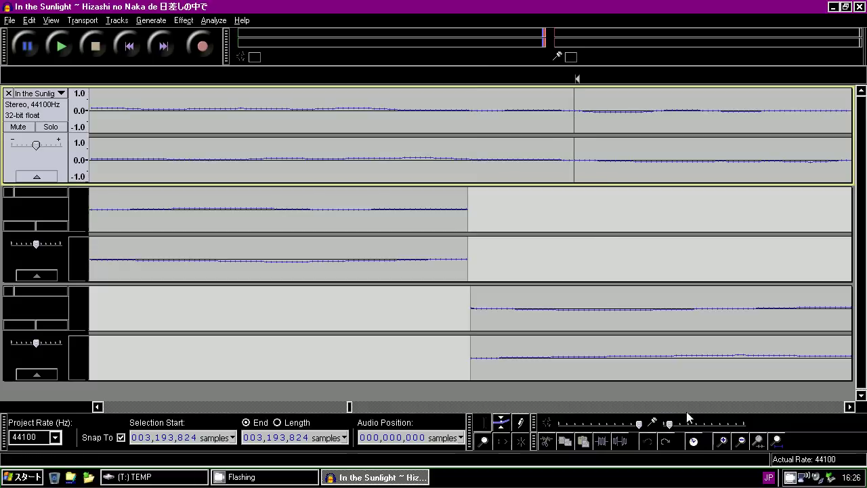
click(716, 440)
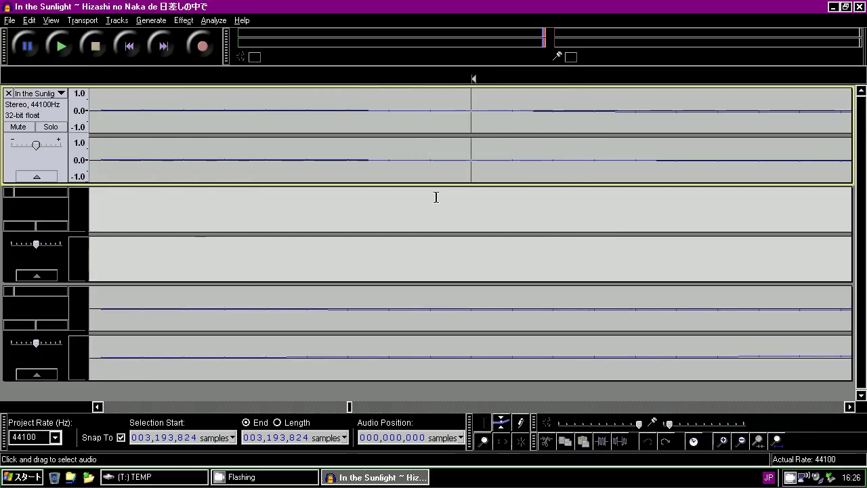
Check the level of the first track's sample from 3,193,822 to 3,193,823 with Amplify without applying the effect.
drag(430, 184, 443, 353)
click(405, 146)
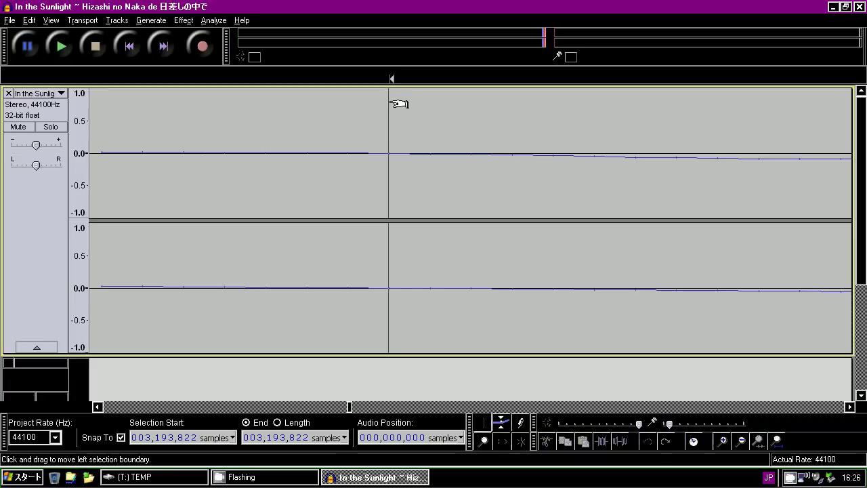
click(410, 109)
click(183, 20)
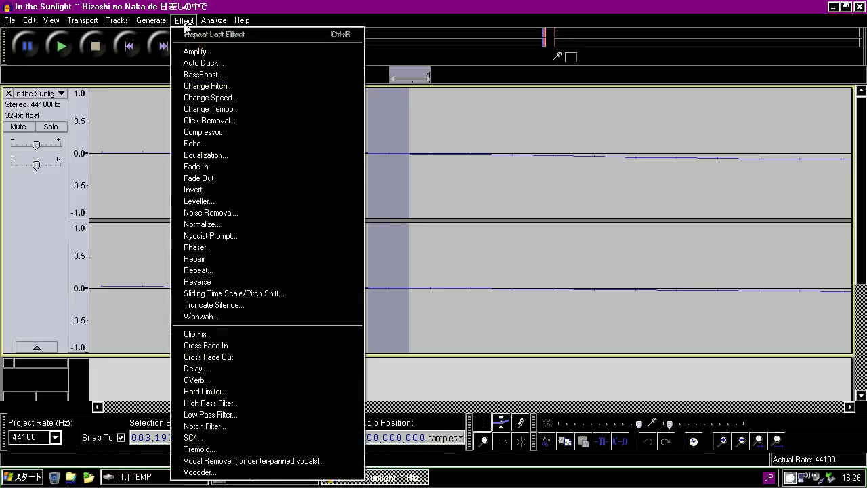
click(197, 50)
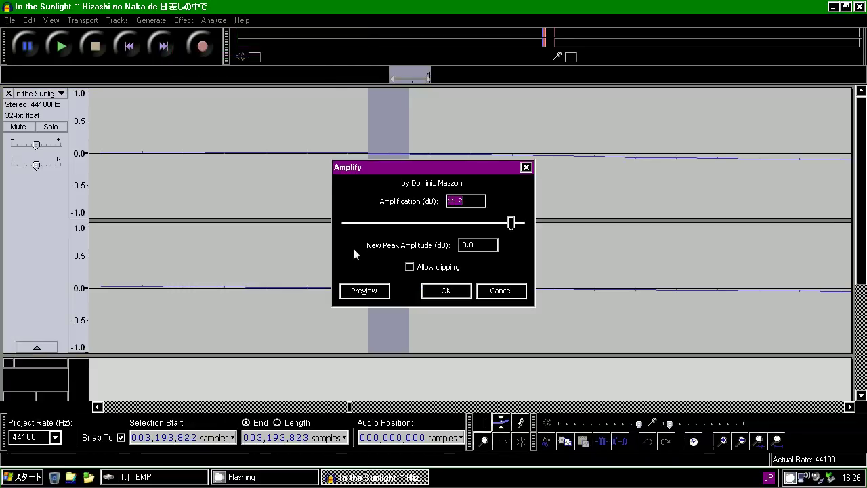
click(500, 291)
Check the level of the first track's sample from 3,193,821 to 3,193,822 with Amplify without applying the effect.
click(419, 163)
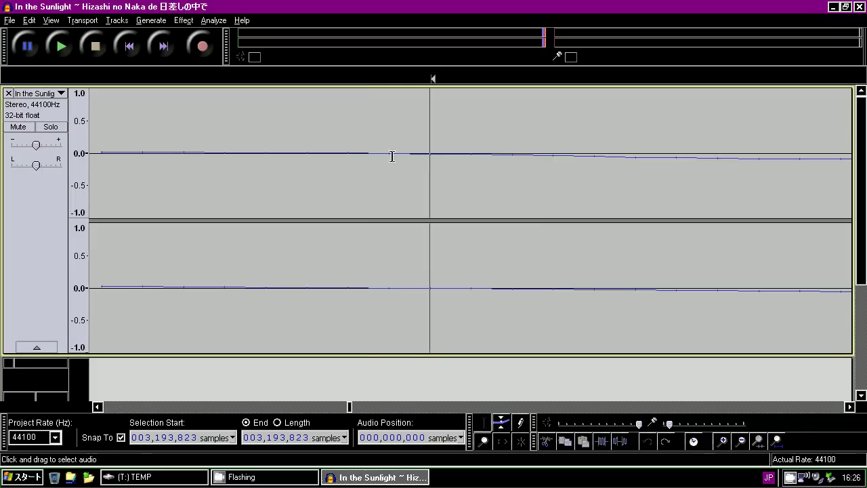
drag(368, 160, 352, 155)
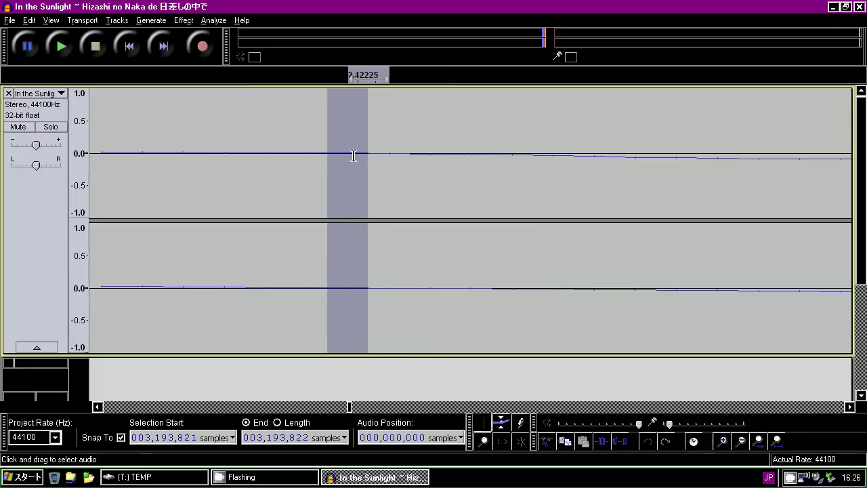
click(191, 23)
click(196, 50)
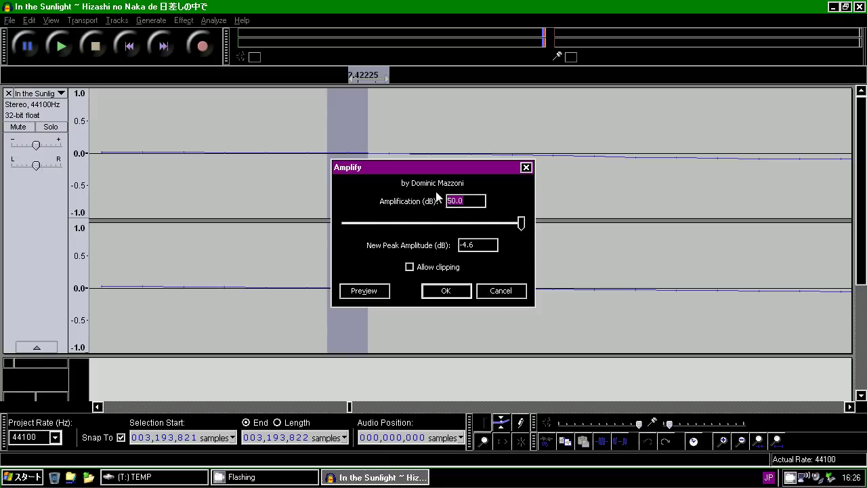
click(498, 290)
Select the first track from sample 3,193,822 to its end and split that audio into a new track.
click(375, 160)
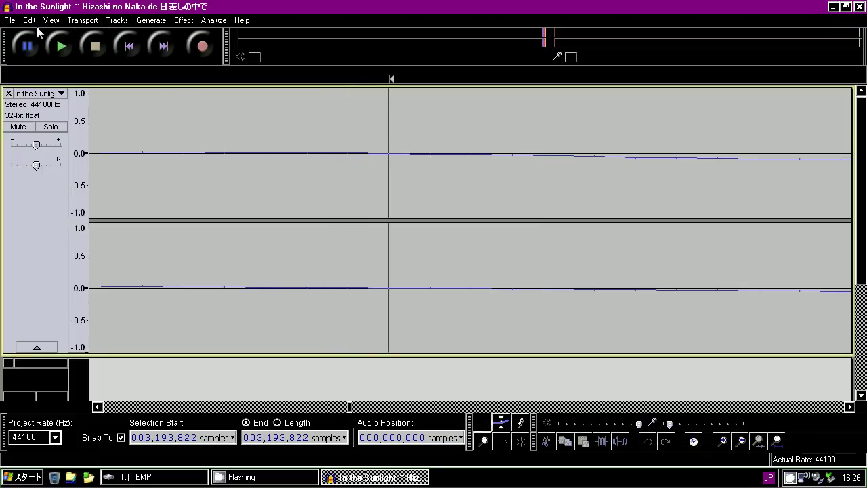
click(29, 20)
mouse_move(71, 75)
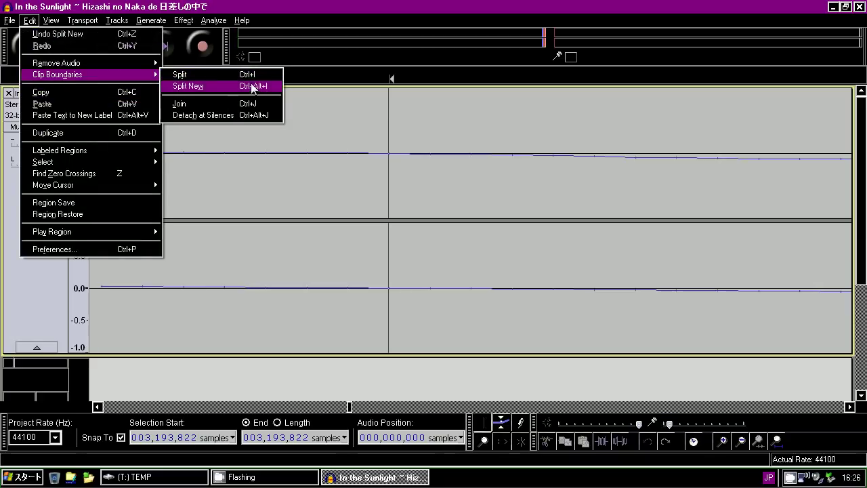
mouse_move(87, 162)
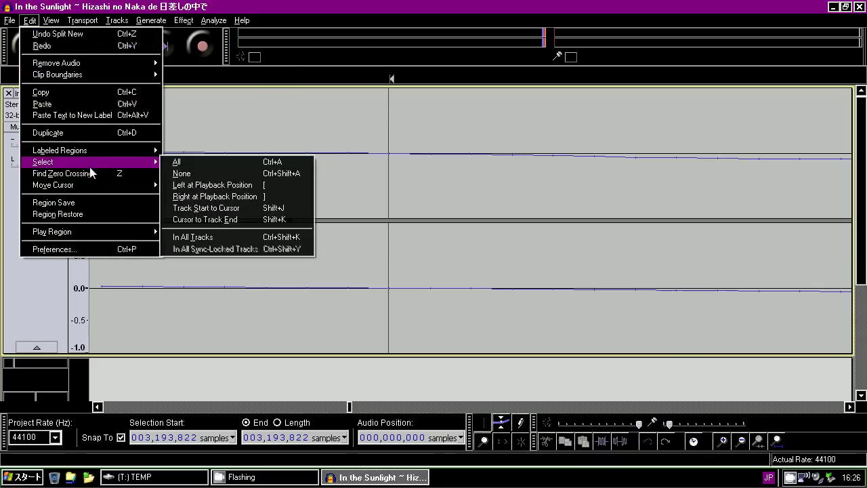
click(215, 219)
click(30, 21)
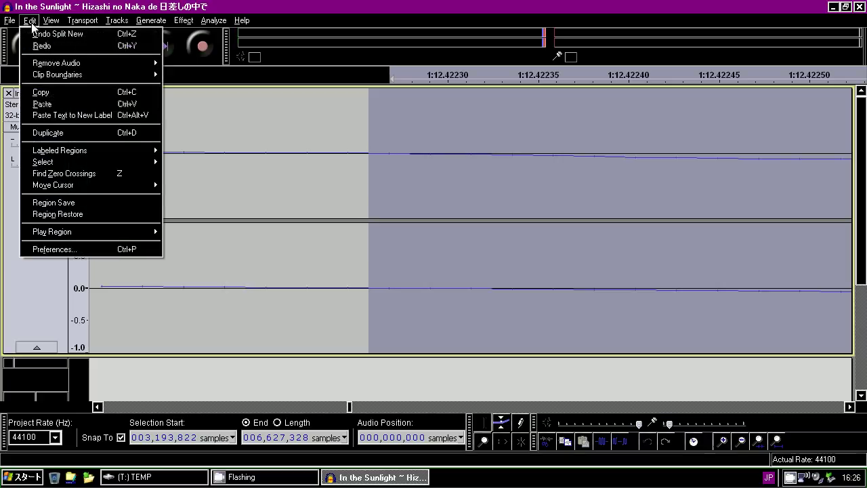
mouse_move(69, 75)
click(212, 84)
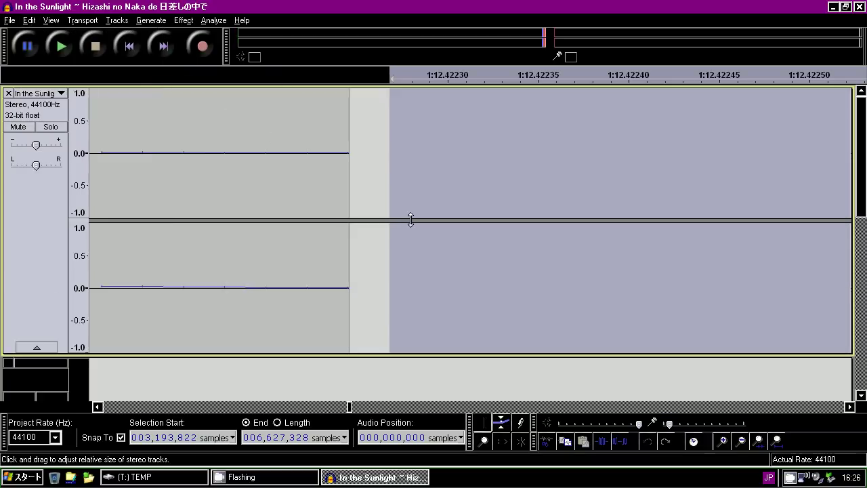
Fit all four tracks vertically in view and delete the third track, which holds the longer of the two split-off ends.
click(776, 447)
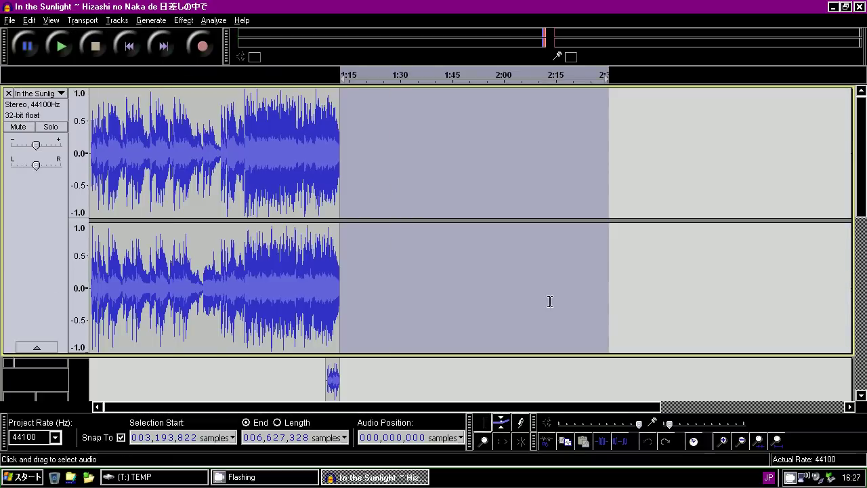
scroll(549, 300, down, 3)
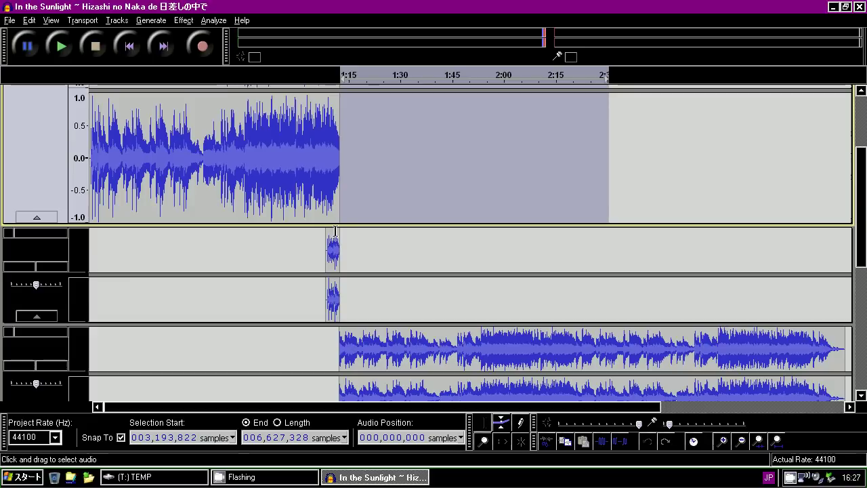
click(267, 257)
scroll(304, 223, down, 2)
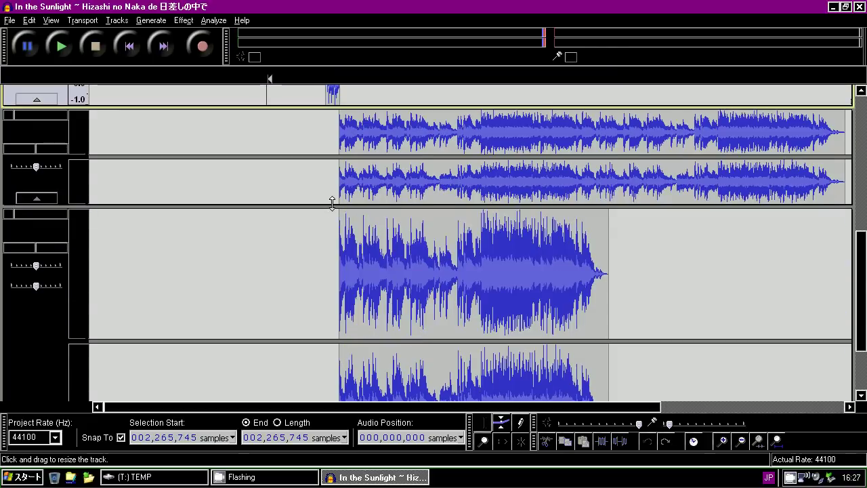
scroll(334, 237, up, 2)
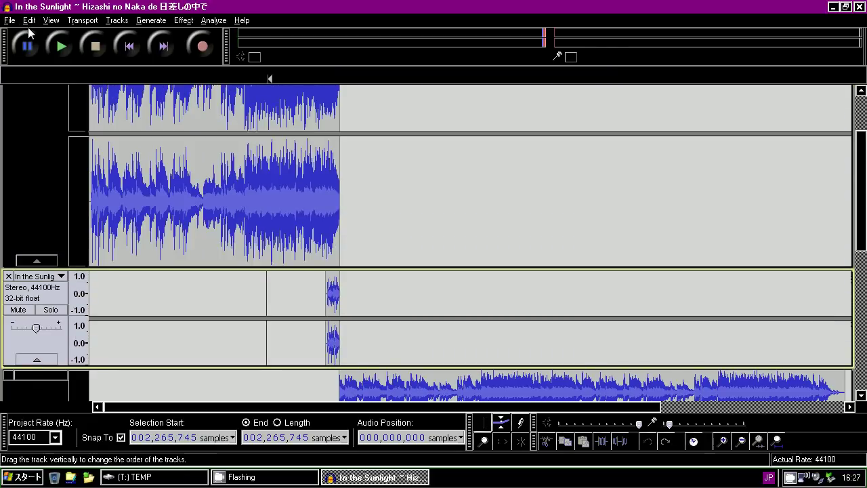
click(29, 20)
mouse_move(51, 21)
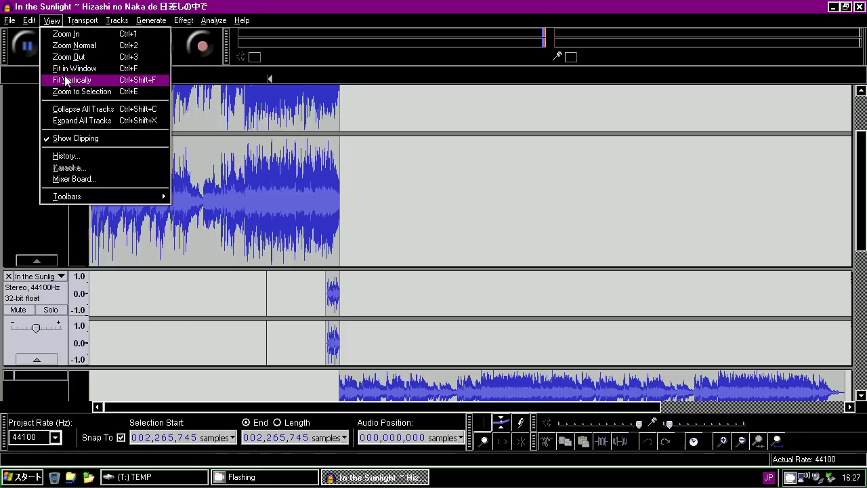
click(66, 80)
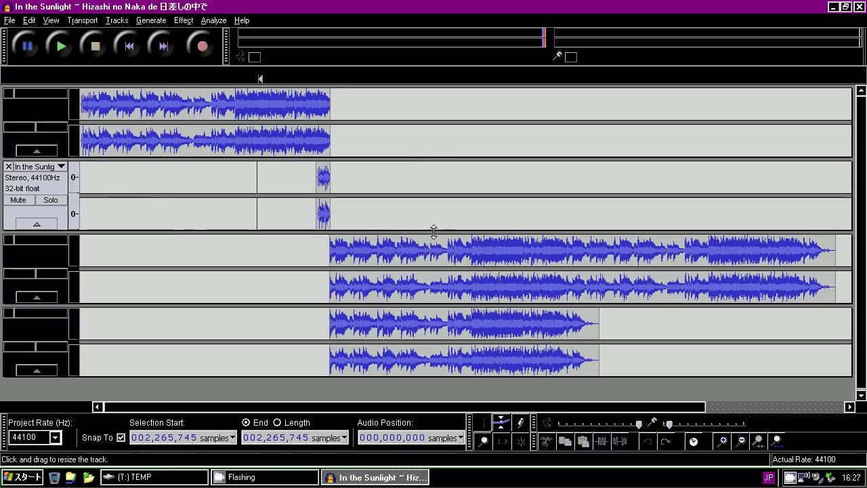
click(8, 241)
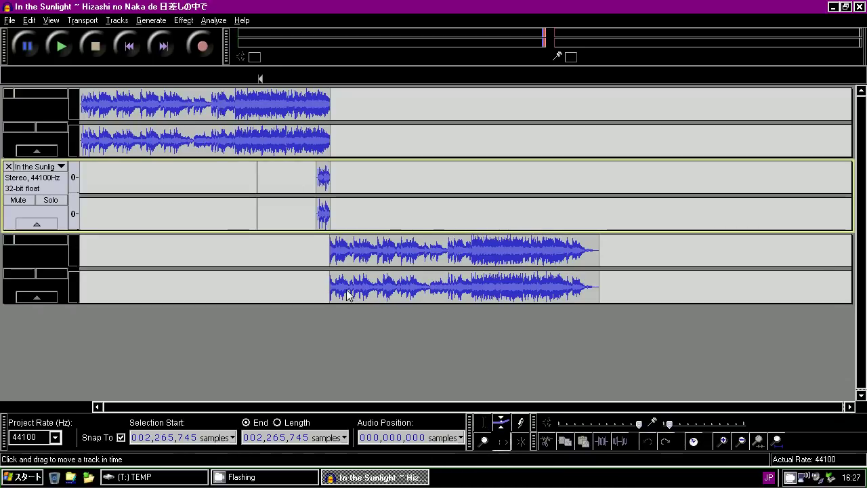
Move the track with the short clip above the others and shift its clip to start at sample 0.
drag(34, 189, 34, 111)
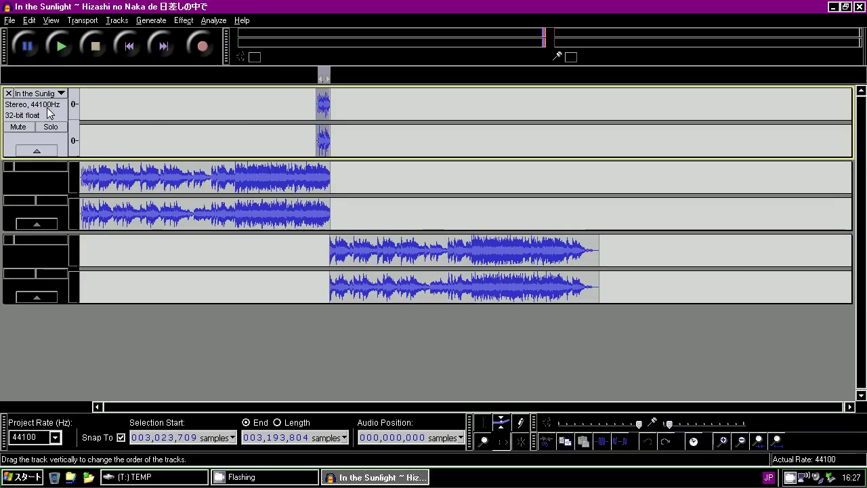
click(51, 20)
click(74, 77)
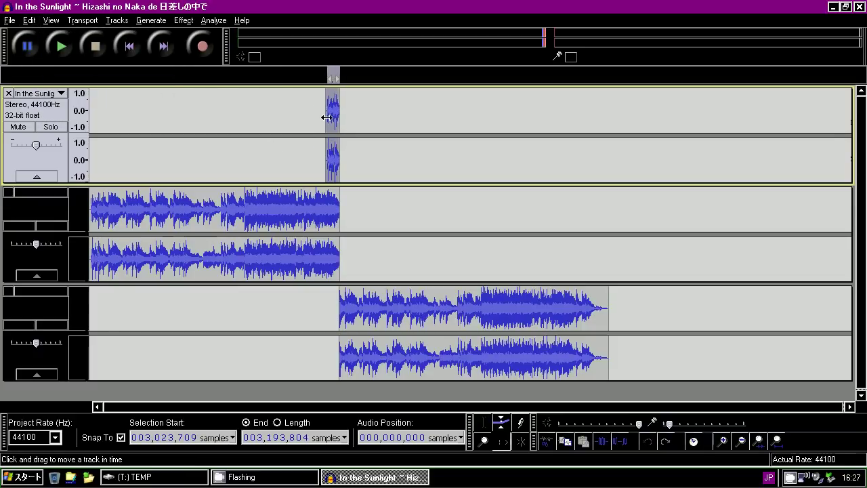
drag(330, 116, 94, 126)
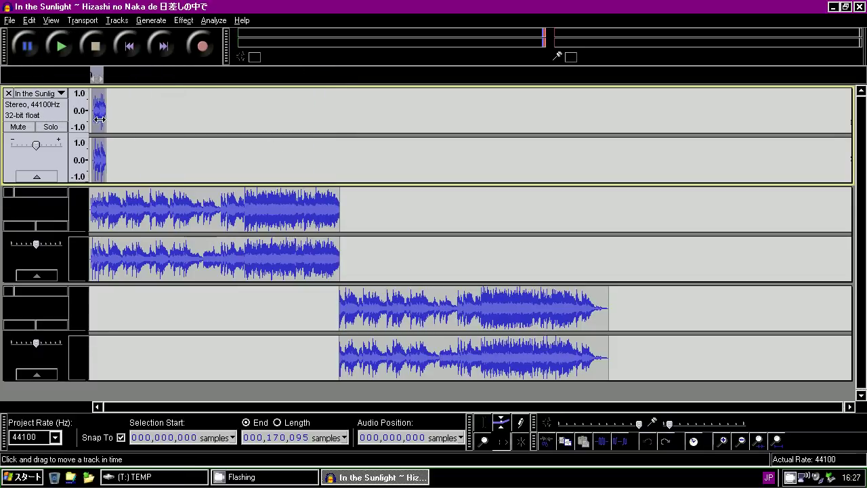
Shift the second track's clip to start where the short clip ends, and the third track's clip to start where the second ends.
drag(377, 304, 426, 304)
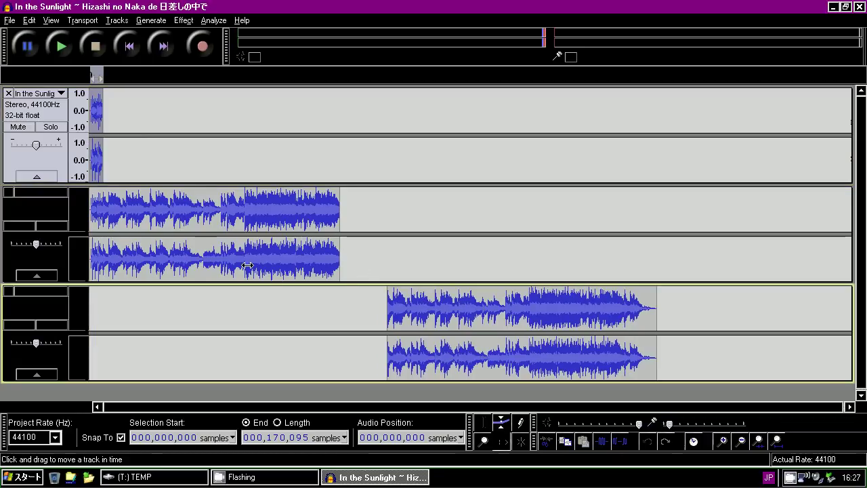
drag(250, 264, 262, 266)
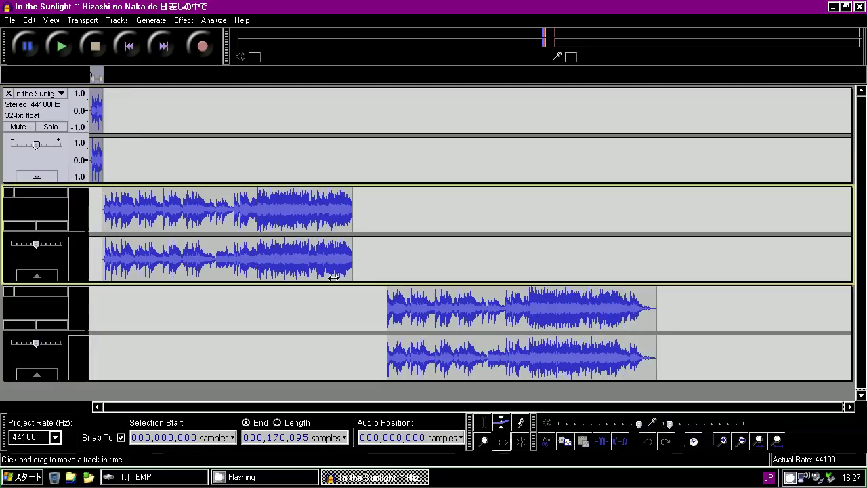
drag(392, 312, 357, 312)
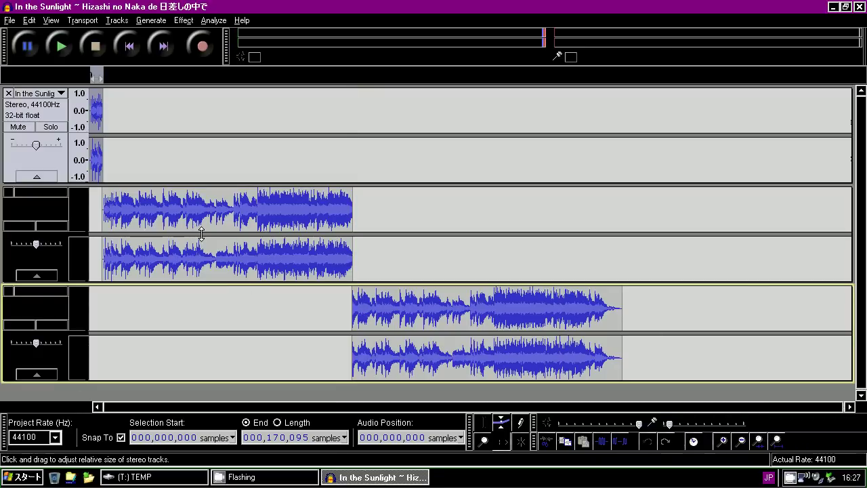
click(785, 437)
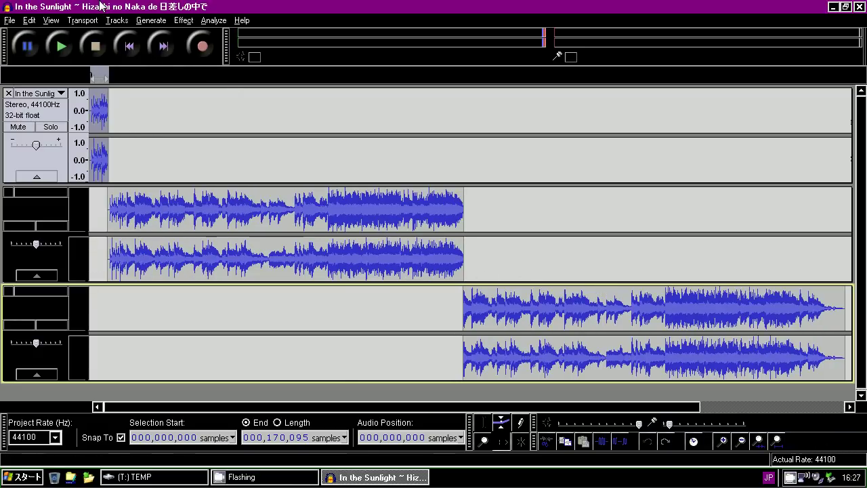
click(30, 19)
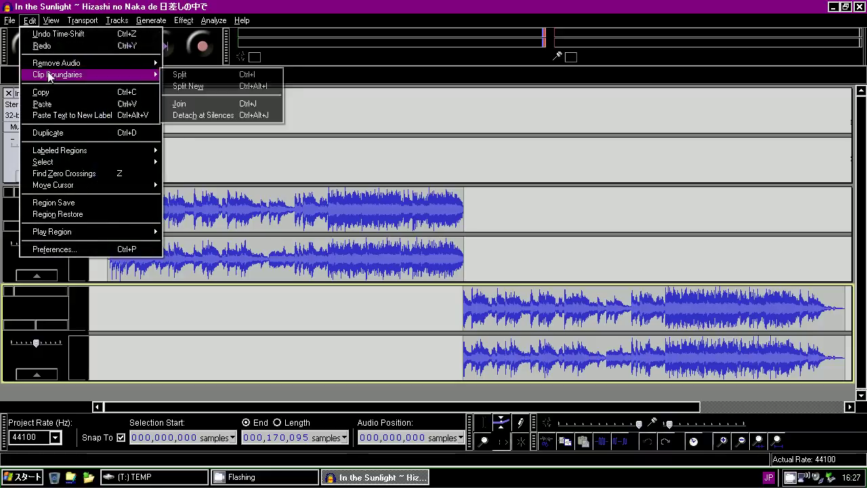
click(51, 19)
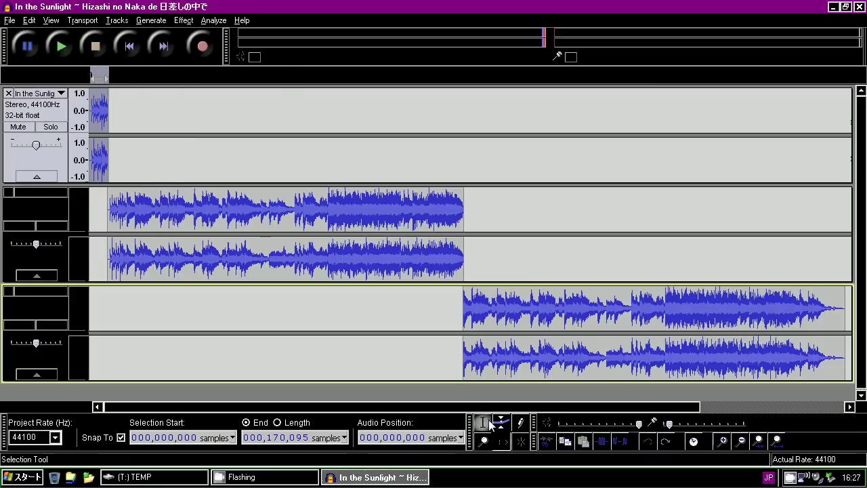
click(483, 305)
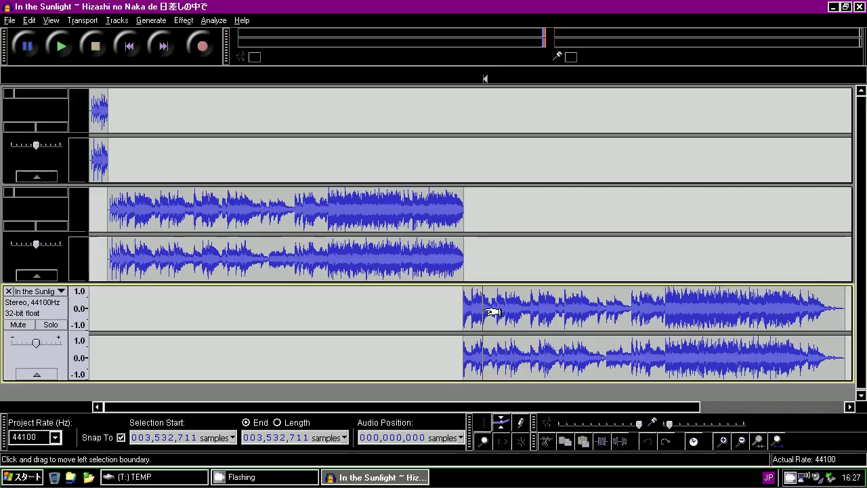
click(501, 441)
drag(525, 319, 541, 329)
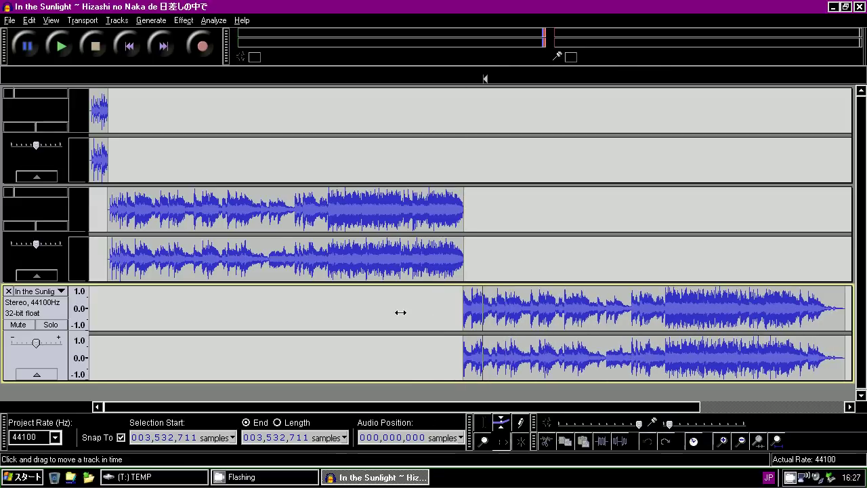
Play the arrangement from the start through the join between the first two clips, and stop playback.
click(140, 45)
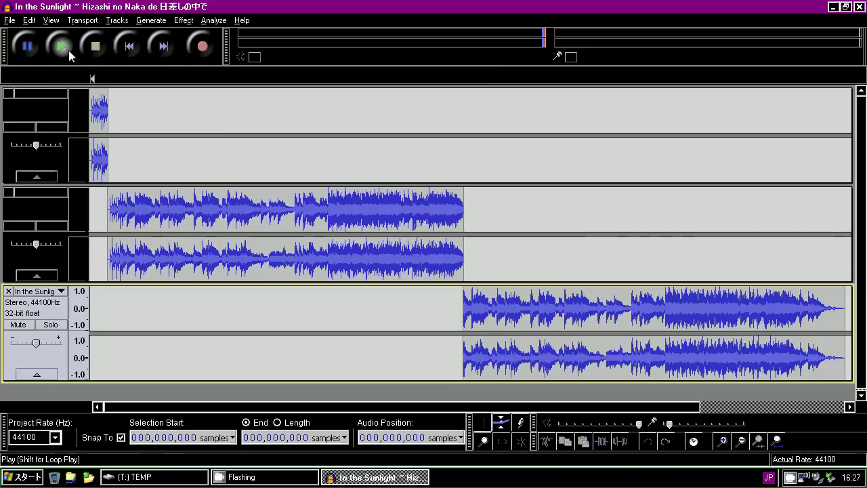
click(68, 54)
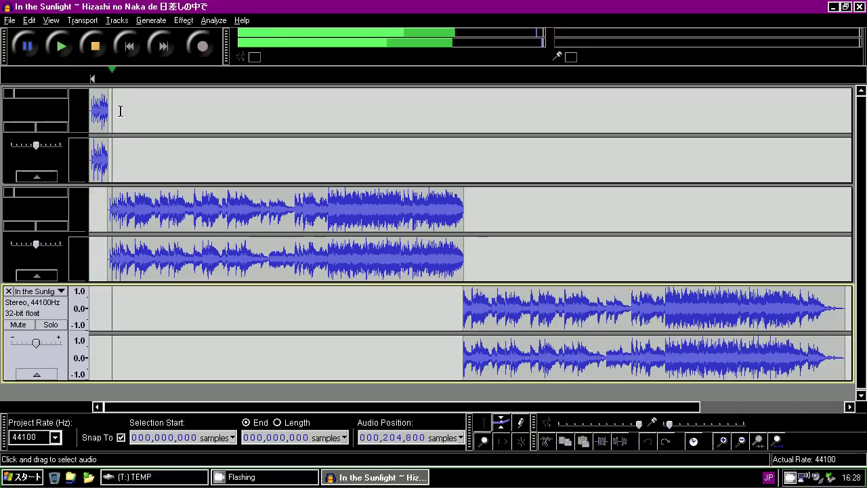
click(95, 46)
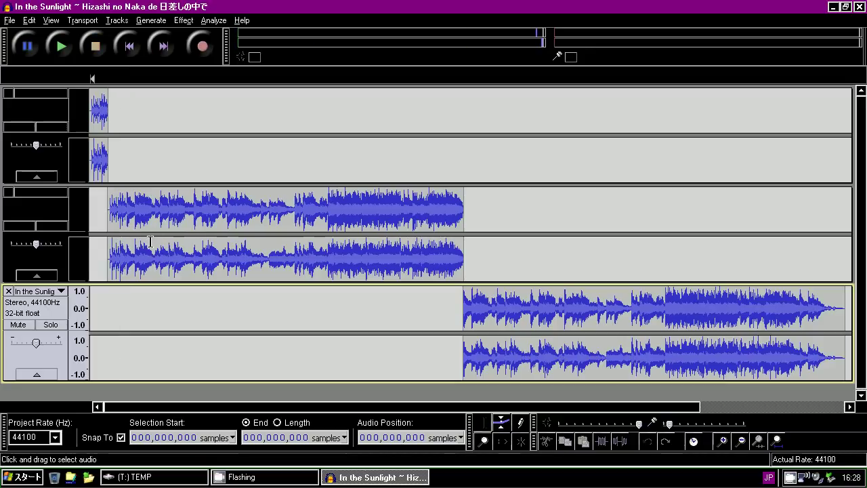
Shift the second track's clip back to sample 0 and place the cursor in it at sample 170,095, level with the short clip's end.
click(502, 441)
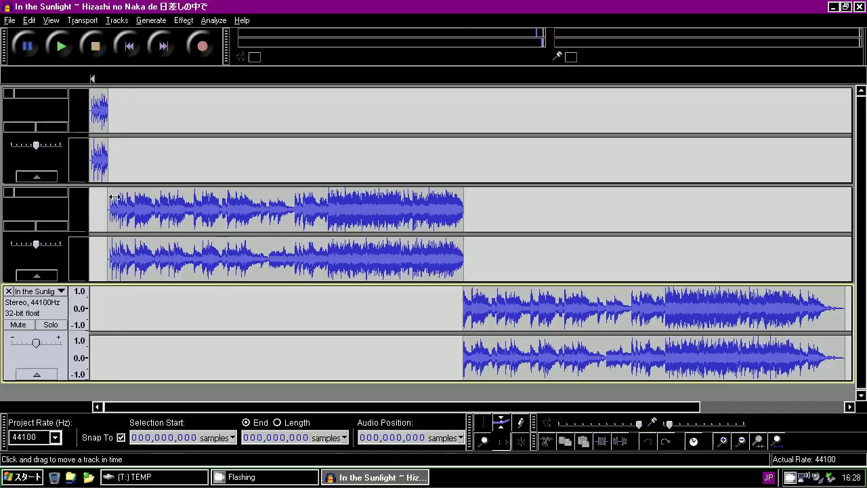
drag(136, 203, 110, 200)
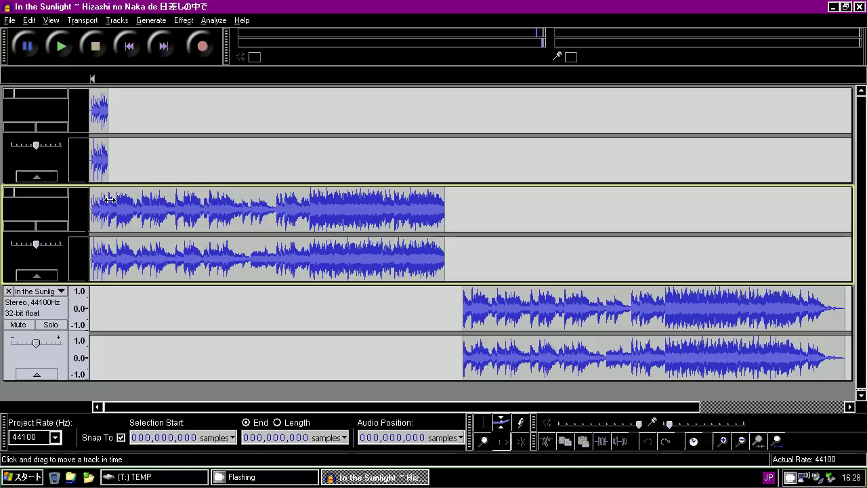
click(483, 422)
click(109, 202)
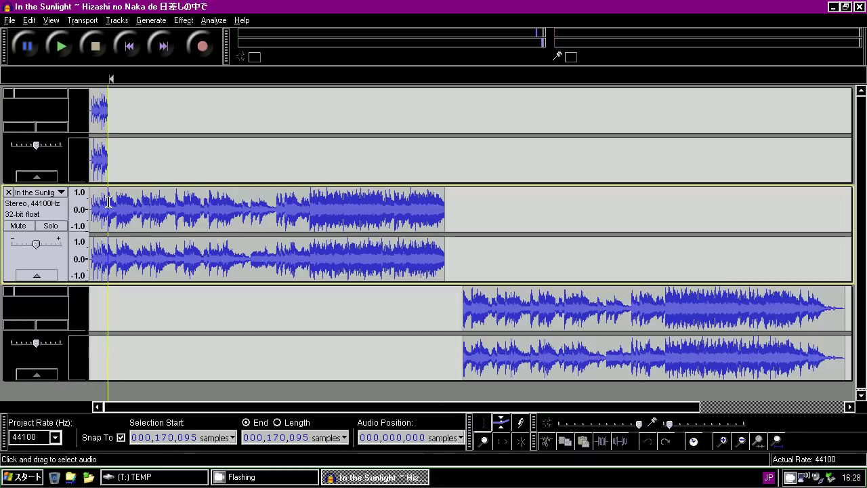
Split the second track's audio from sample 170,095 to 3,193,822 into a new track, and have it replace the leftover short-clip track.
drag(111, 204, 447, 204)
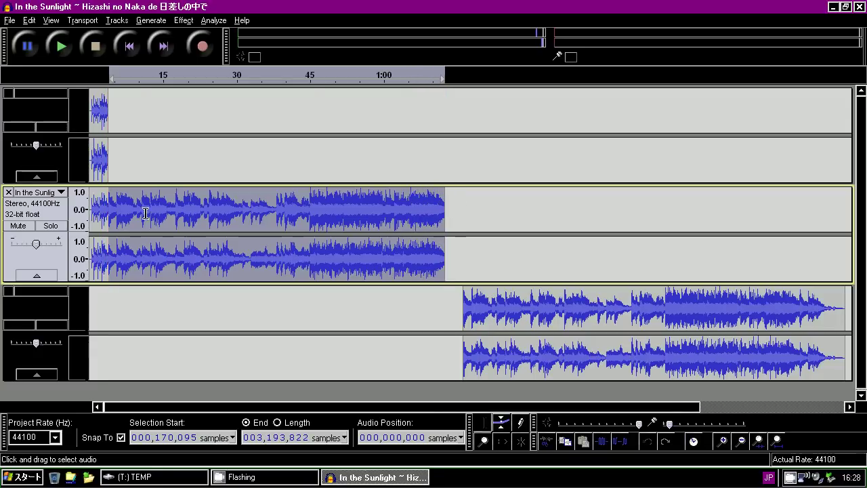
click(82, 20)
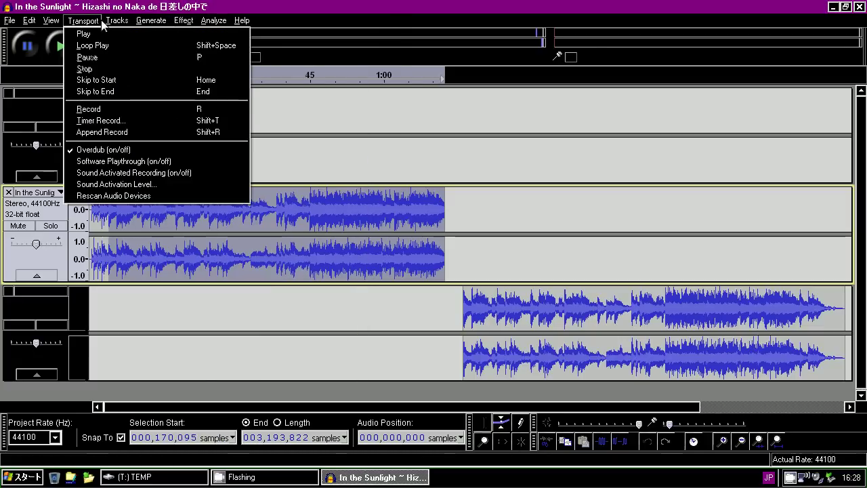
mouse_move(103, 151)
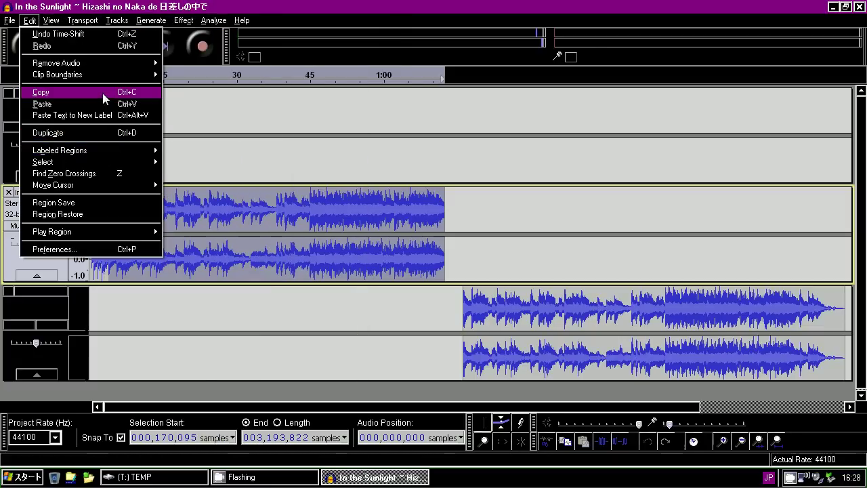
mouse_move(102, 73)
click(181, 86)
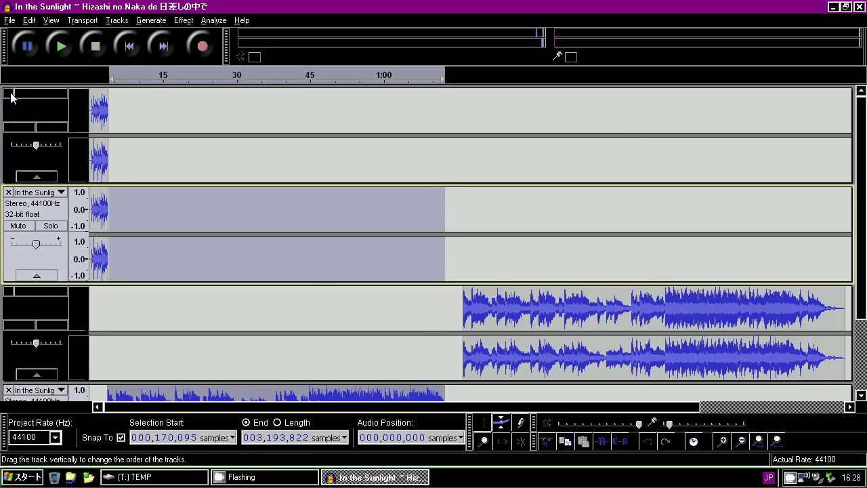
scroll(74, 325, down, 3)
drag(46, 311, 108, 198)
Shift the third track's clip to start where the second track's clip ends.
click(502, 441)
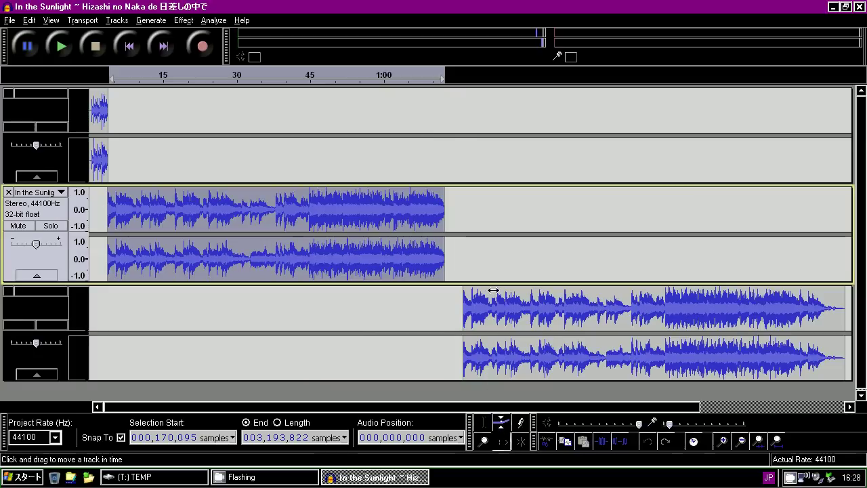
drag(489, 298, 470, 298)
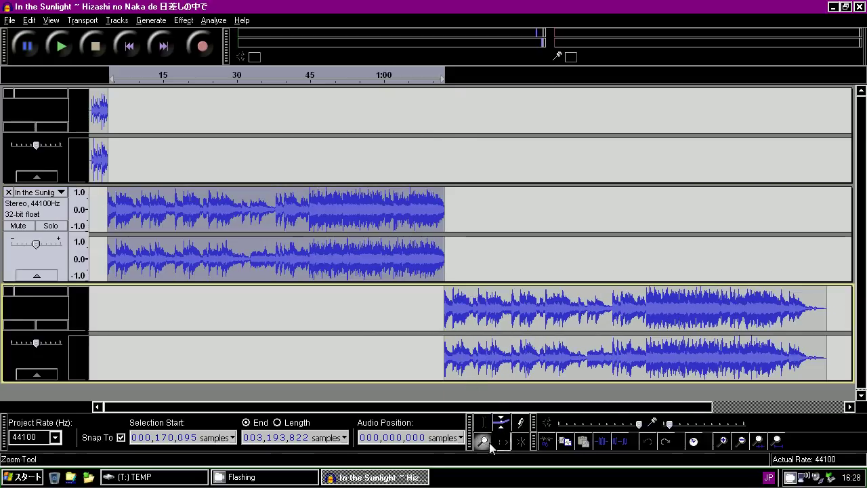
click(484, 422)
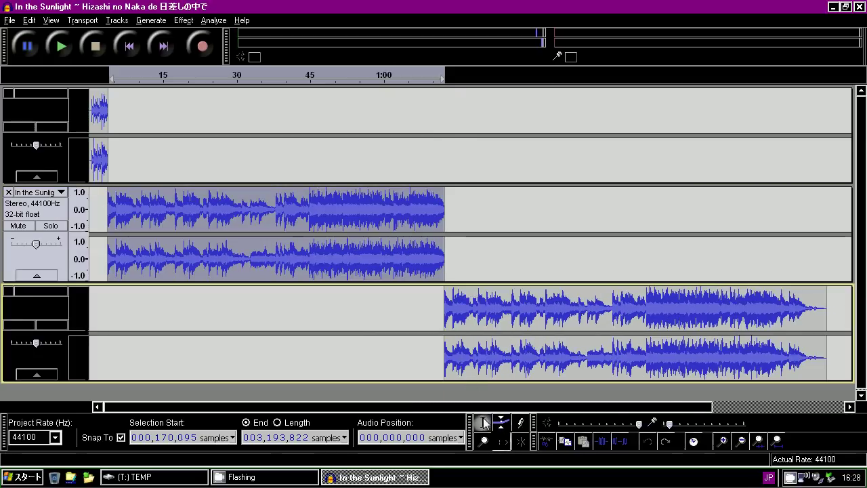
Play through the first join from sample 121,818 and through the second join from sample 3,112,440, stopping playback after each.
click(129, 48)
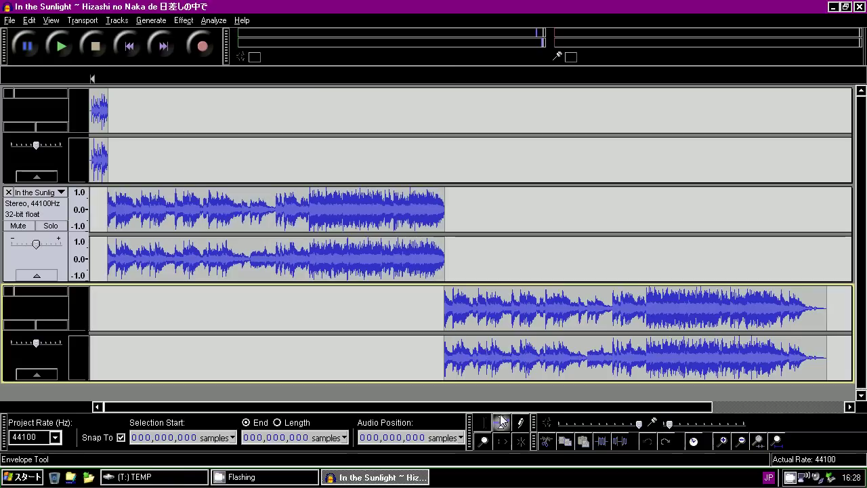
click(106, 111)
key(space)
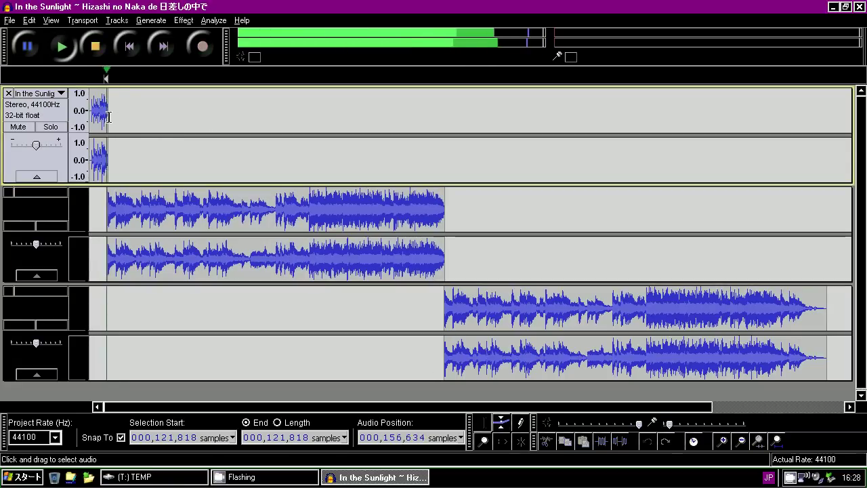
key(space)
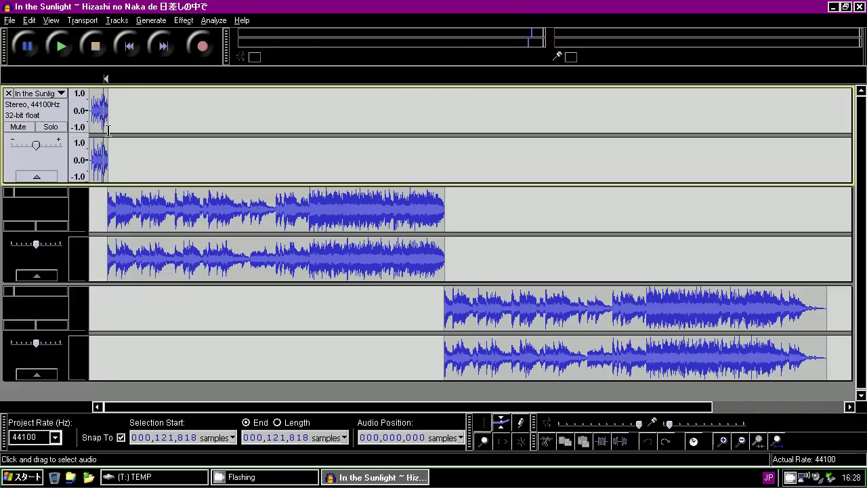
click(435, 207)
key(space)
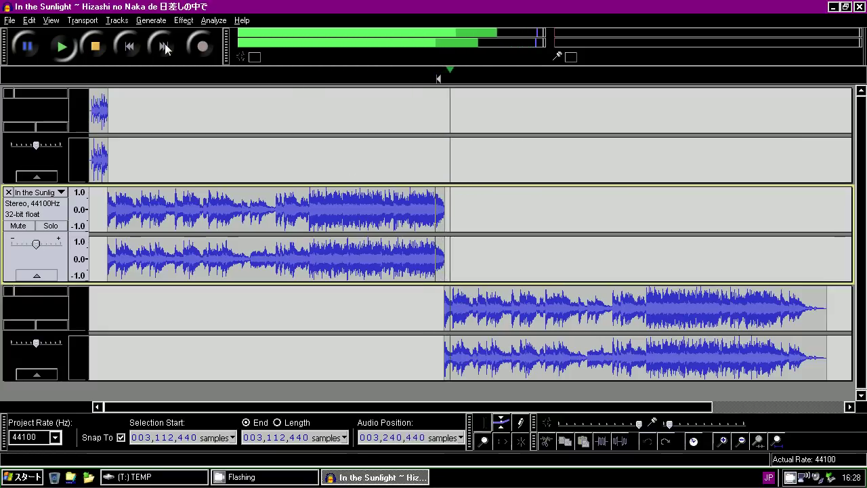
click(99, 47)
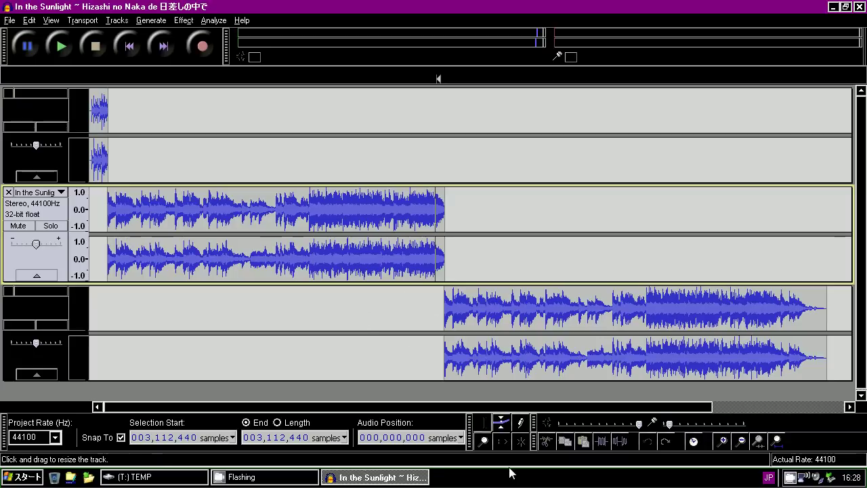
Shift the third track's clip to start at sample 170,095, level with the second track's clip, and play it briefly.
drag(481, 367, 160, 367)
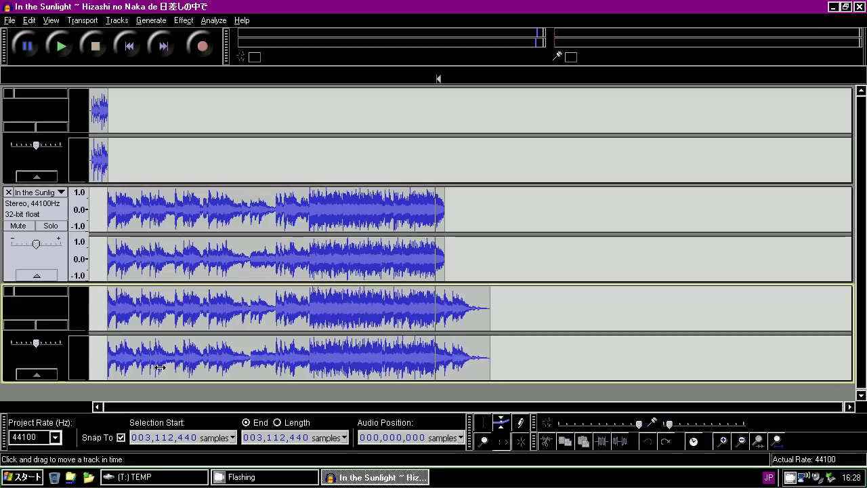
click(47, 302)
key(space)
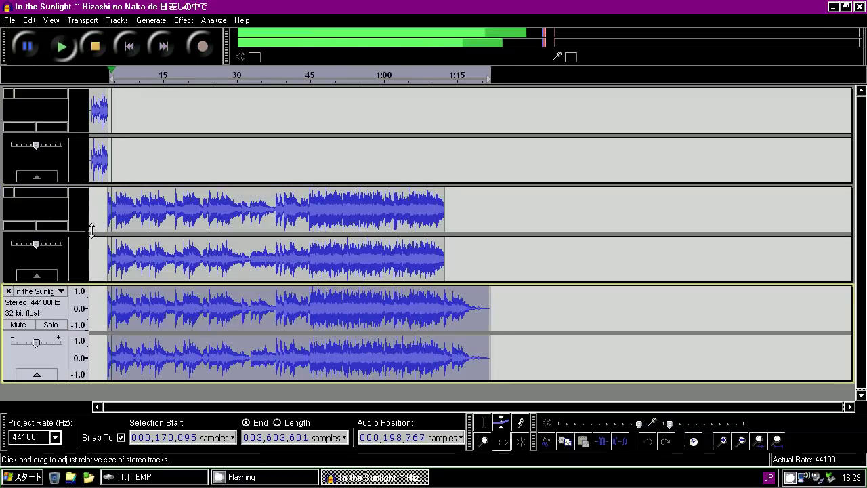
click(95, 46)
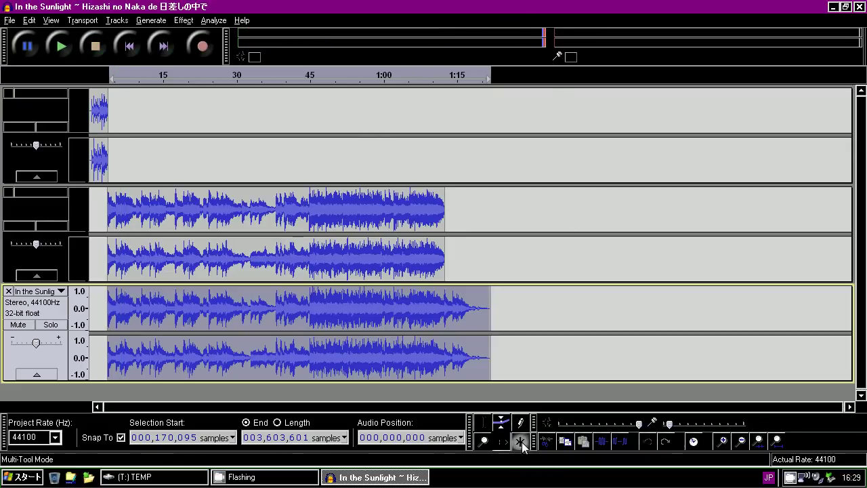
Place the cursor in the third track at the near-zero sample 3,193,819, just before the second track's clip end.
click(446, 293)
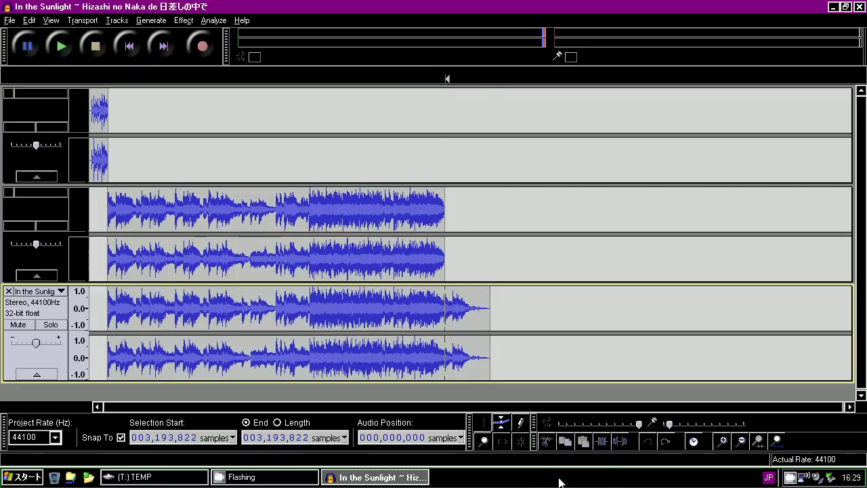
click(722, 442)
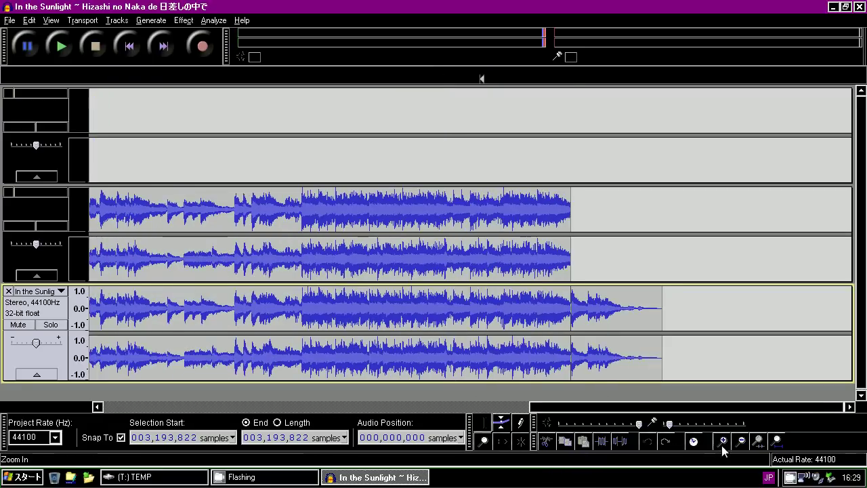
click(721, 443)
click(722, 441)
click(722, 441)
click(722, 441)
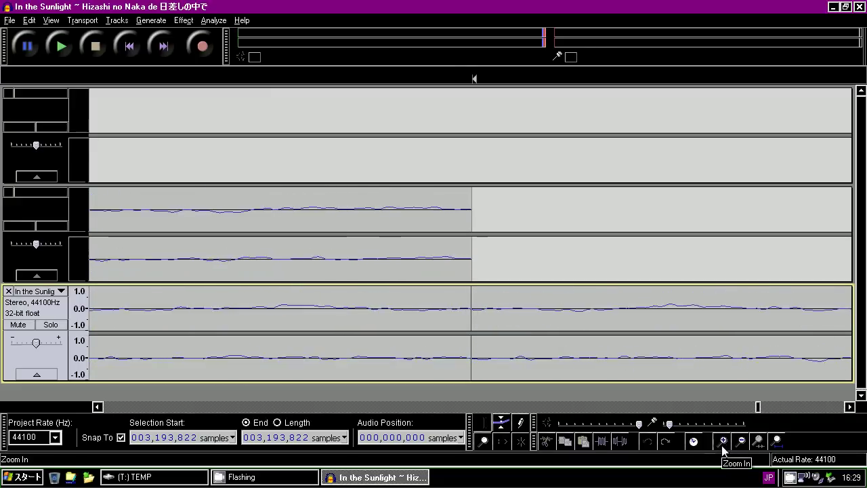
click(723, 441)
click(722, 441)
click(723, 441)
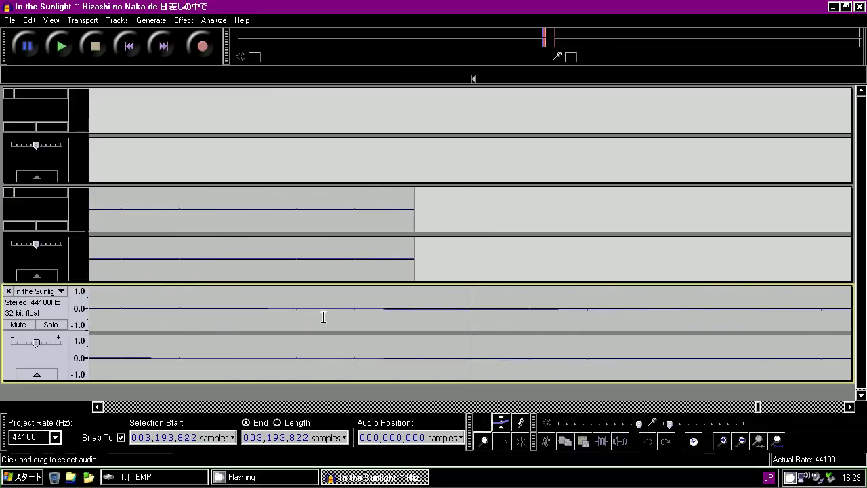
click(326, 316)
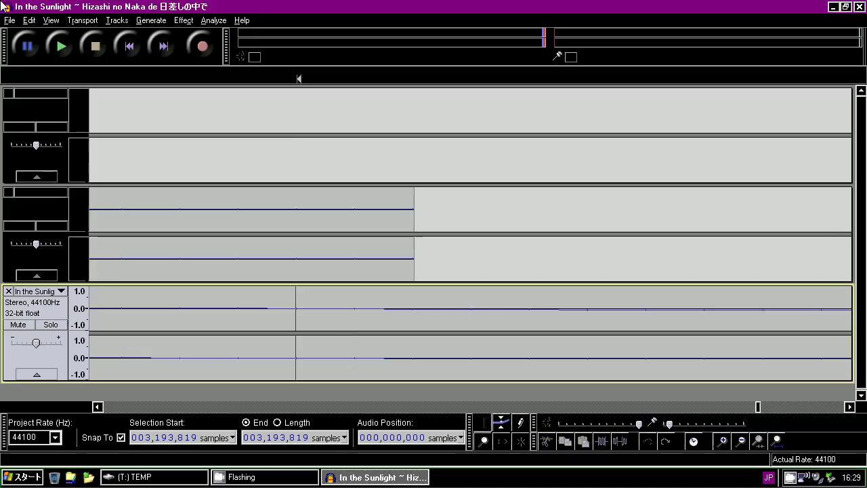
Split the third track's audio from sample 3,193,819 to the track end into a new track, and remove the leftover track.
click(30, 20)
mouse_move(76, 165)
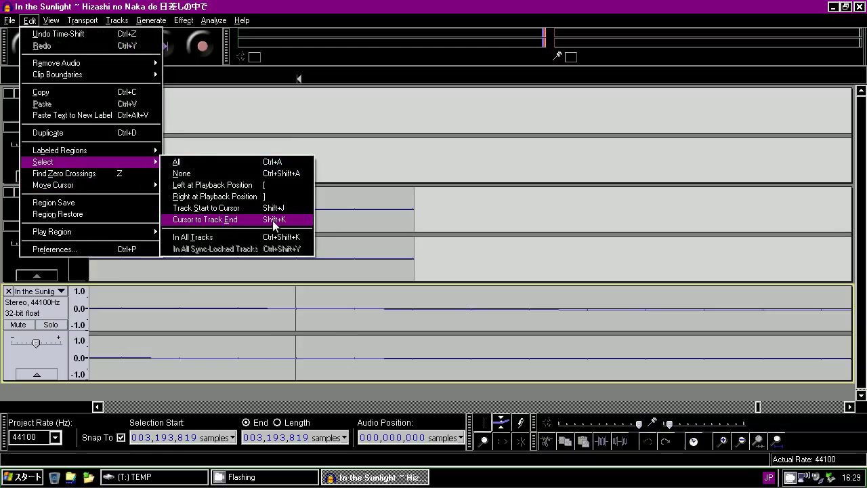
click(263, 220)
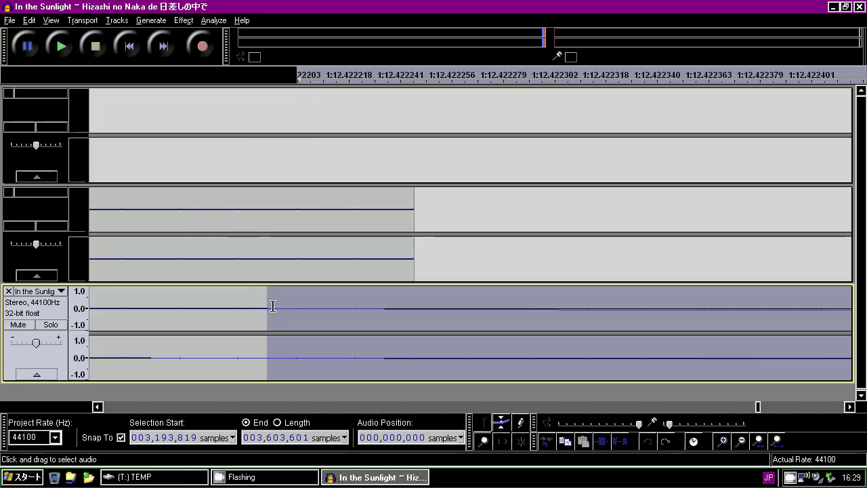
click(30, 21)
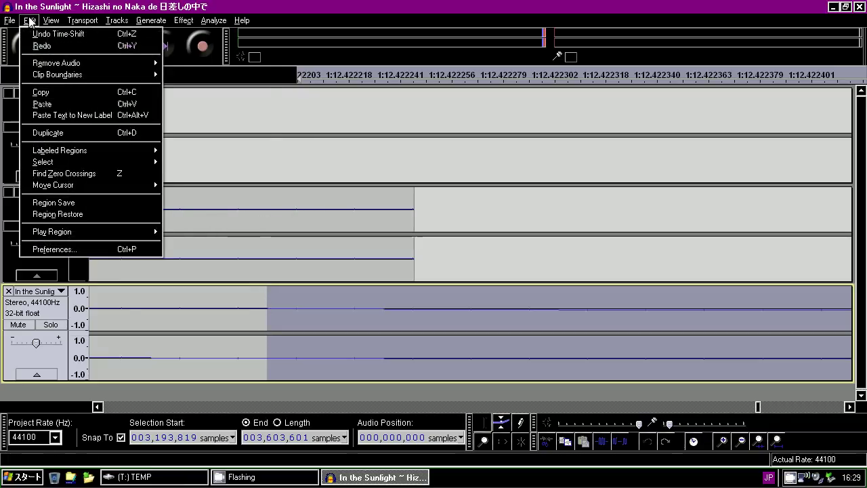
mouse_move(88, 74)
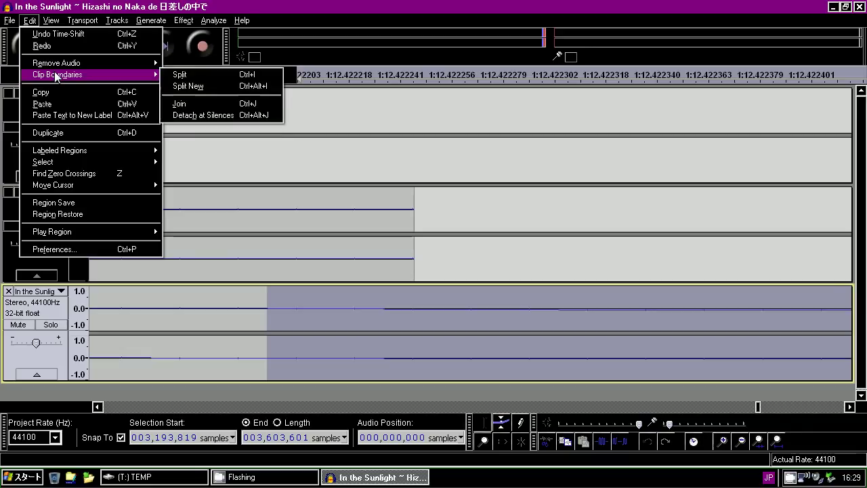
click(208, 86)
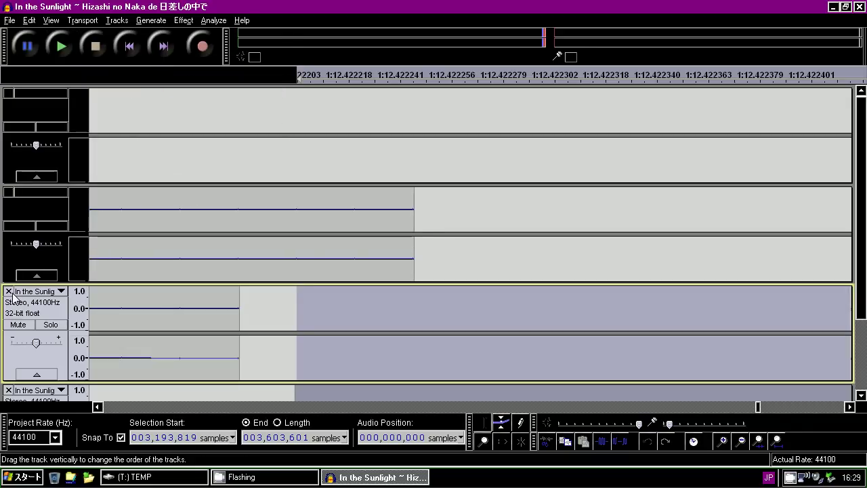
drag(12, 297, 13, 393)
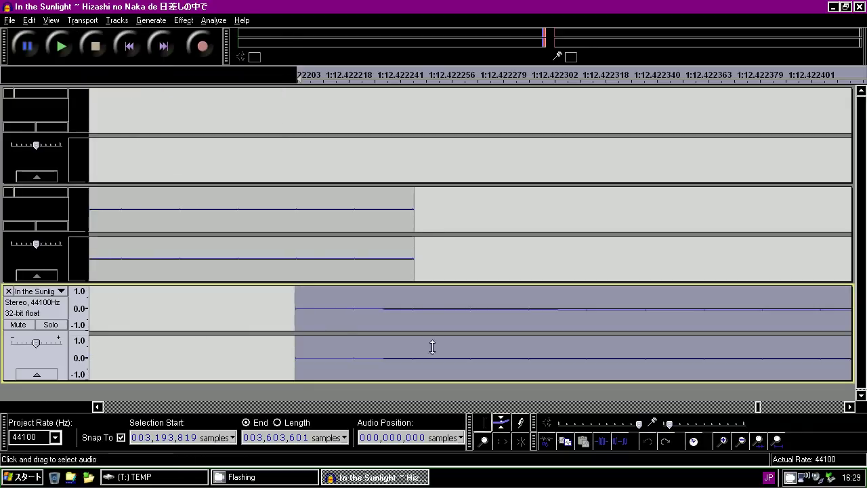
Shift the ending clip to start at sample 3,193,822, where the second track's clip ends, and fit the project in the window.
click(780, 441)
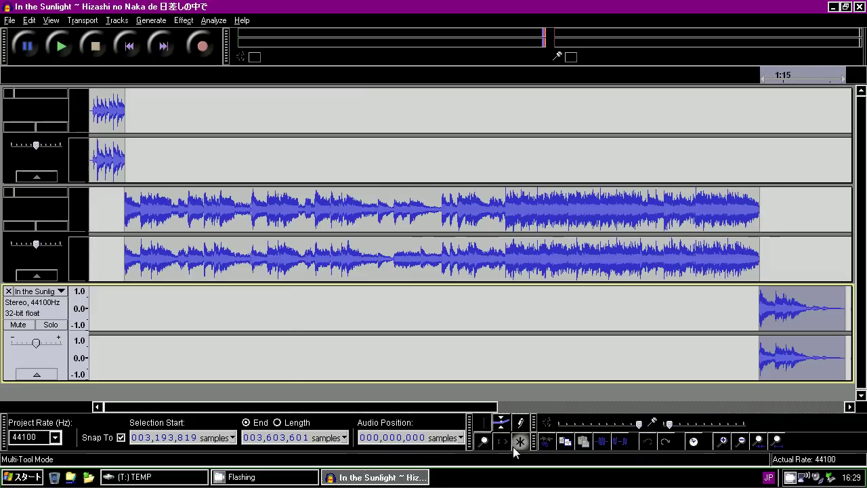
mouse_move(745, 319)
mouse_down()
mouse_move(755, 314)
mouse_move(747, 311)
mouse_up()
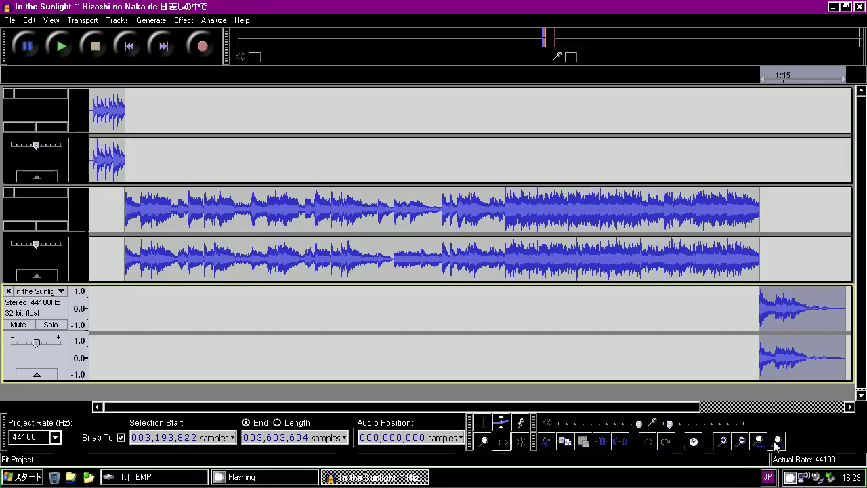
click(51, 20)
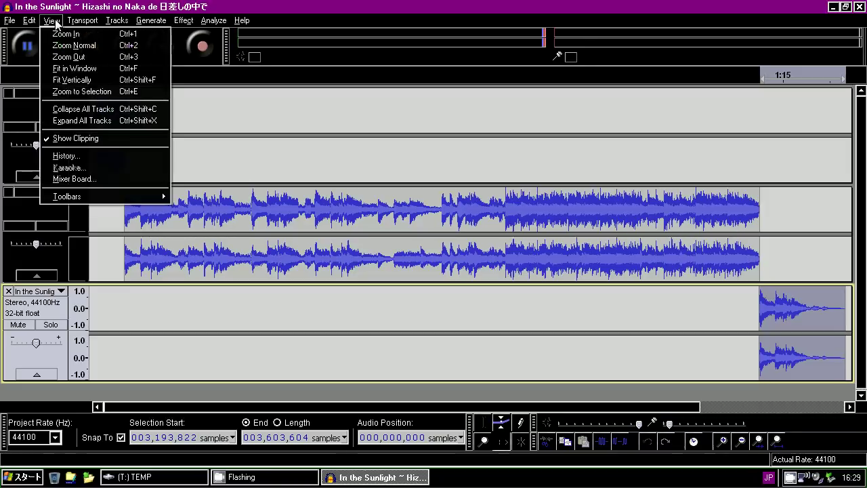
click(73, 80)
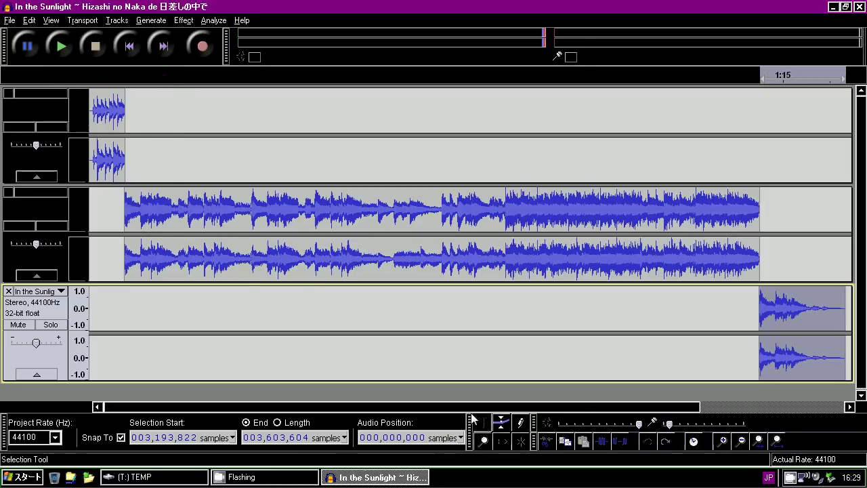
Play the audio from inside the intro clip across its join with the second track's clip, and check the transition twice.
click(128, 162)
key(space)
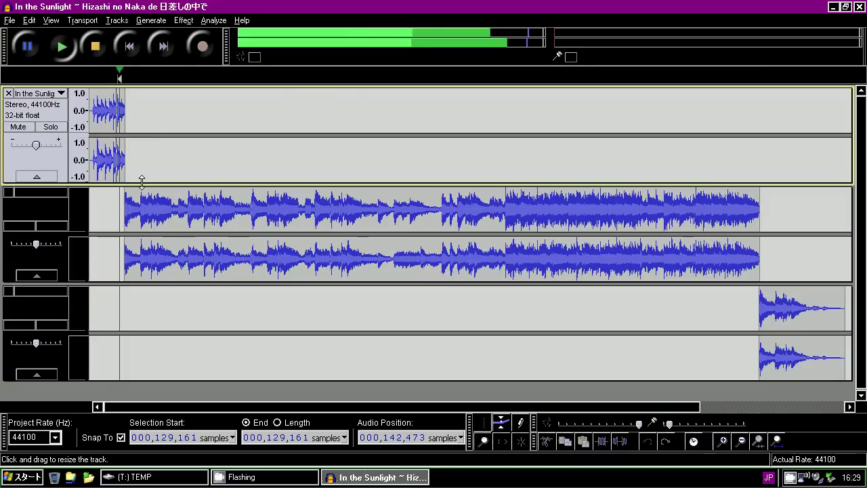
click(95, 47)
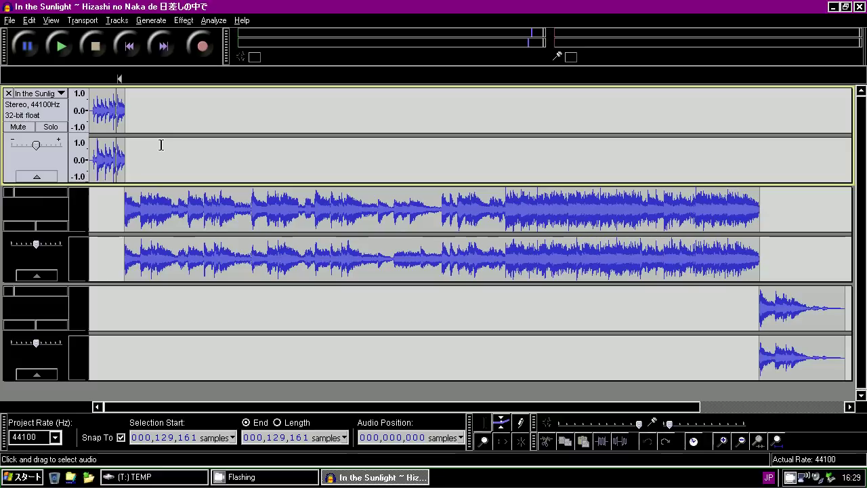
click(54, 47)
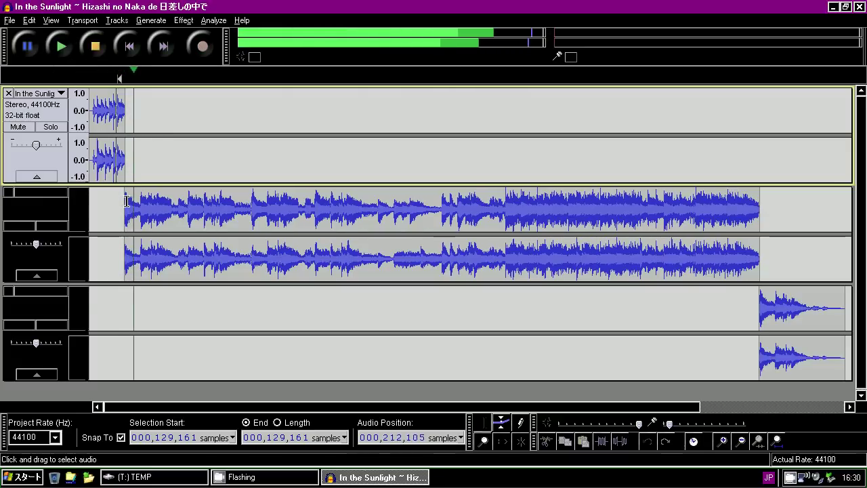
click(95, 46)
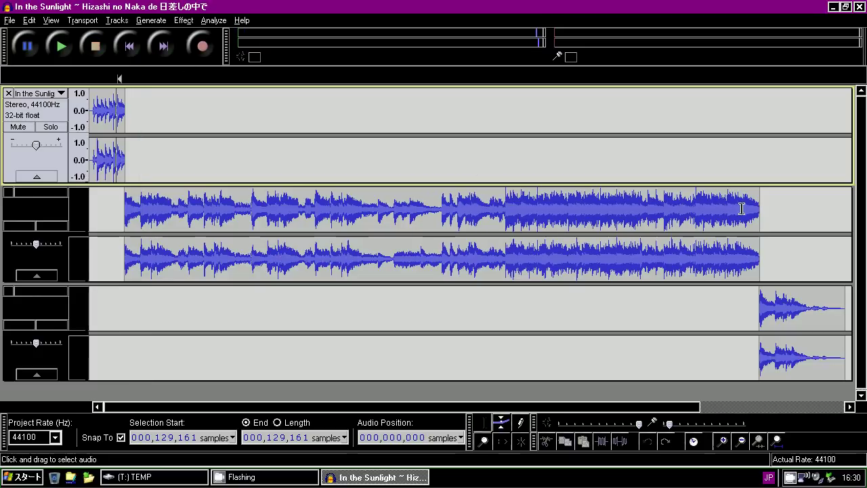
Play the audio from just before the second track's clip end across its join with the ending clip.
click(749, 209)
click(58, 46)
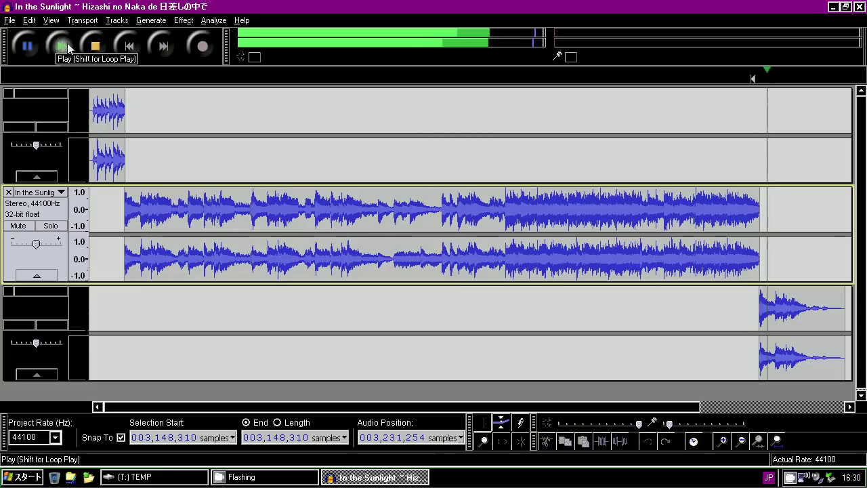
click(95, 46)
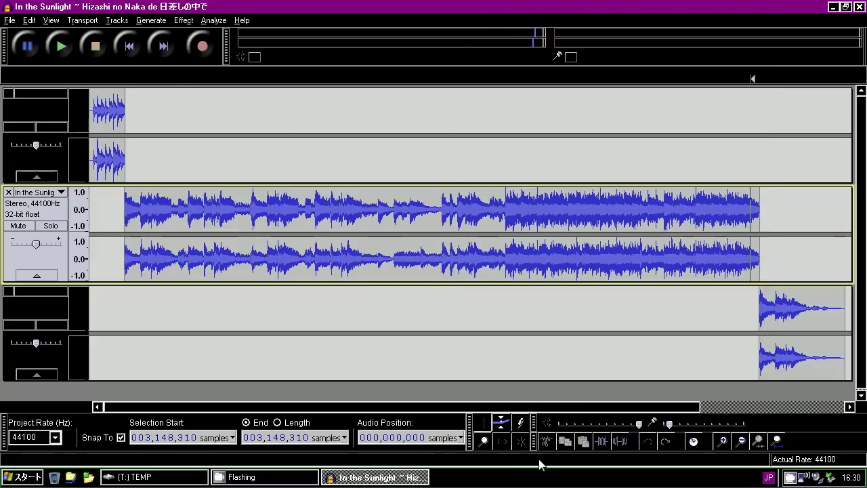
Shift the ending clip to start at the intro's end, sample 170,095, and play from the start with the second track muted.
click(501, 441)
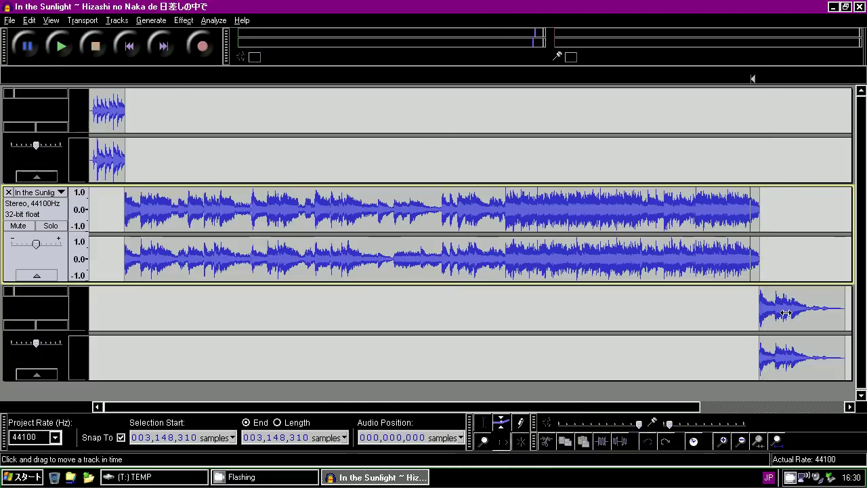
drag(786, 313, 136, 324)
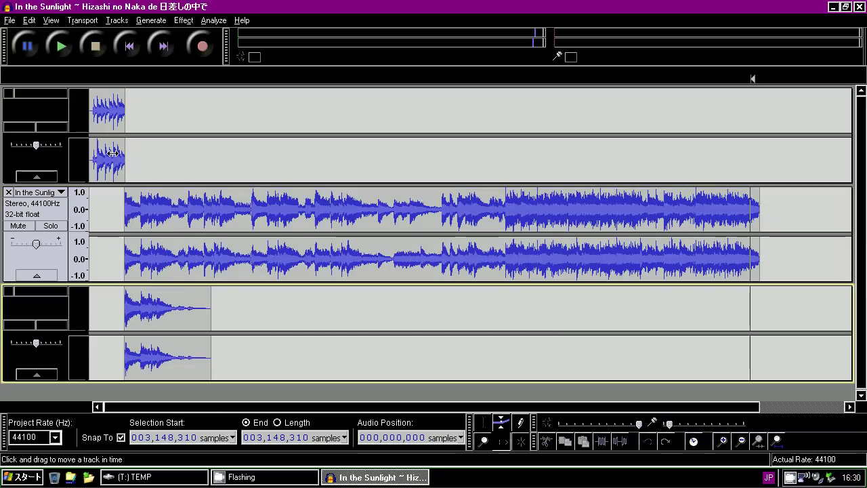
click(18, 228)
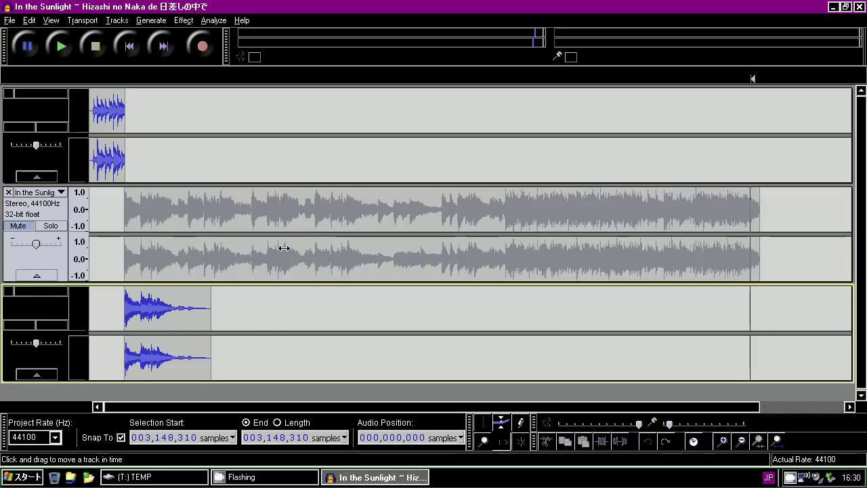
click(129, 46)
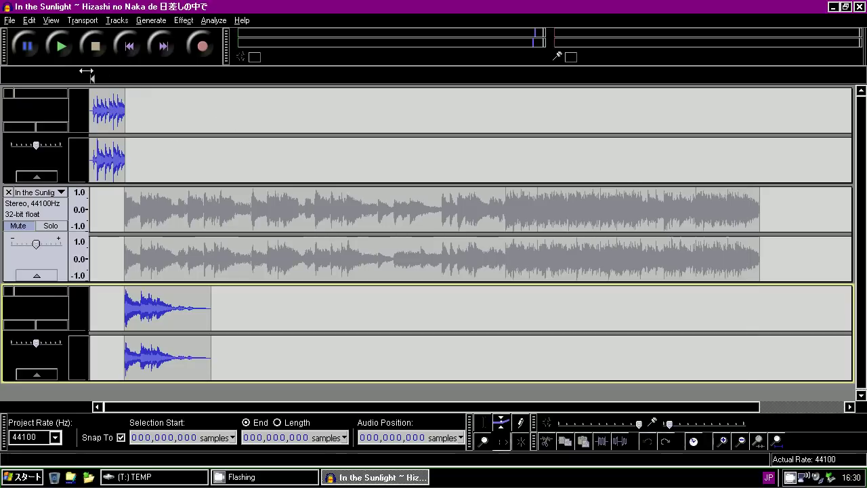
click(65, 46)
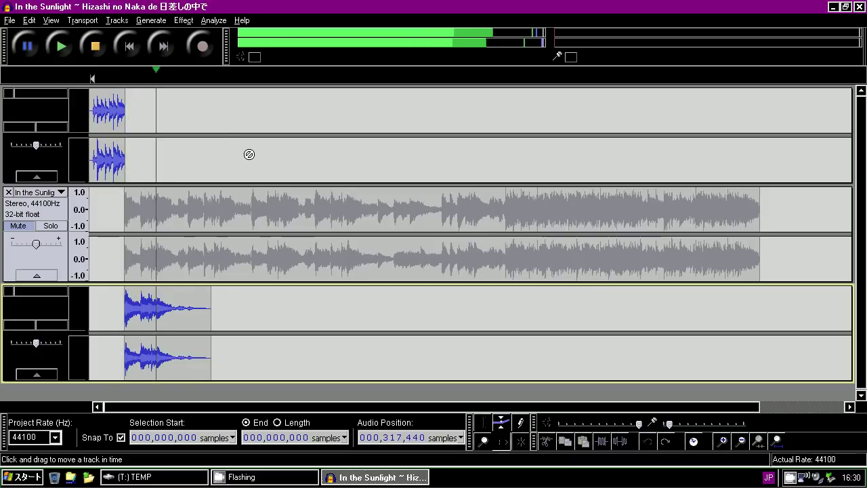
click(95, 47)
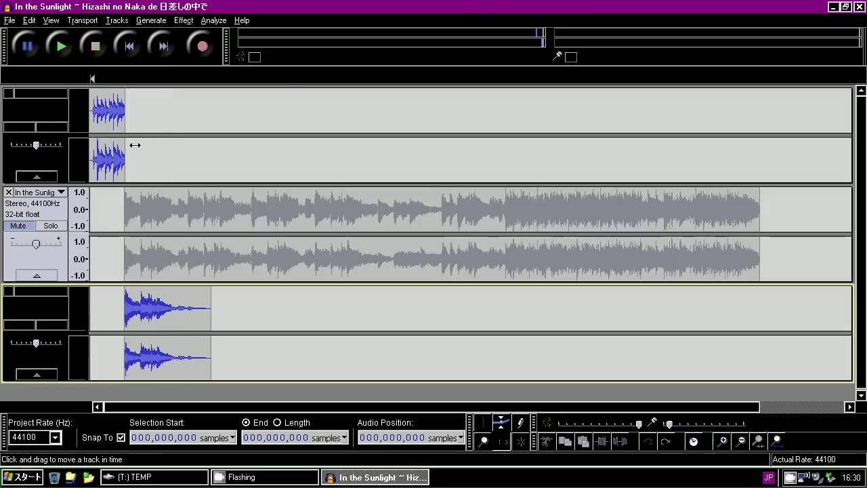
Shift the ending clip back to start at sample 3,193,822, unmute the second track, and return the cursor to the start.
click(52, 292)
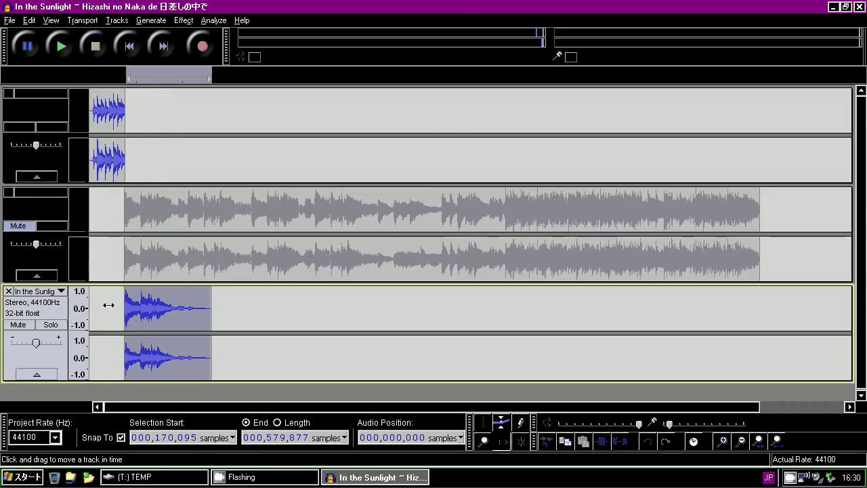
drag(145, 305, 782, 295)
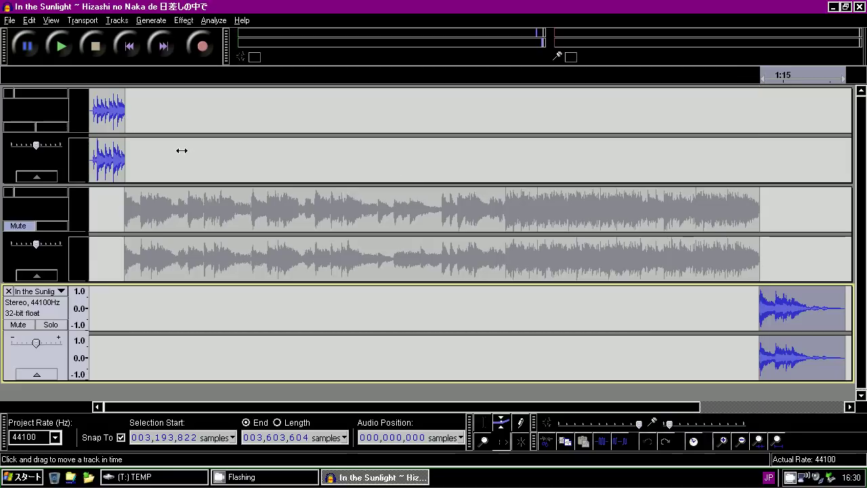
click(15, 225)
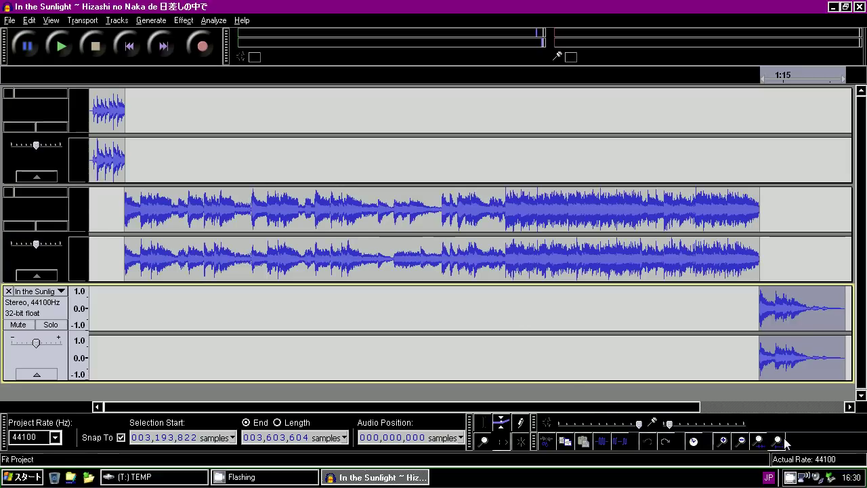
click(132, 49)
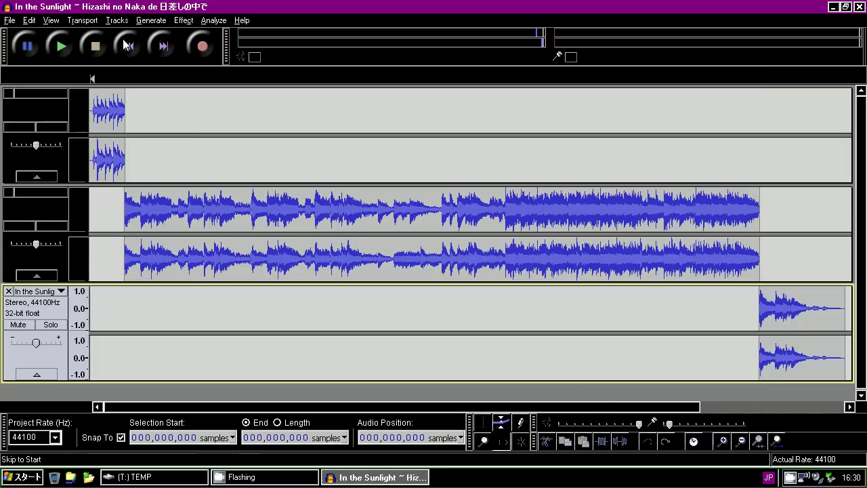
Rename the first track, which holds the opening clip, as Intro.
click(32, 106)
click(38, 93)
click(37, 104)
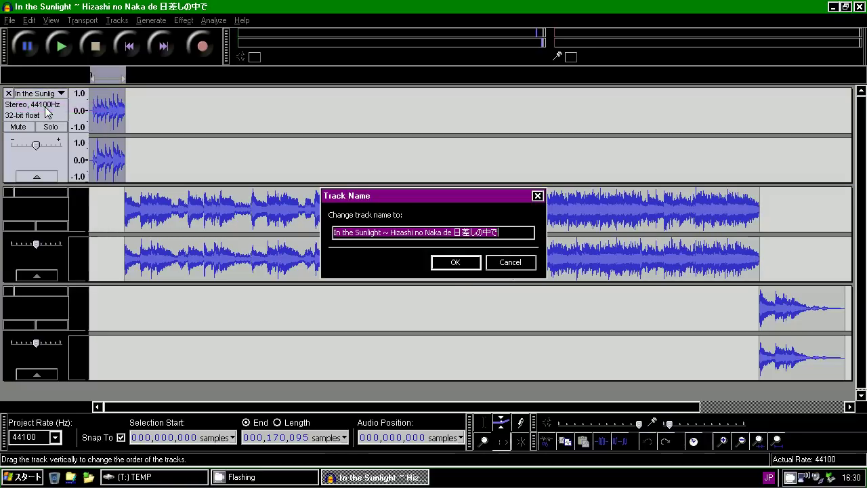
text(Intro)
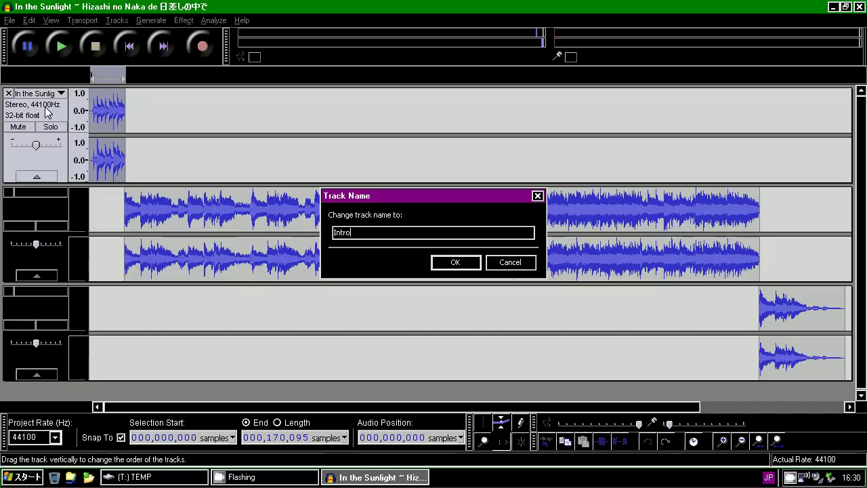
key(Return)
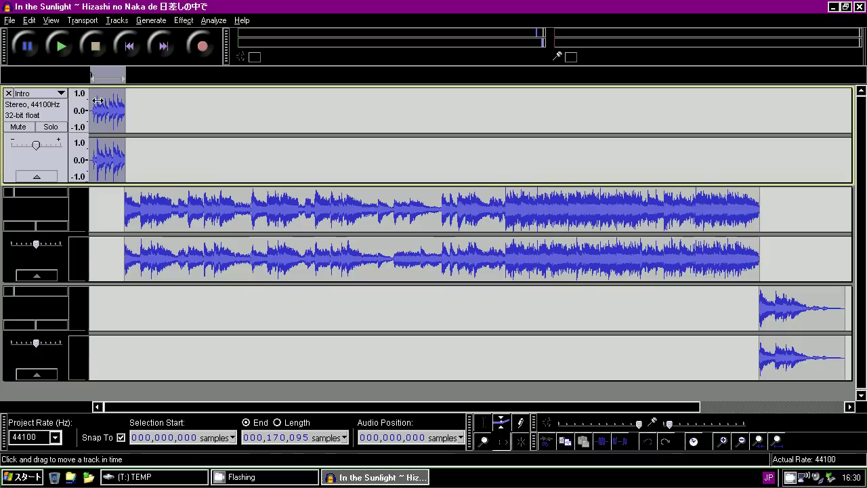
Rename the second track, which holds the long loop body clip, as Main.
click(41, 205)
click(34, 193)
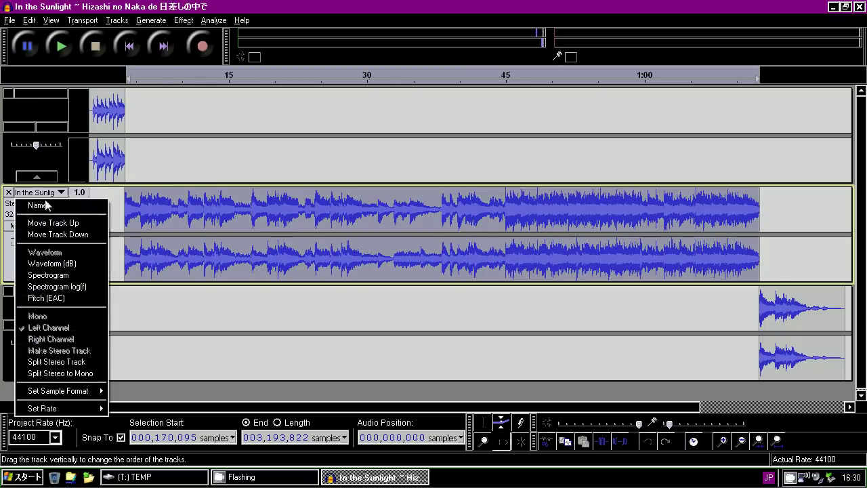
click(42, 205)
text(M)
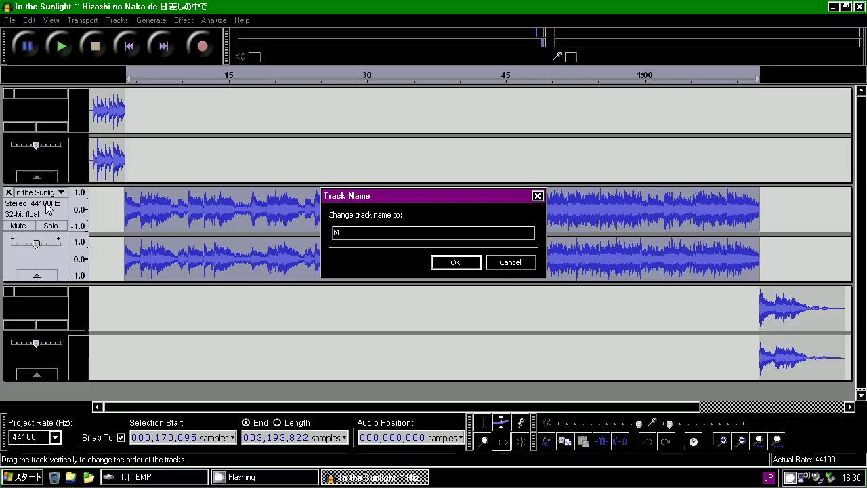
text(ain)
key(Return)
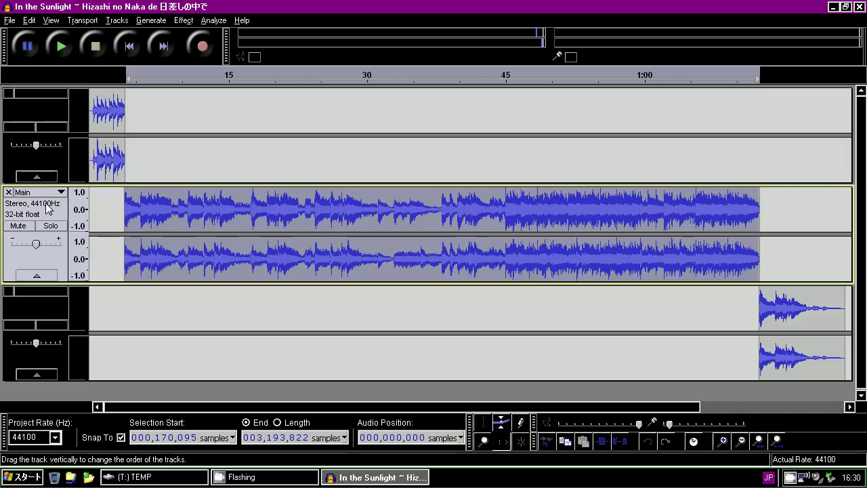
Rename the third track, which holds the ending clip, as Outro.
click(40, 296)
click(50, 86)
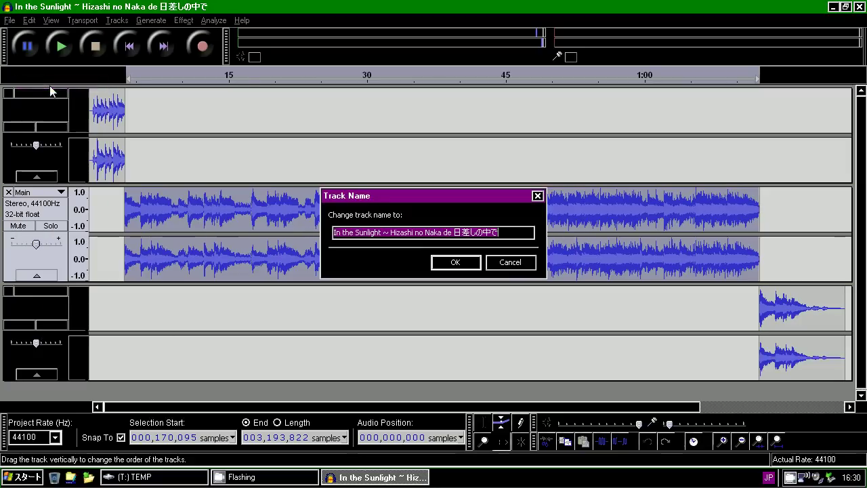
text(Outro)
key(Return)
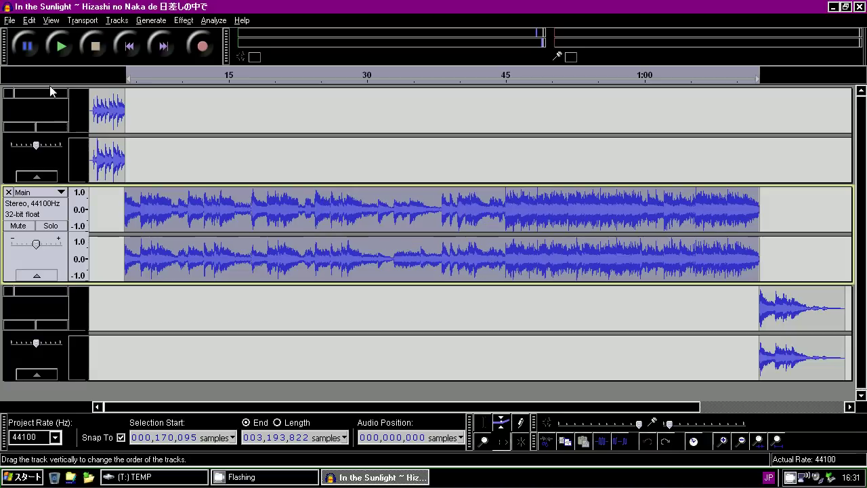
Switch to the Selection tool, return the cursor to the project start, and fit the tracks vertically.
click(501, 425)
click(145, 128)
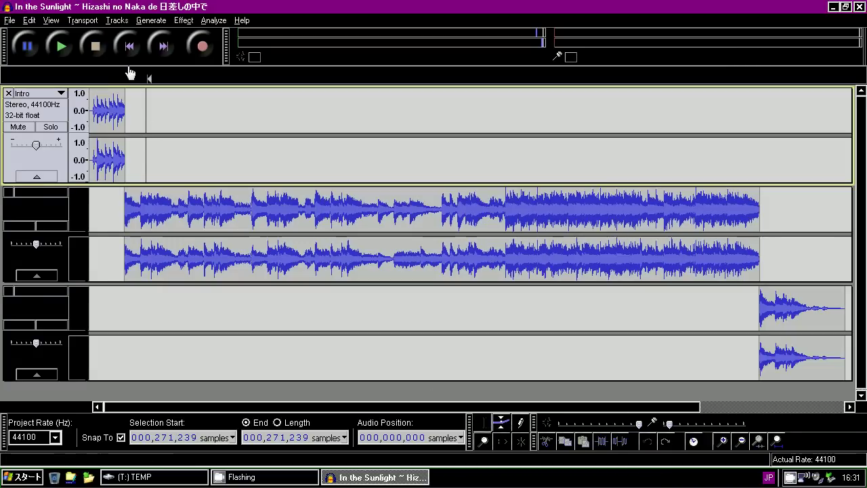
click(128, 46)
click(50, 20)
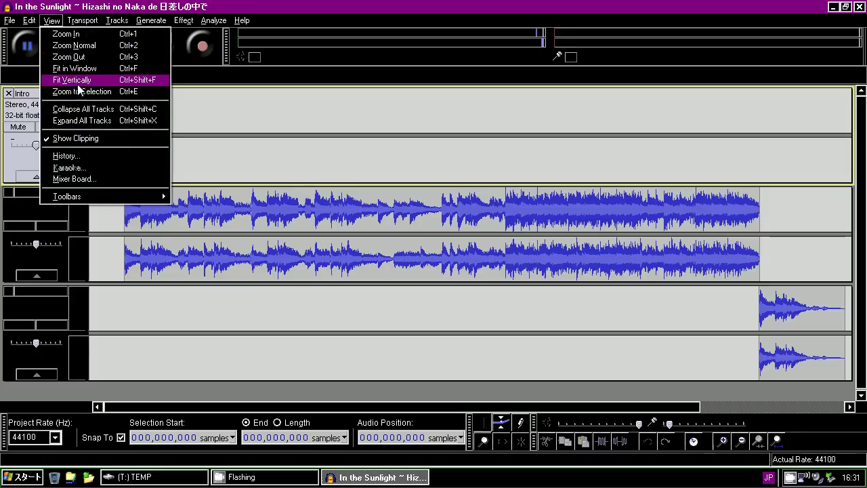
click(80, 80)
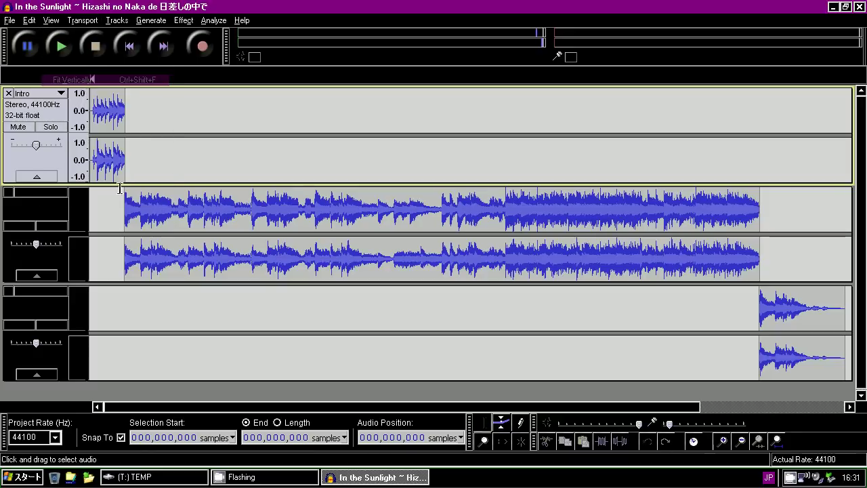
Save the project as In the Sunlight ~ Hizashi no Naka de 日差しの中で.aup on the T: drive and check the saved files there.
click(10, 21)
click(42, 94)
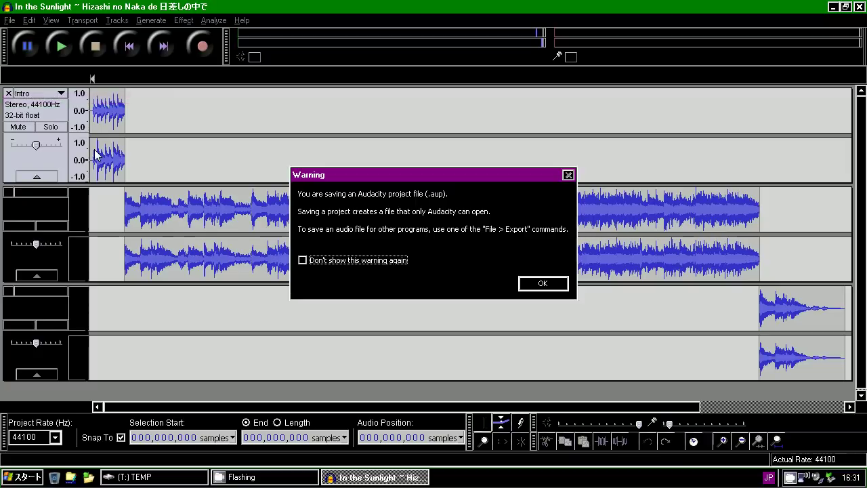
click(535, 284)
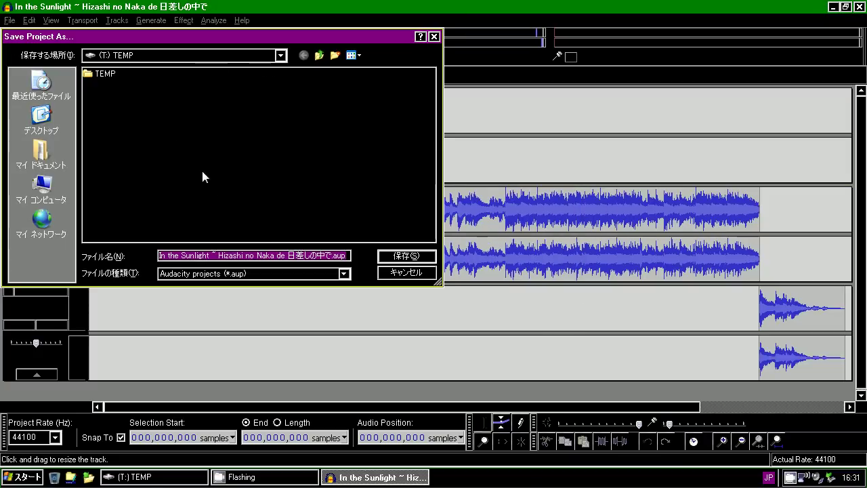
click(217, 254)
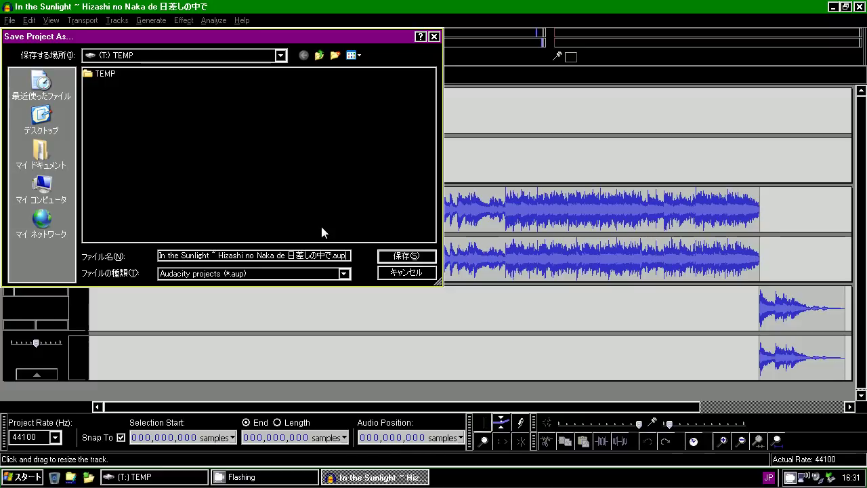
key(Return)
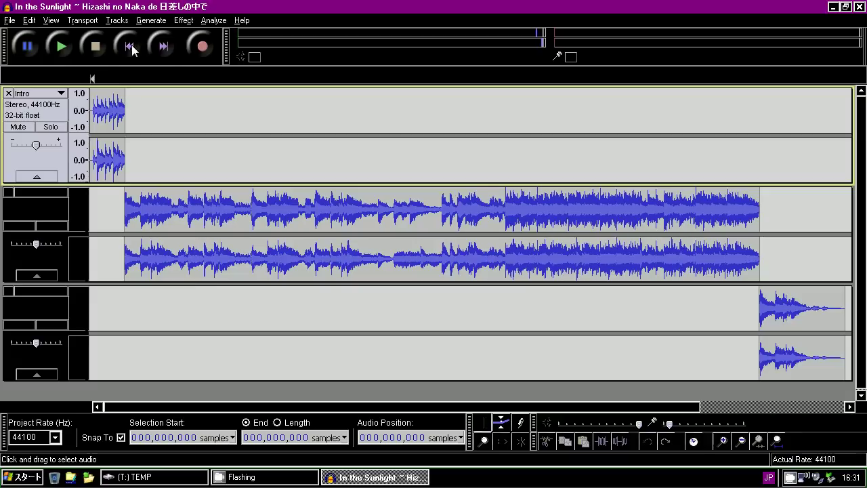
click(138, 477)
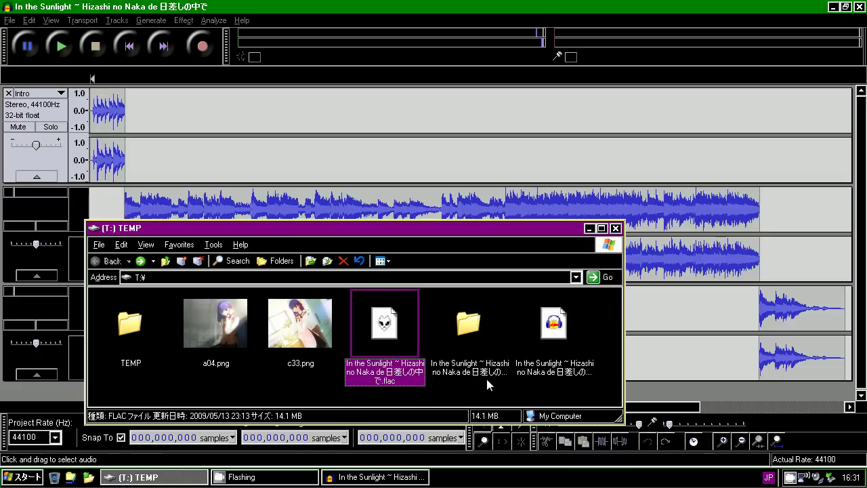
click(355, 113)
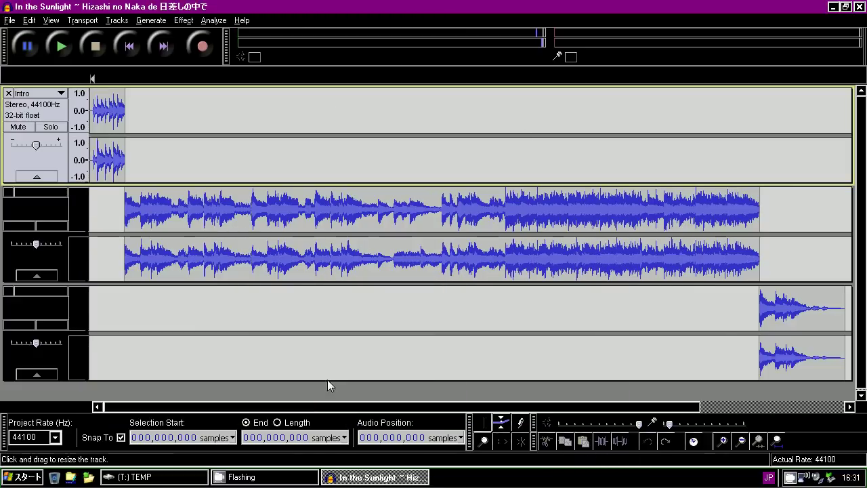
Select the entire clip on the Main track and copy it.
click(56, 204)
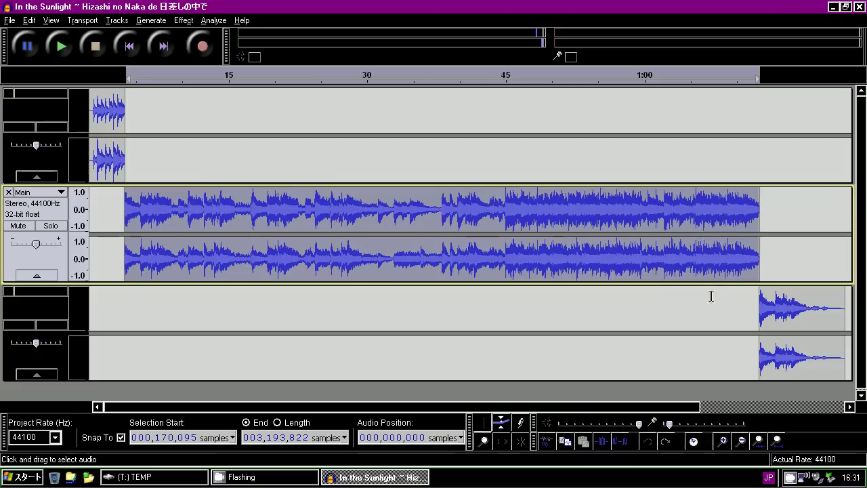
click(29, 20)
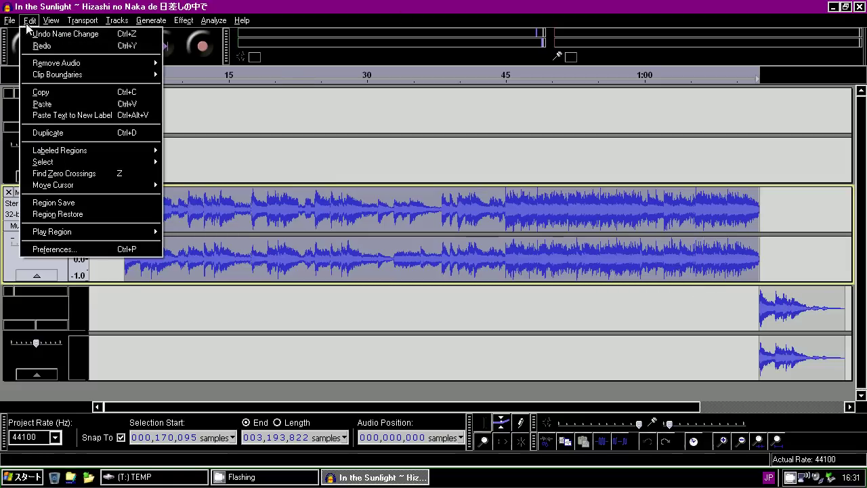
click(55, 97)
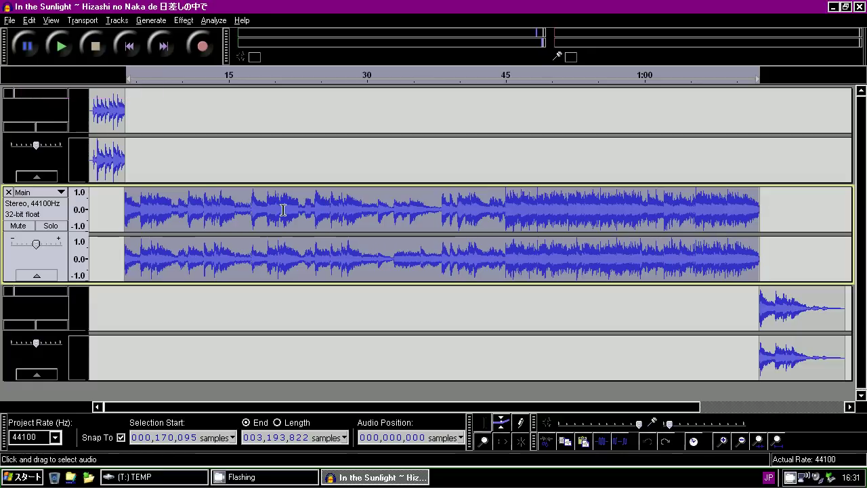
Place the cursor just past the Main clip's end and time-shift the Outro clip earlier to start at about 20 seconds.
click(711, 217)
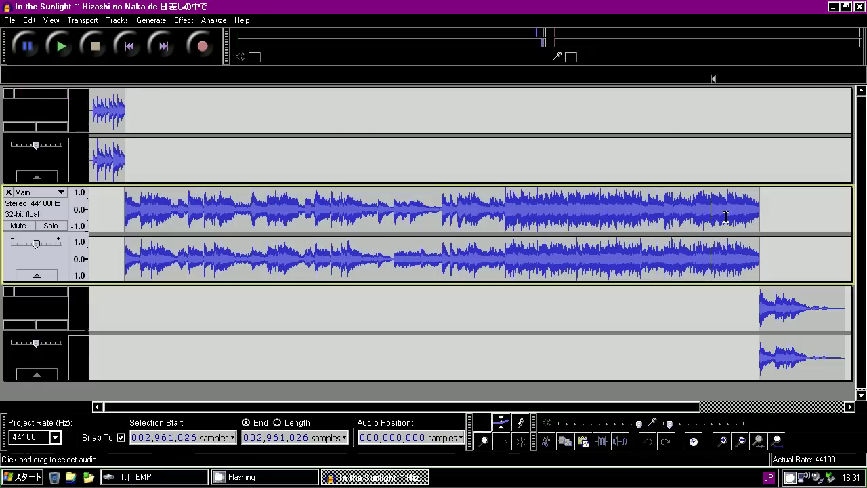
click(762, 217)
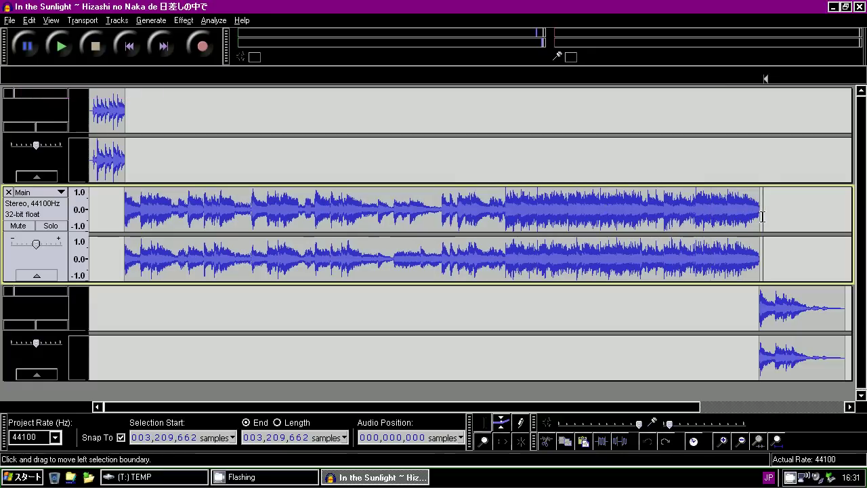
click(501, 441)
drag(777, 313, 323, 313)
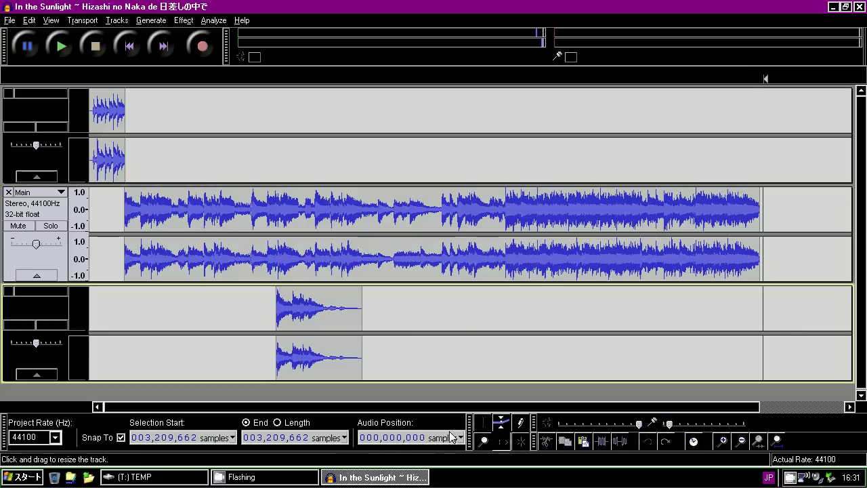
Place the cursor exactly at the end of the Main track's clip for pasting the copied audio.
click(31, 212)
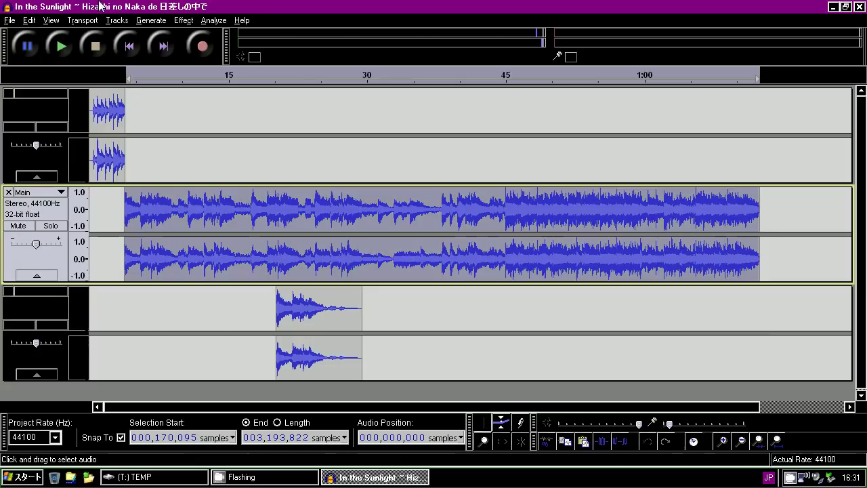
click(163, 47)
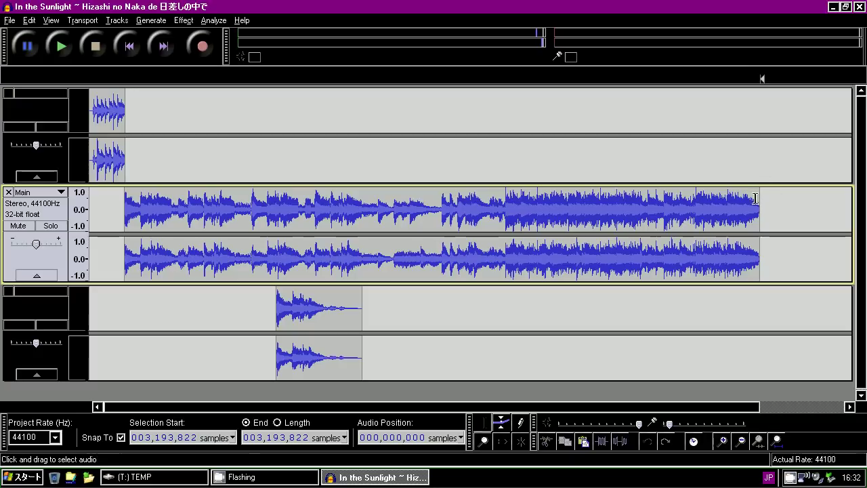
click(29, 20)
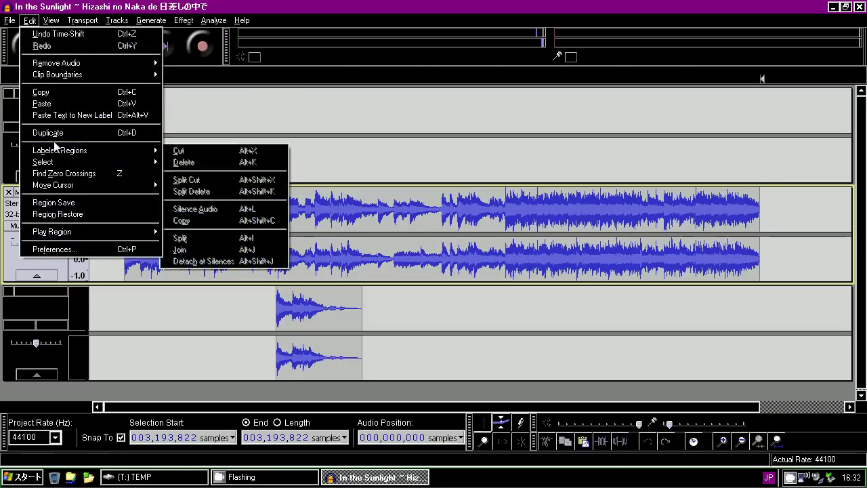
Paste the copied loop twice in succession at the end of the Main track and fit the whole project in view.
click(41, 108)
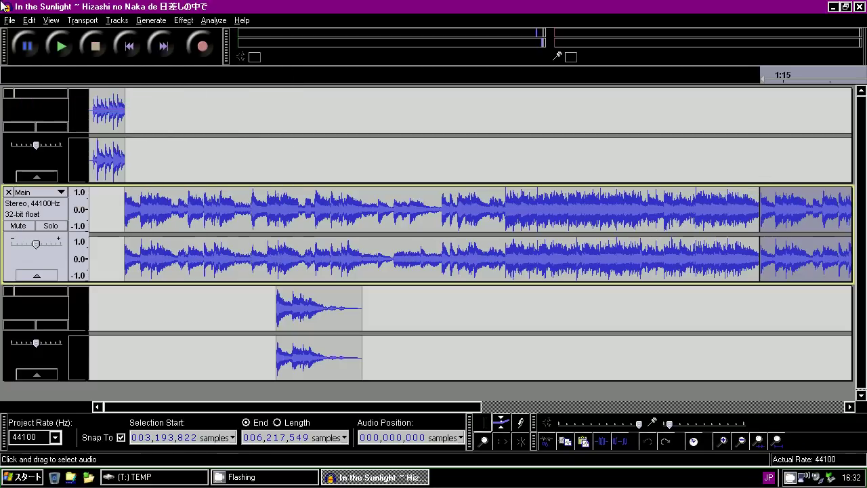
click(163, 46)
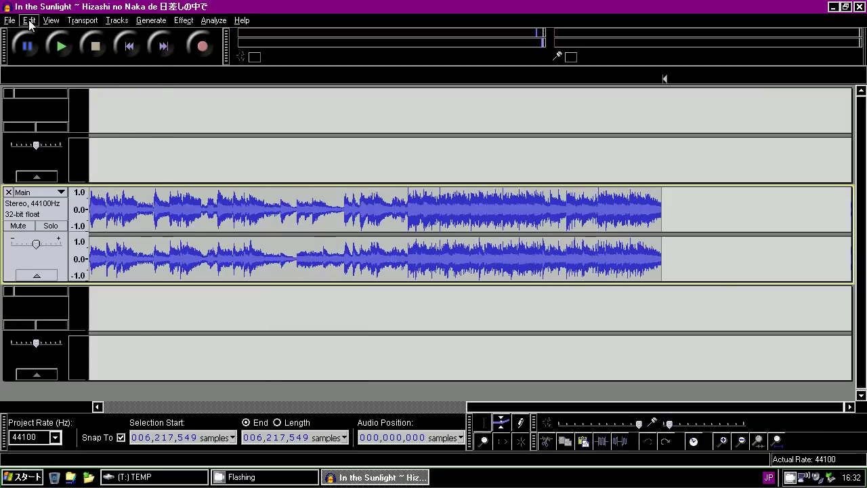
click(29, 20)
click(54, 107)
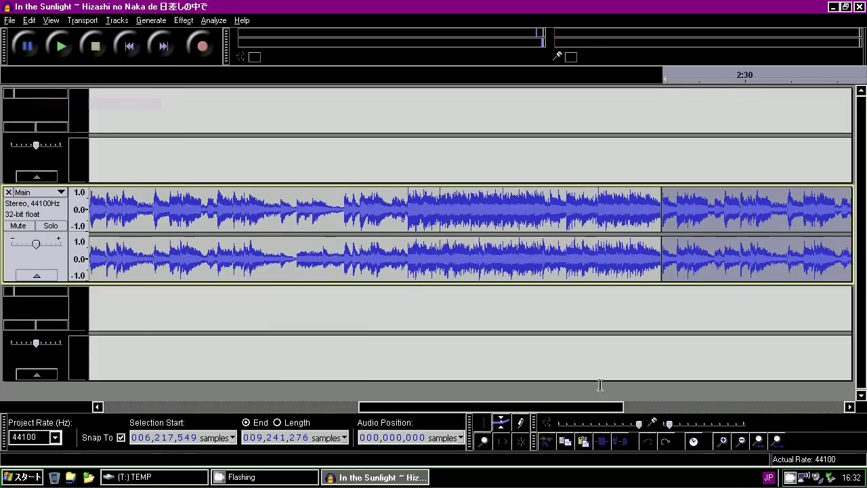
click(776, 440)
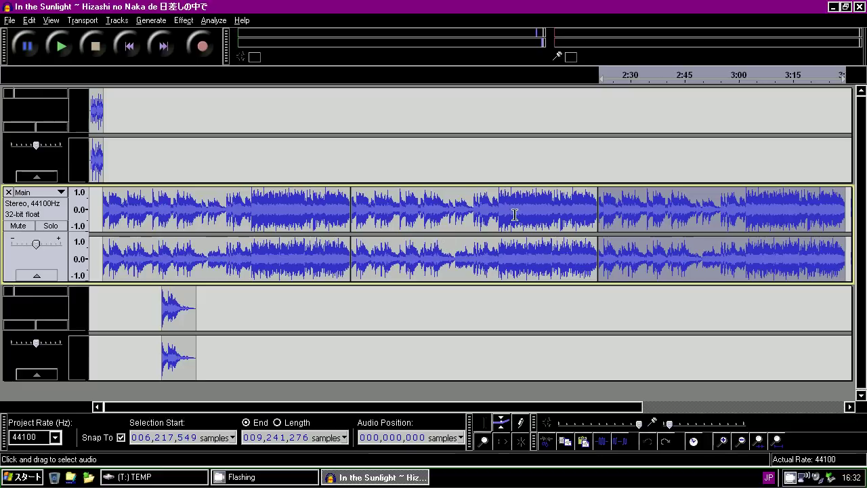
Play the Main track from just before the first loop seam to check the transition, and stop playback.
click(344, 213)
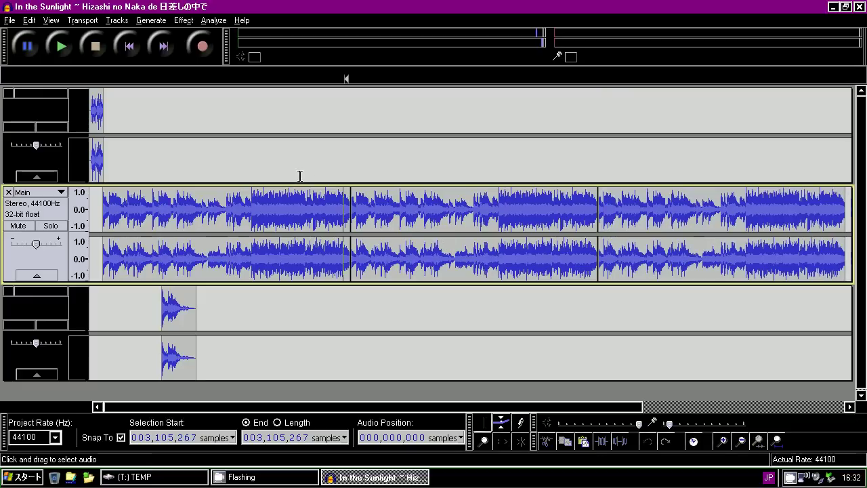
click(60, 46)
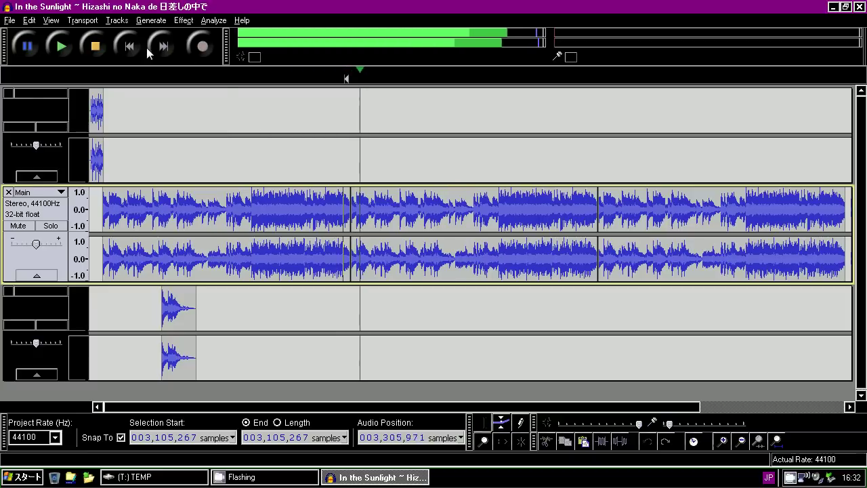
click(96, 46)
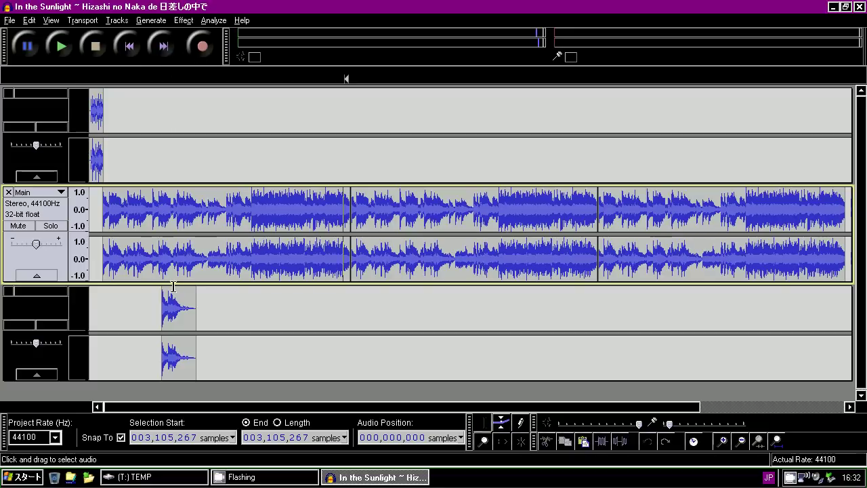
Paste eight more copies of the loop back to back at the end of the Main track.
click(163, 47)
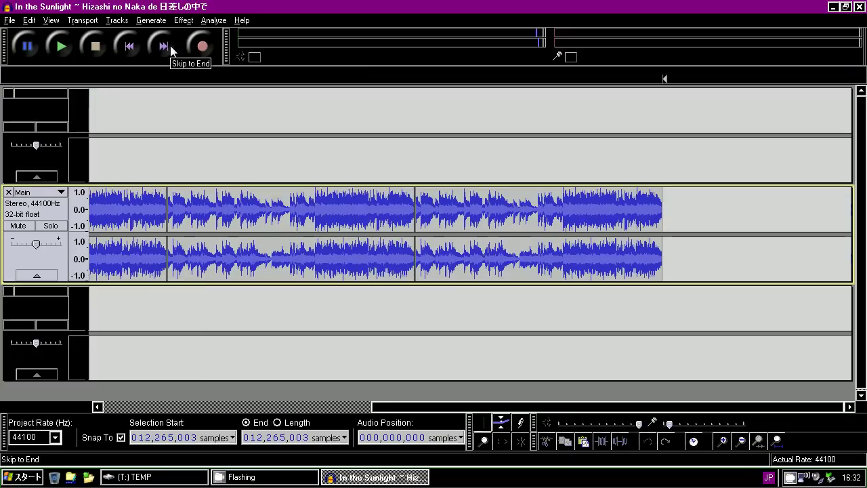
shift+click(163, 46)
click(163, 47)
key(ctrl+v)
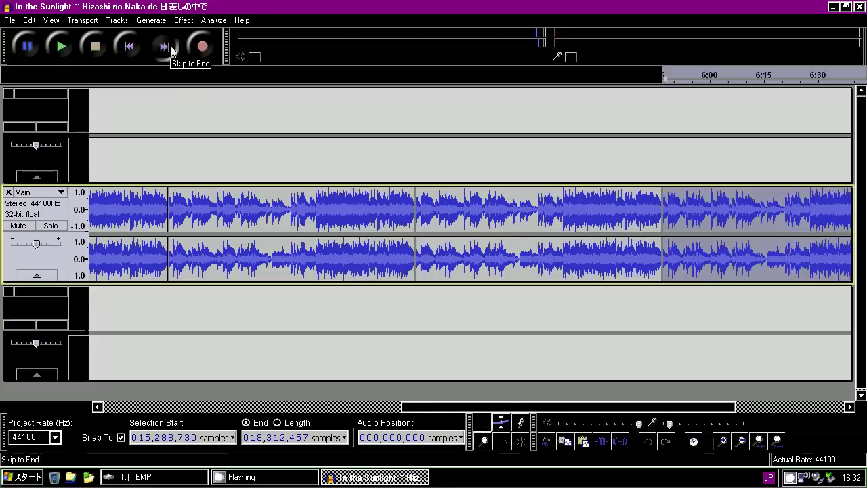
click(170, 47)
key(ctrl+v)
click(170, 47)
key(ctrl+v)
click(170, 47)
key(ctrl+v)
click(169, 47)
click(170, 47)
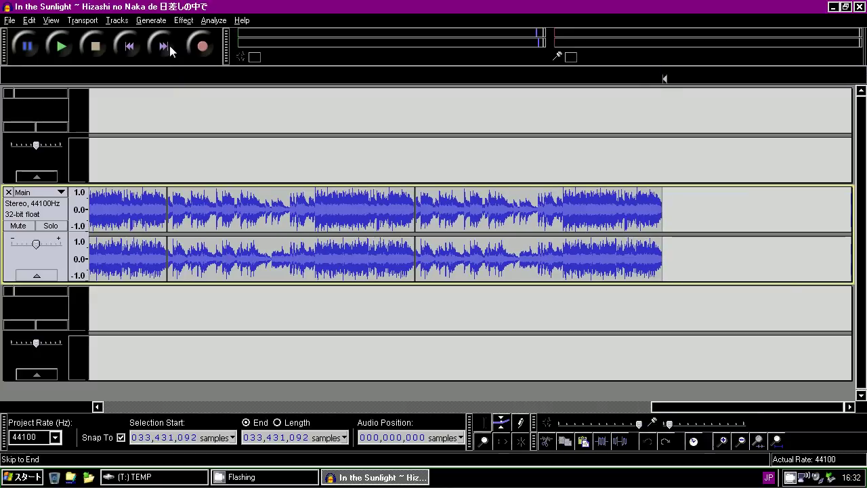
drag(728, 197, 311, 206)
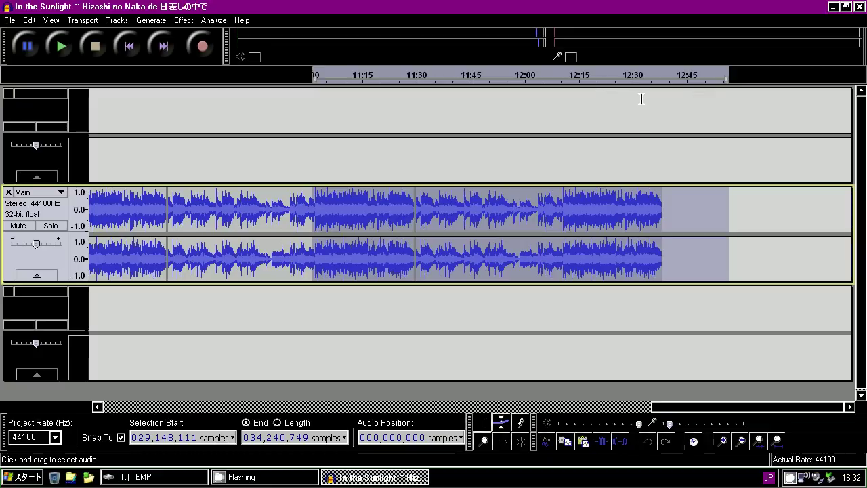
Extend the Main track with another six consecutive copies of the loop.
click(168, 49)
click(169, 49)
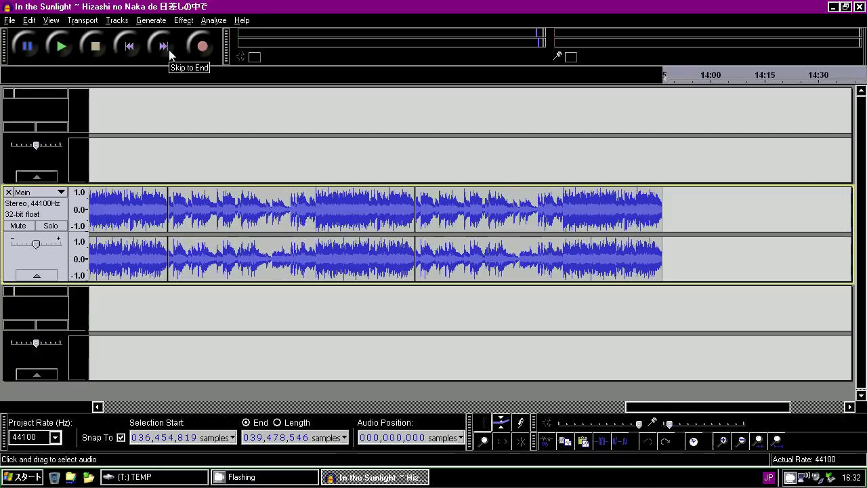
click(168, 49)
click(169, 50)
click(168, 50)
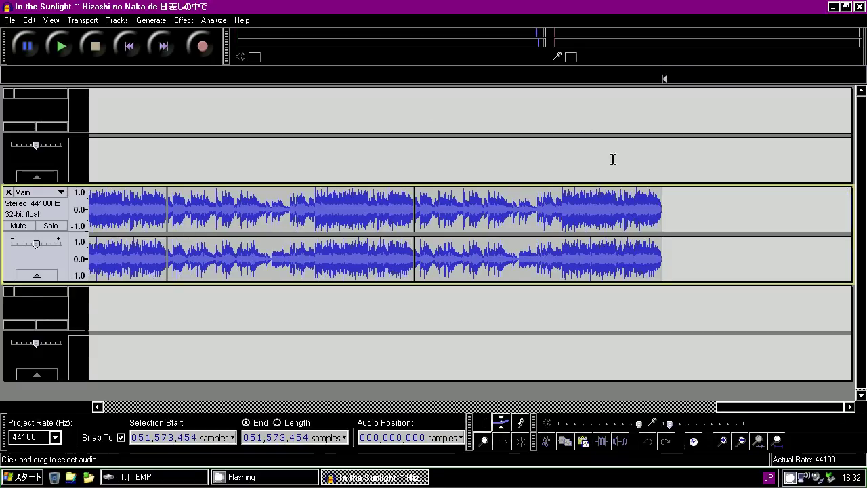
drag(771, 215, 588, 210)
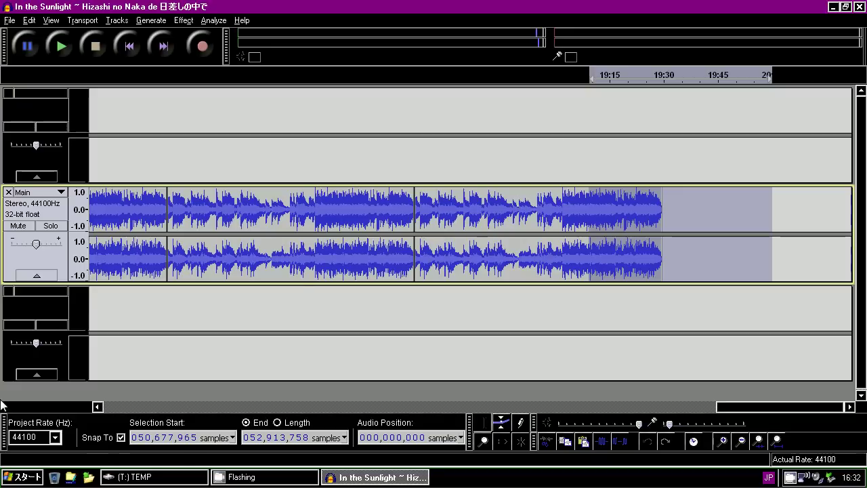
Append one more loop copy at the end of the Main track and fit the whole project in view.
click(25, 310)
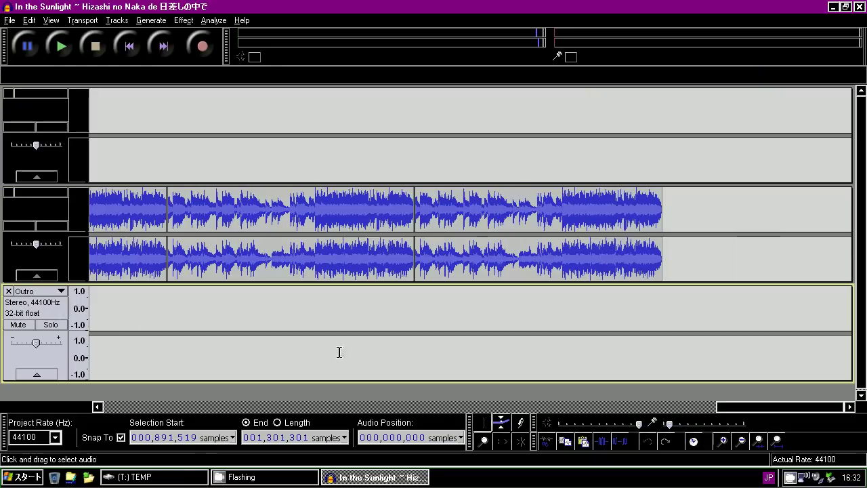
click(230, 201)
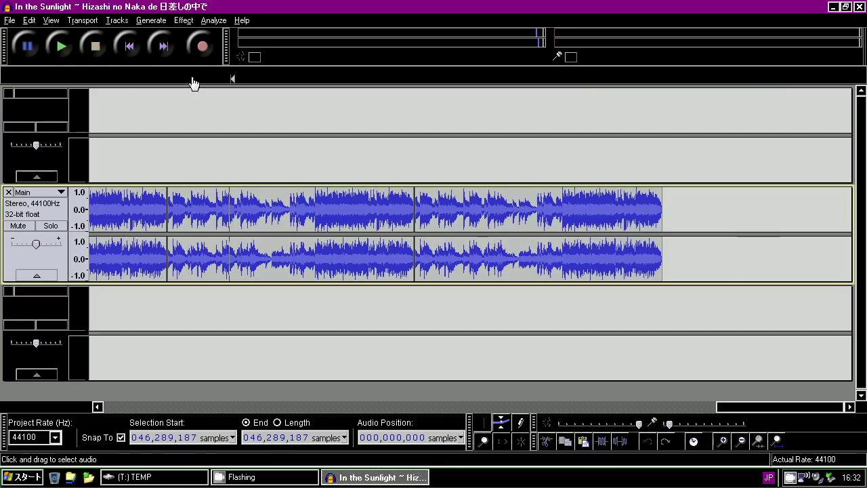
click(157, 39)
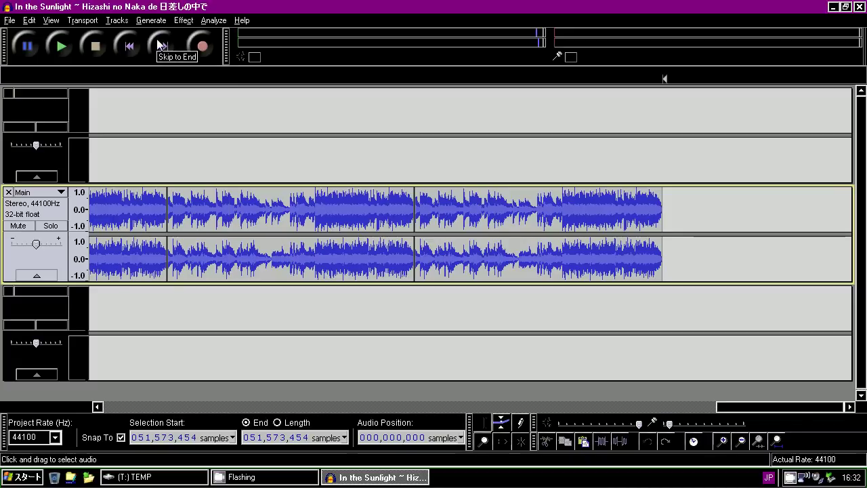
key(ctrl+v)
click(153, 49)
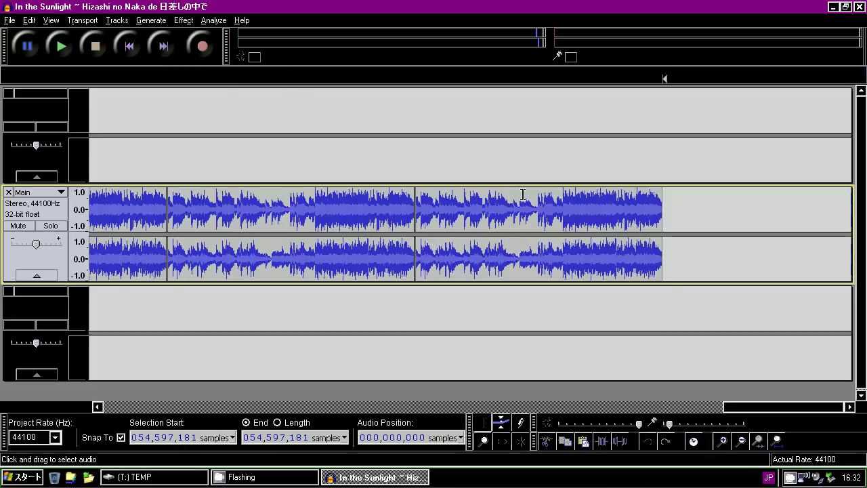
drag(694, 201, 516, 202)
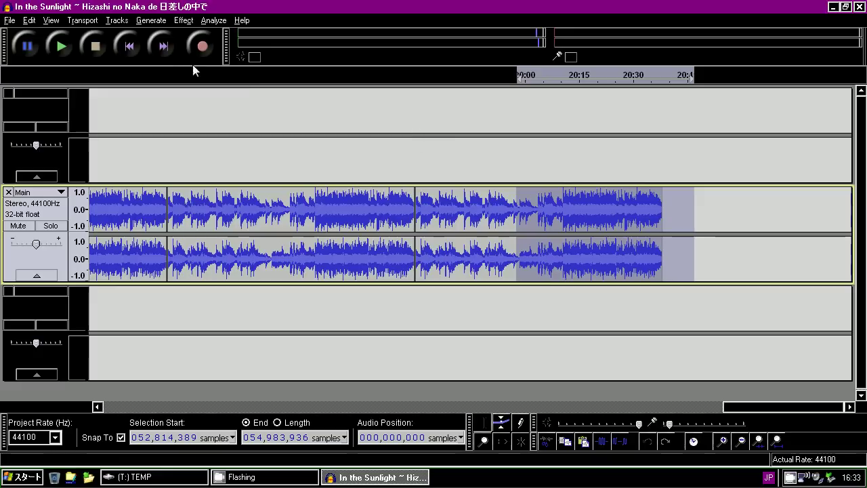
click(162, 46)
click(776, 441)
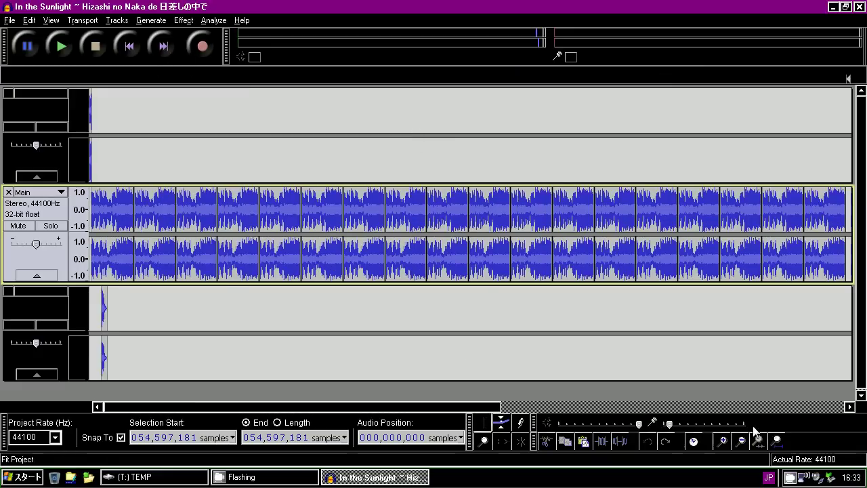
Cut the Outro clip and paste it back on the Outro track at the end of the Main loops, at 054,597,181 samples.
click(60, 312)
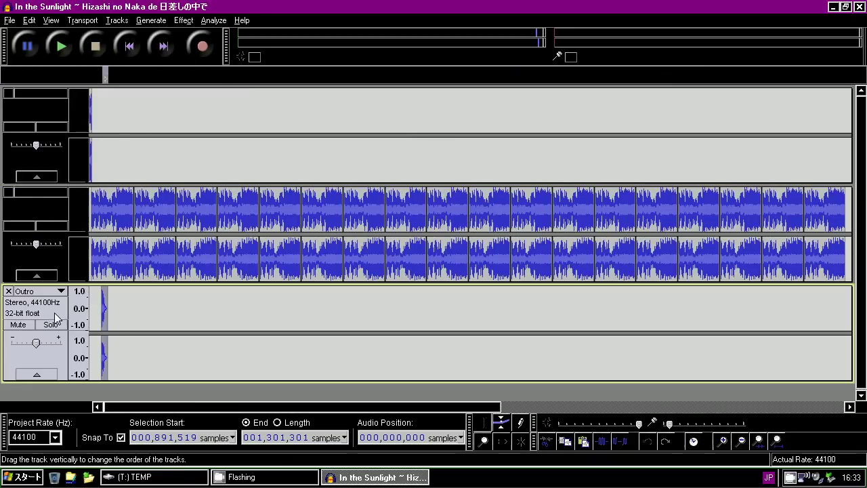
click(29, 21)
mouse_move(57, 76)
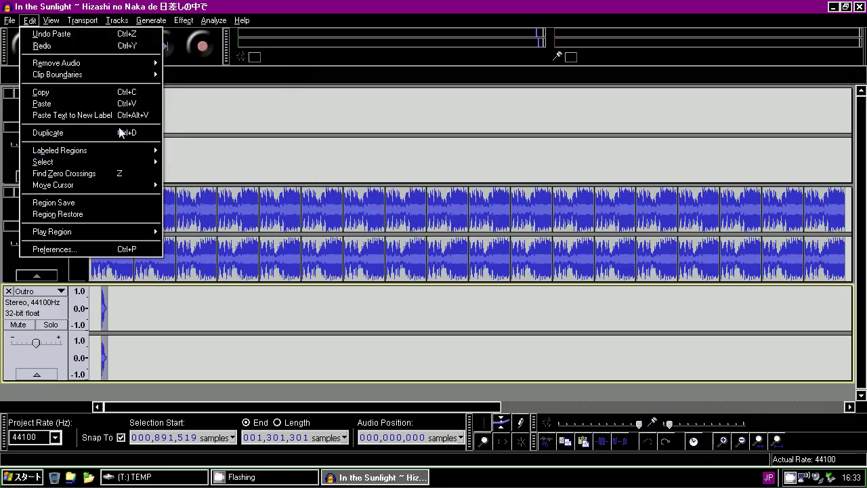
mouse_move(111, 64)
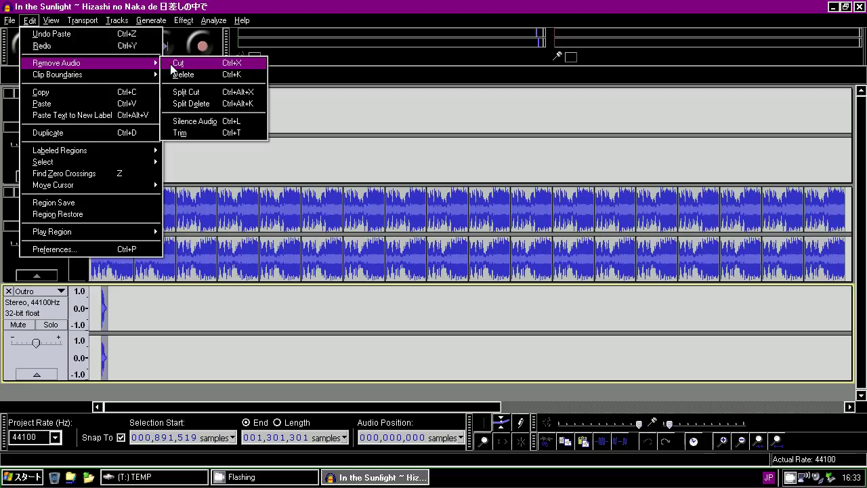
click(171, 64)
click(163, 45)
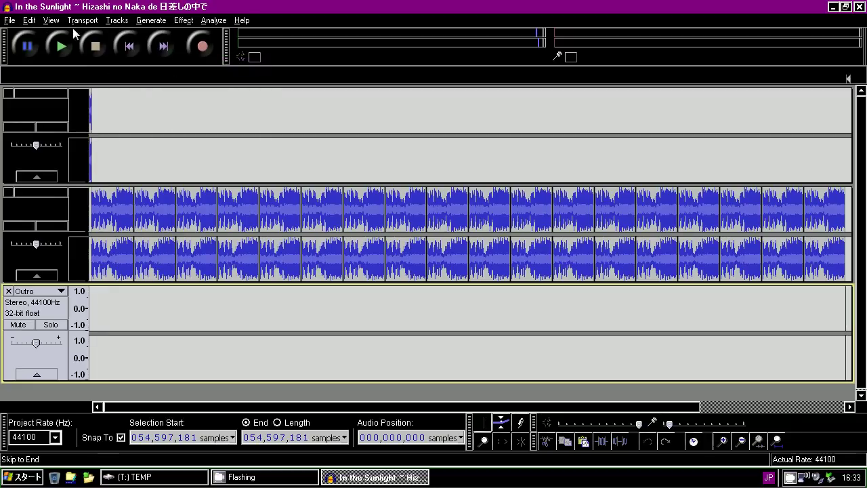
click(31, 21)
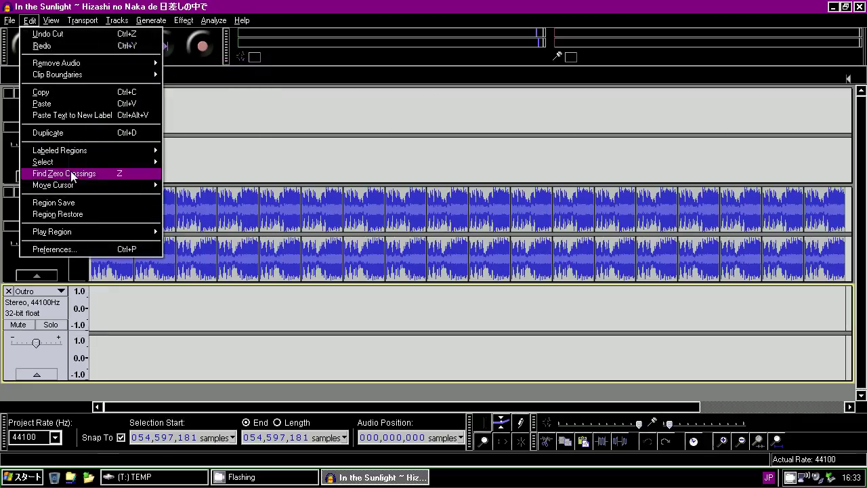
click(67, 111)
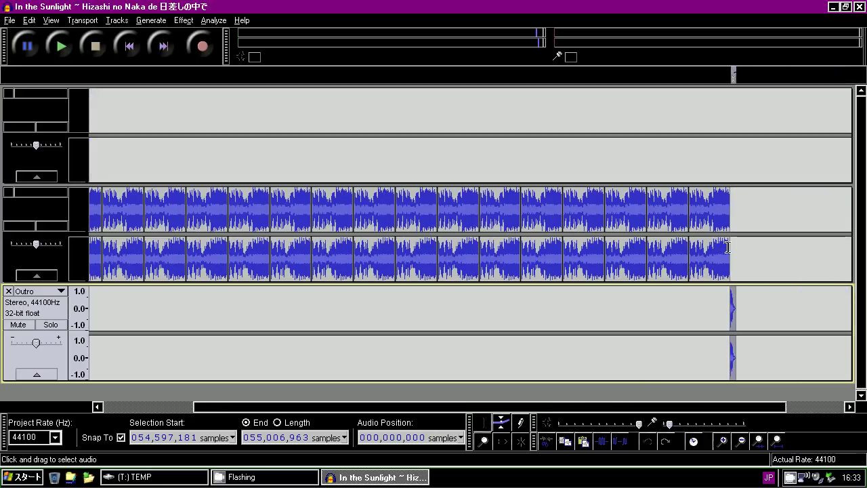
Examine up close how the end of the last Main loop lines up with the start of the Outro clip.
click(722, 440)
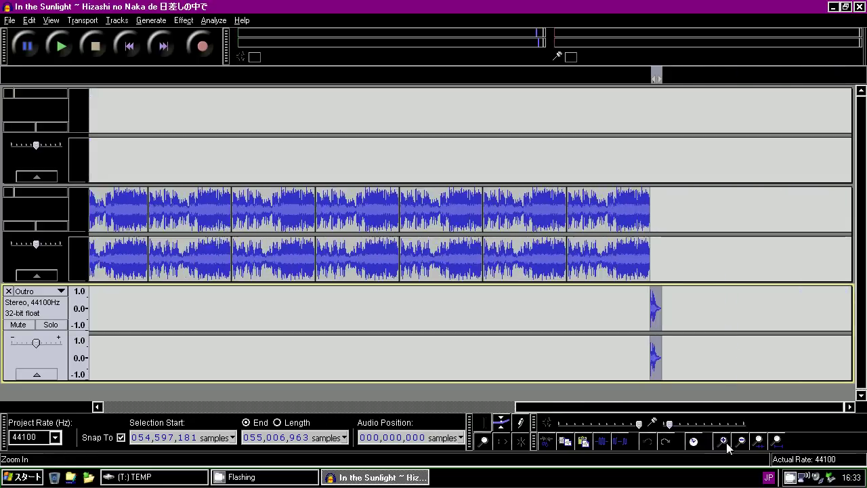
click(721, 440)
click(721, 441)
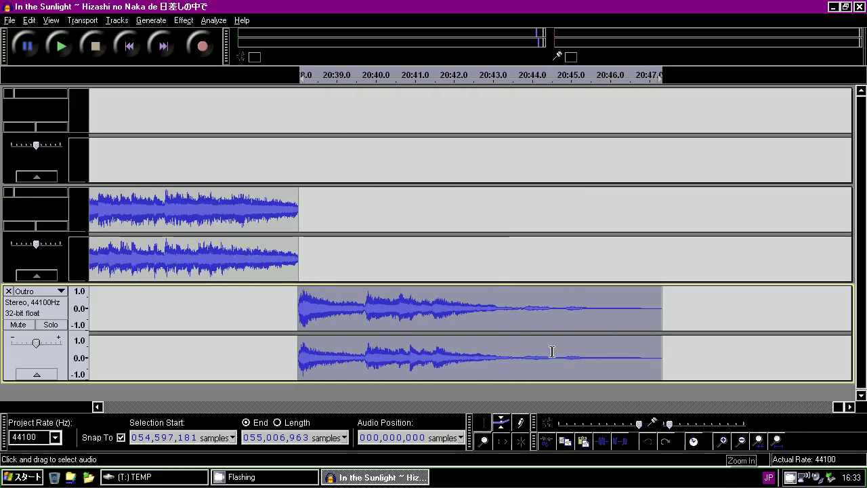
click(299, 256)
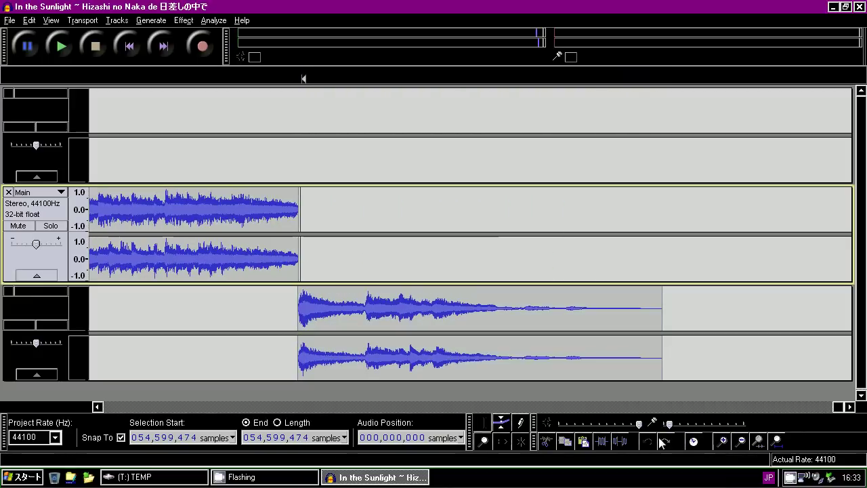
click(719, 442)
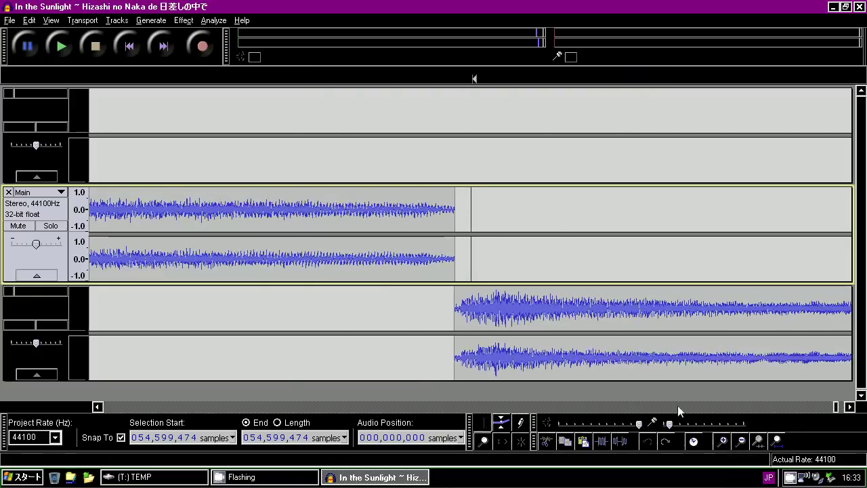
click(453, 261)
click(447, 261)
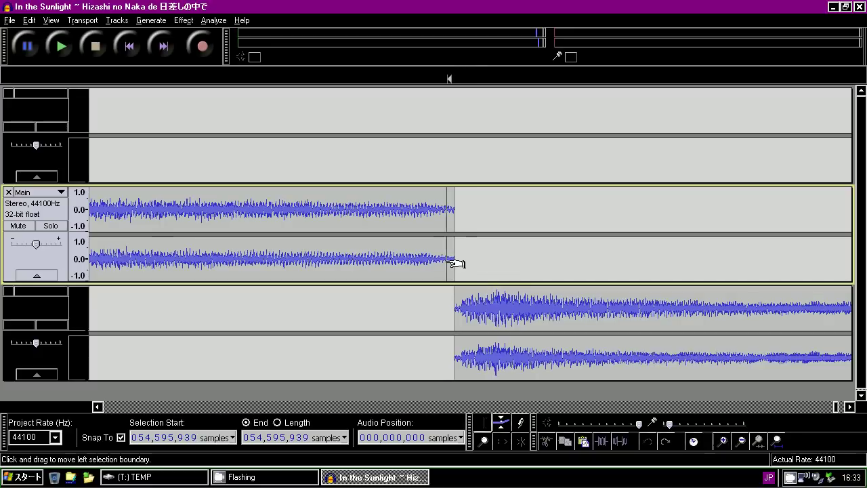
Examine the junction between the Intro clip and the first Main loop, placing the cursor at the Intro's end, 000,170,095 samples.
click(776, 440)
click(114, 162)
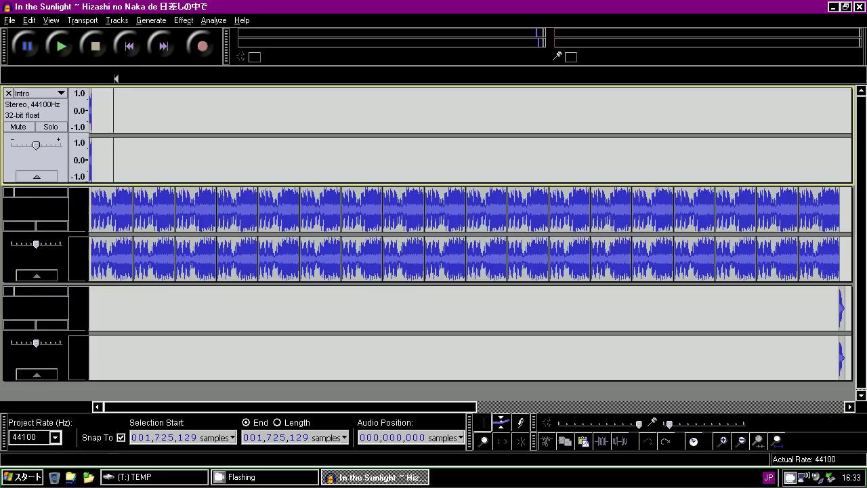
click(721, 440)
click(721, 440)
click(721, 441)
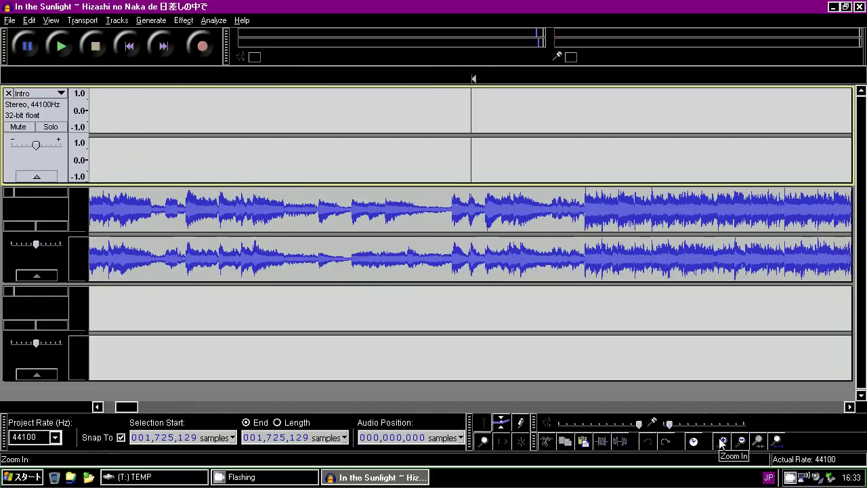
drag(135, 410, 109, 408)
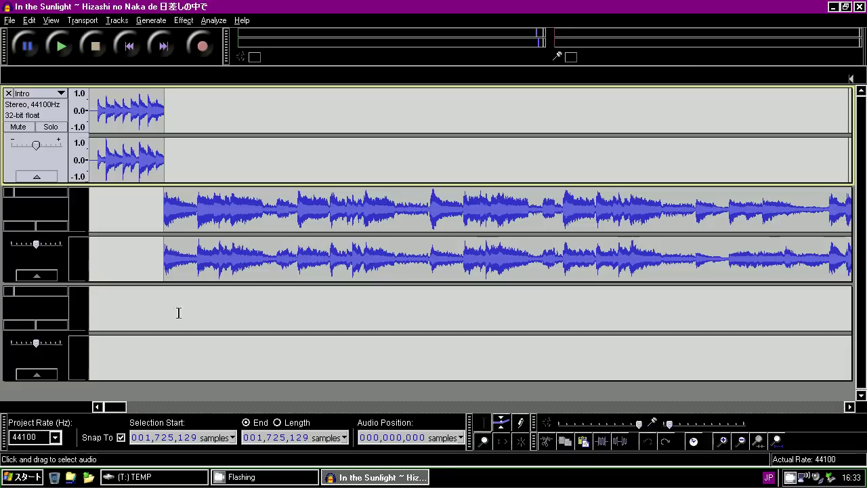
click(164, 172)
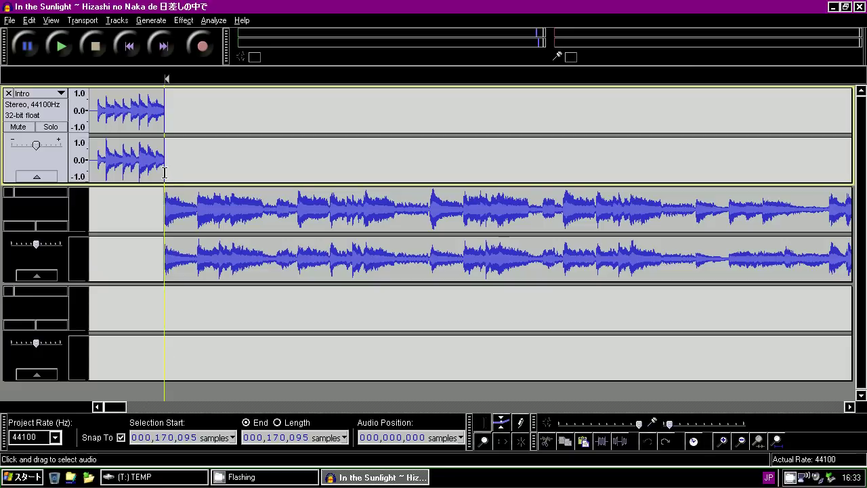
Recheck the boundary where the Intro clip meets the first Main loop and fit the whole project in view.
click(153, 166)
click(164, 166)
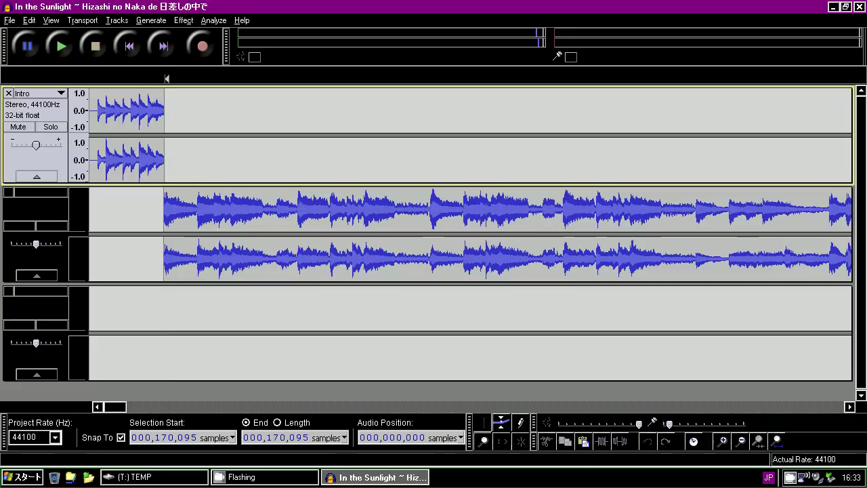
click(776, 440)
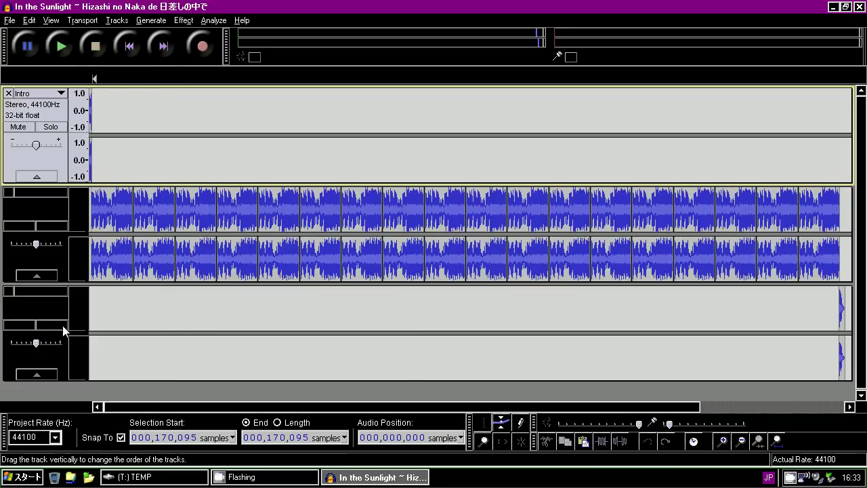
Play the Main track across one of the last loop junctions, starting just before it at 048,451,474 samples, and stop playback.
click(753, 264)
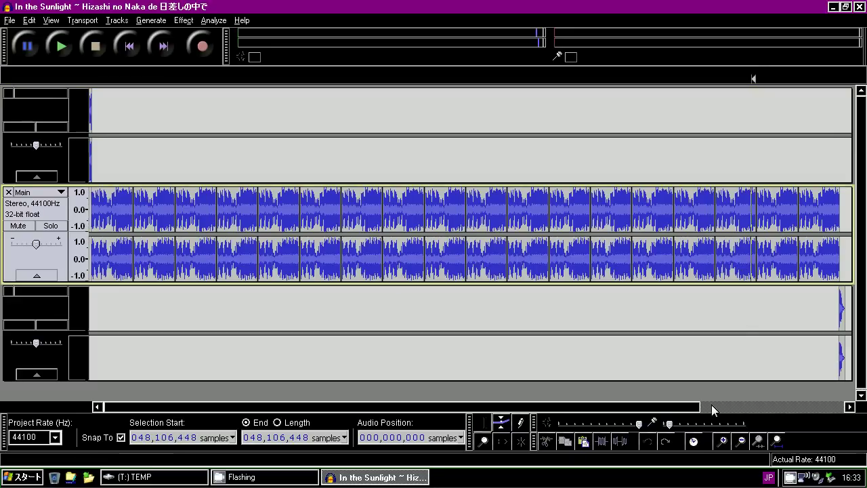
click(722, 441)
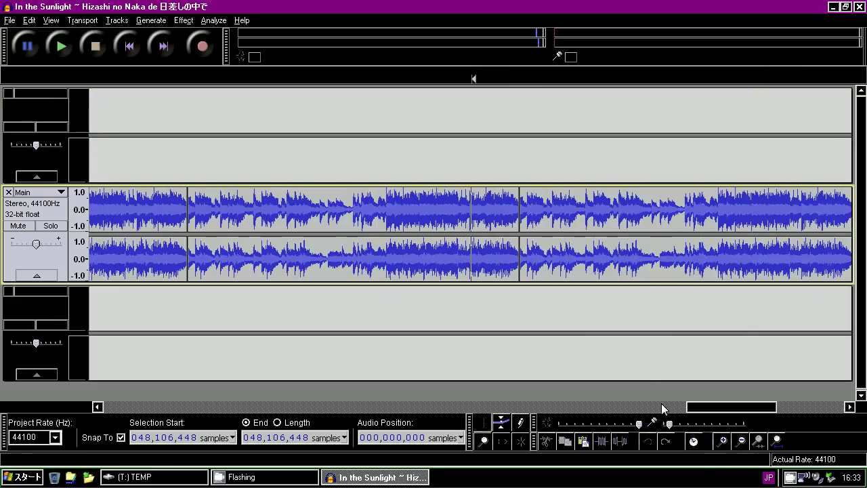
click(508, 261)
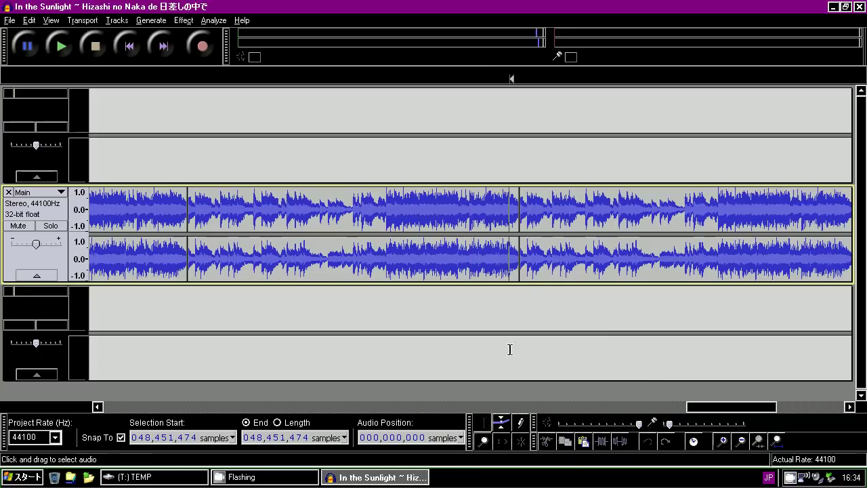
key(space)
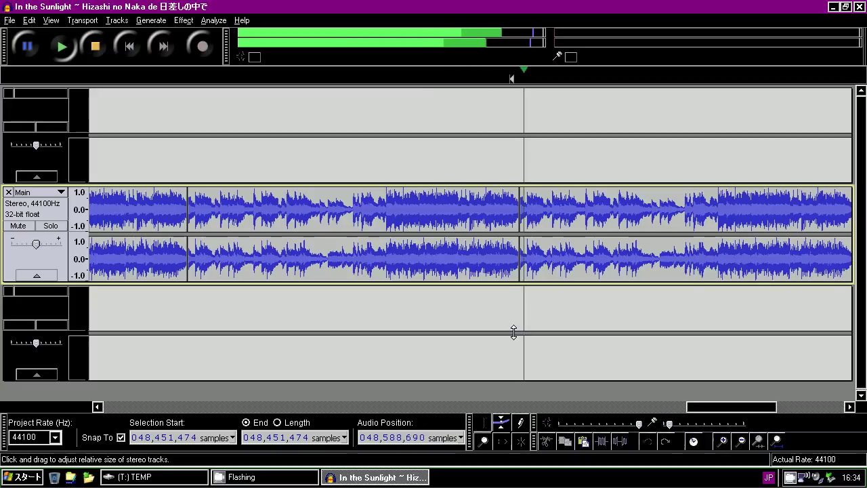
click(97, 47)
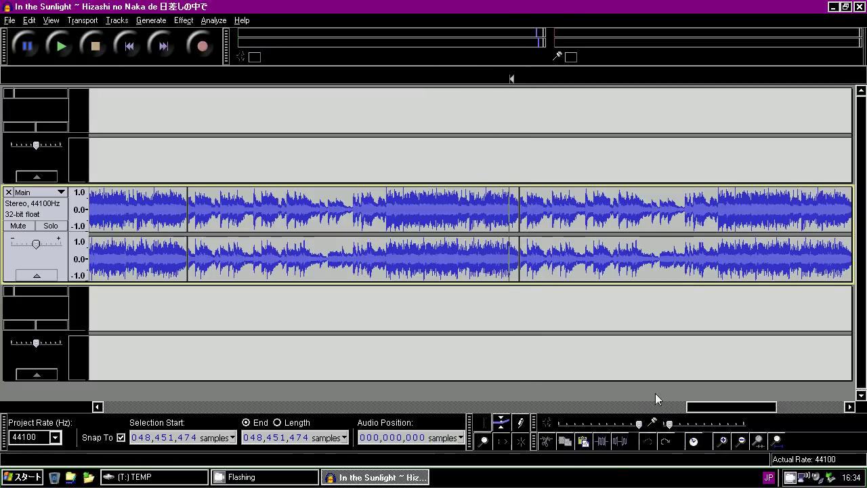
Play the transition from the last Main loop into the Outro clip, starting at 054,520,230 samples, and stop playback.
click(806, 406)
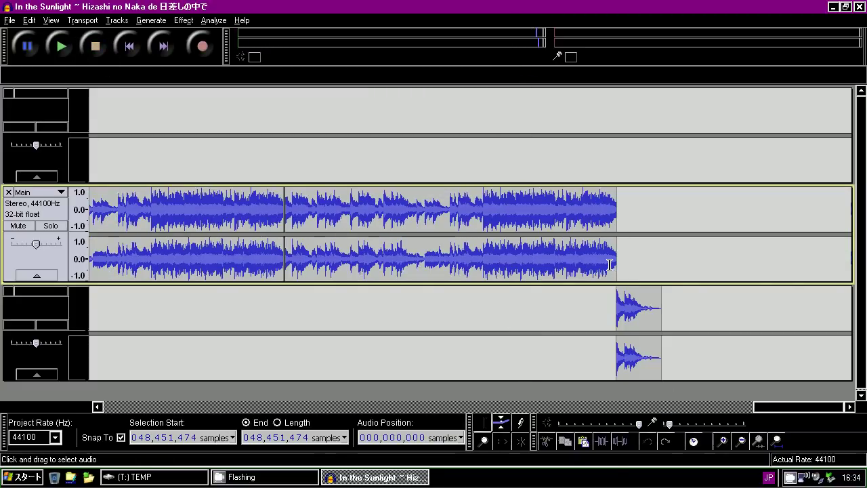
click(611, 294)
key(space)
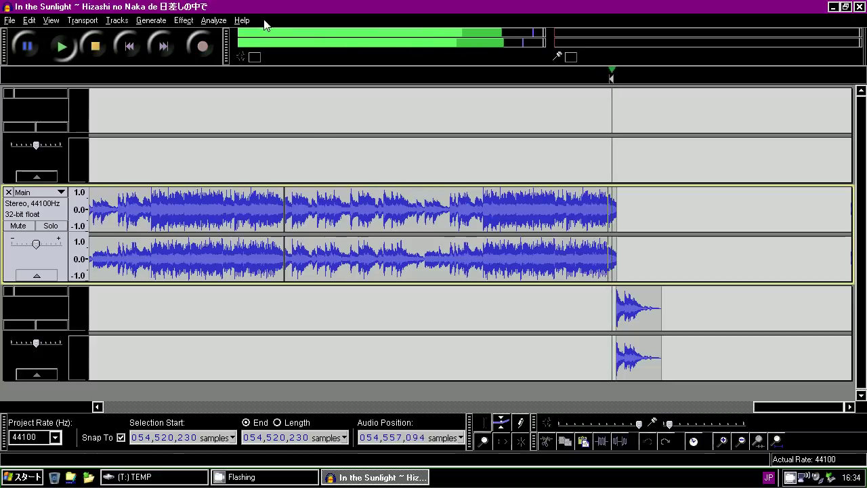
click(104, 47)
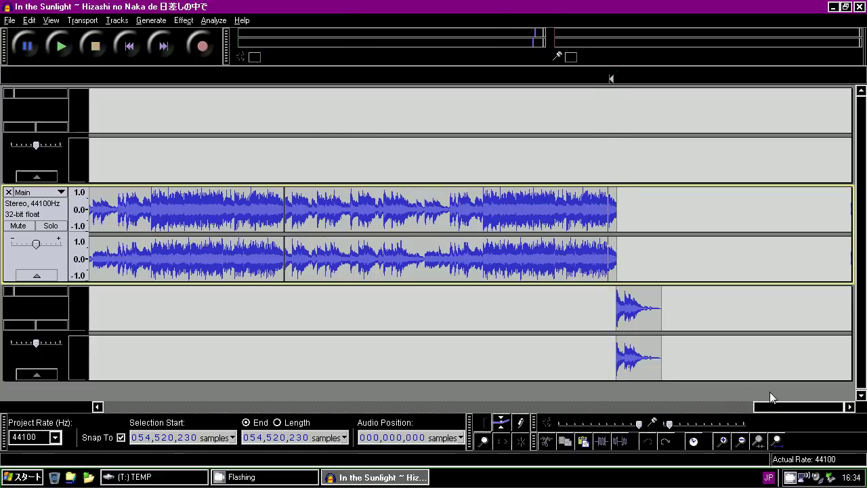
Fit the whole project in view and return the cursor to the start at 000,000,000 samples.
click(776, 441)
click(179, 97)
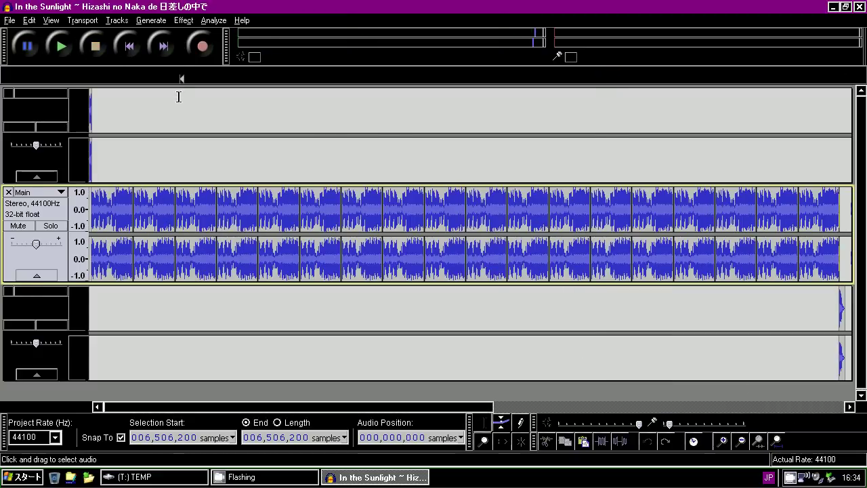
click(134, 48)
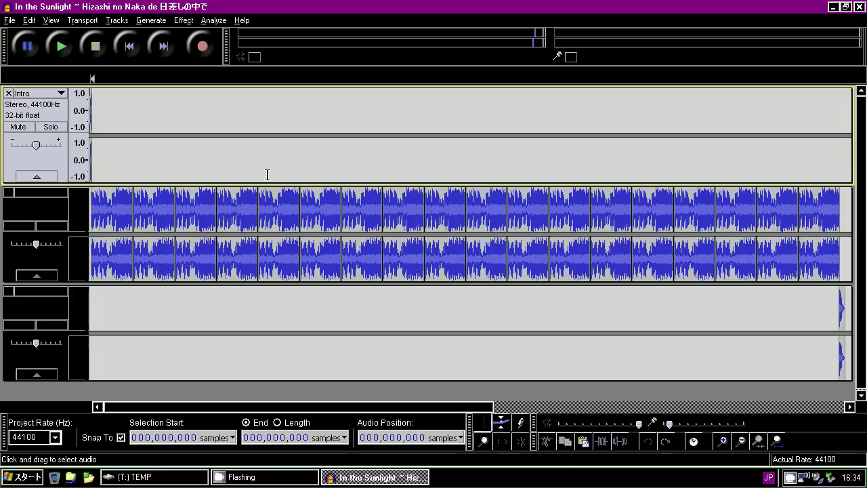
click(10, 20)
click(31, 177)
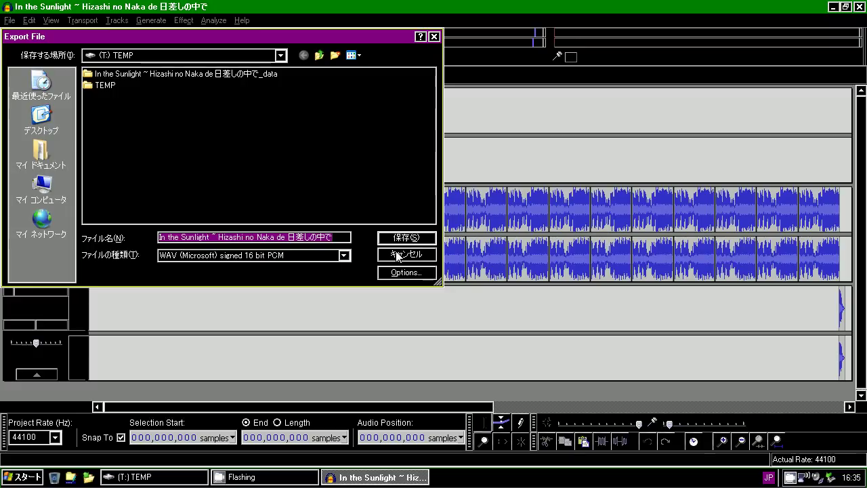
click(397, 256)
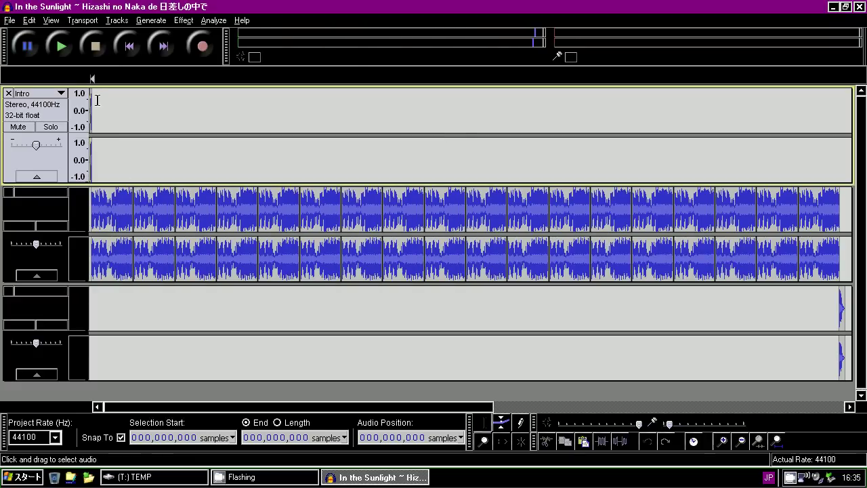
Check the high-quality conversion dither setting in the Quality preferences and close them.
click(9, 20)
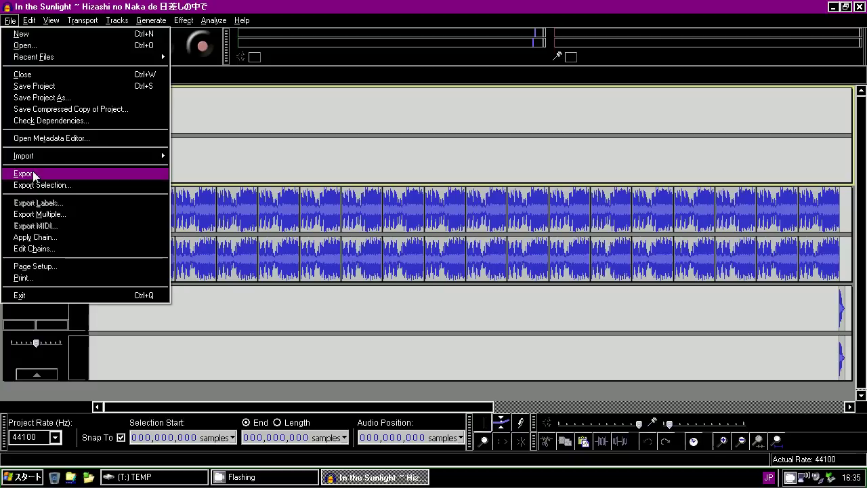
mouse_move(29, 20)
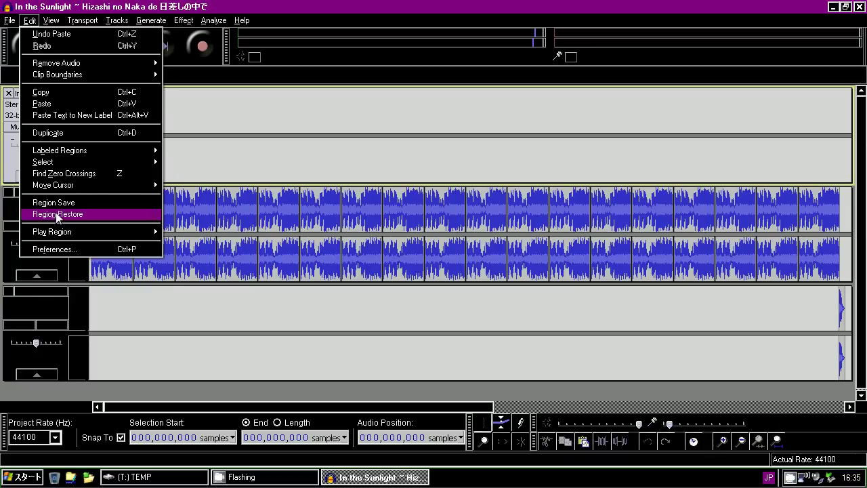
click(60, 248)
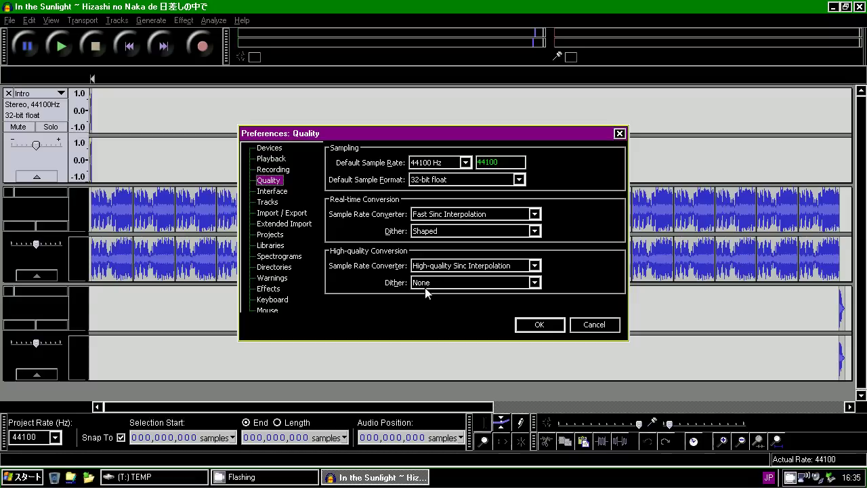
click(538, 324)
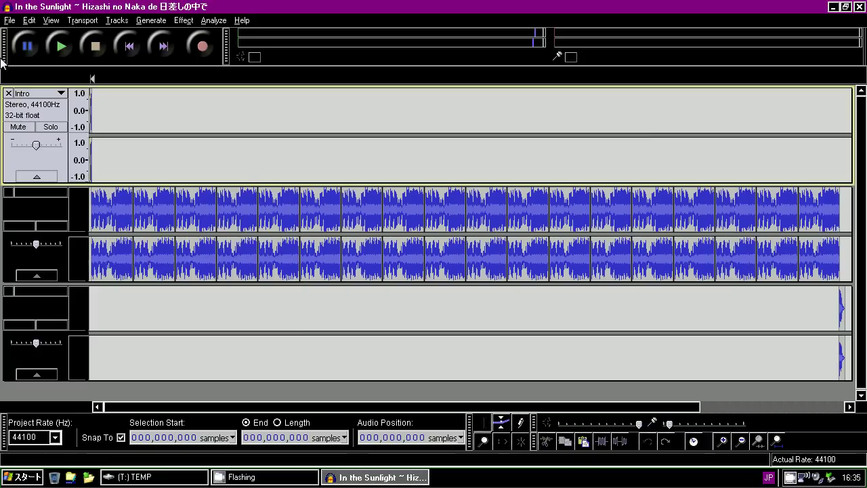
Set up an export of the whole project as FLAC with level 8 (best).
click(10, 20)
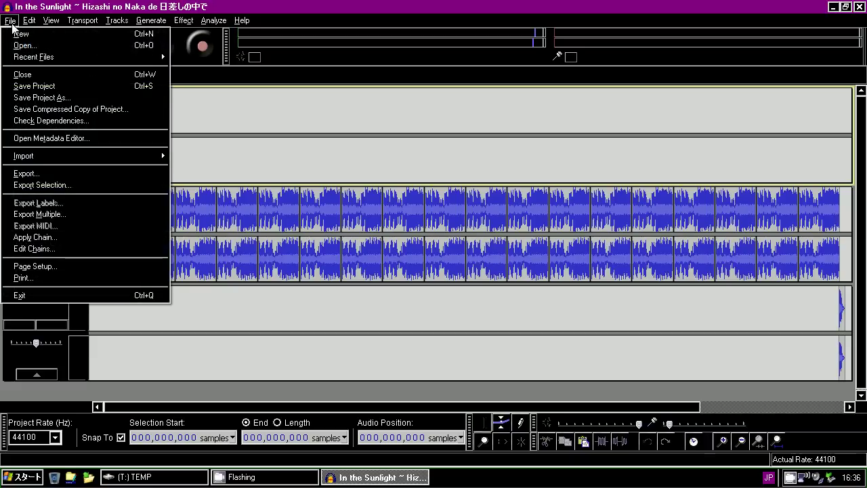
click(34, 174)
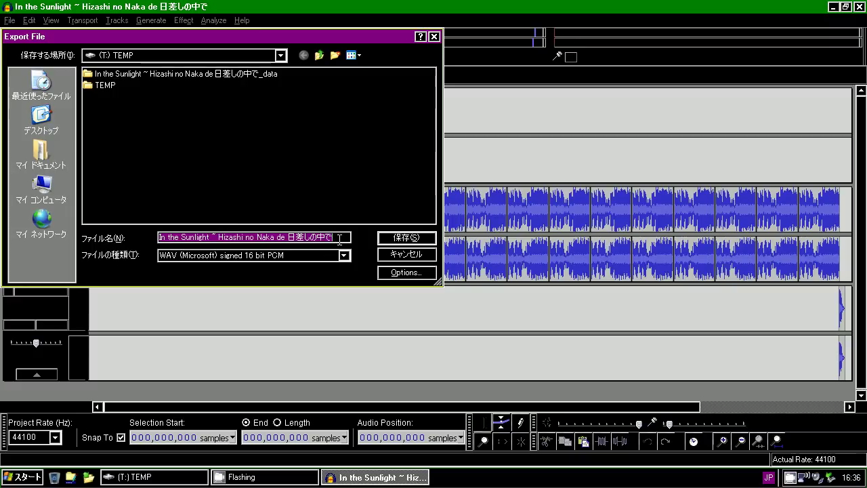
click(318, 256)
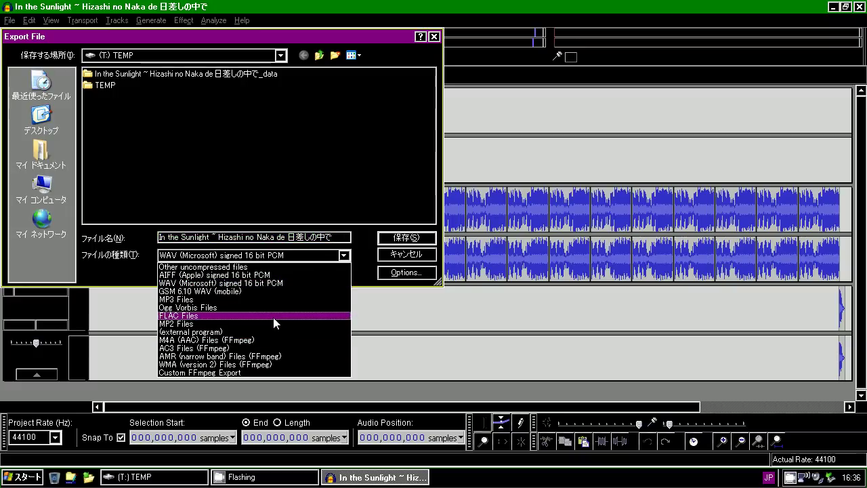
click(273, 317)
click(394, 274)
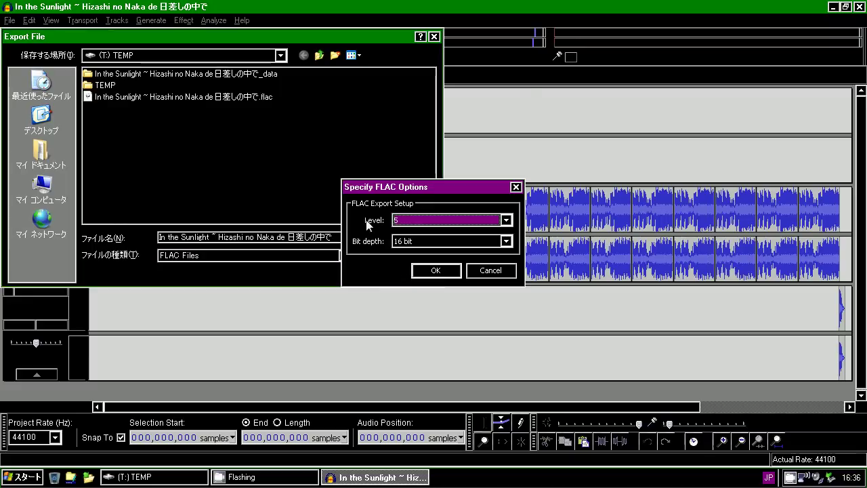
click(407, 225)
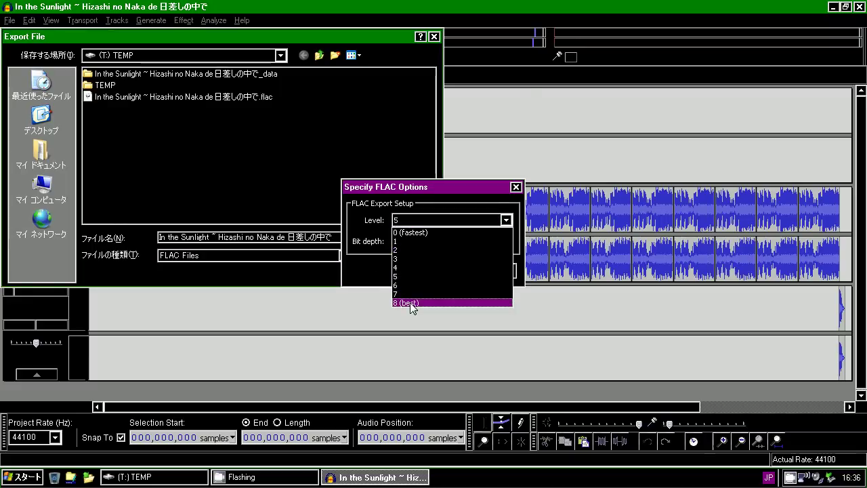
click(410, 302)
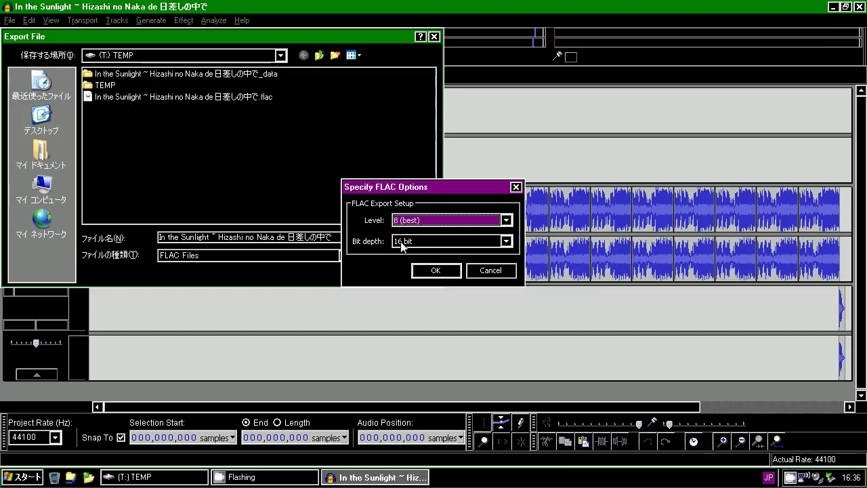
click(435, 270)
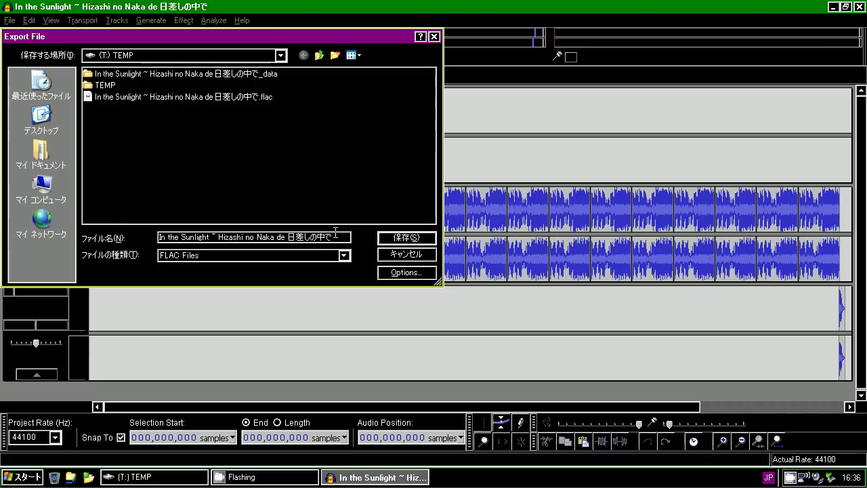
Name the export file "In the Sunlight.flac" and save it in the TEMP folder.
drag(335, 233, 200, 232)
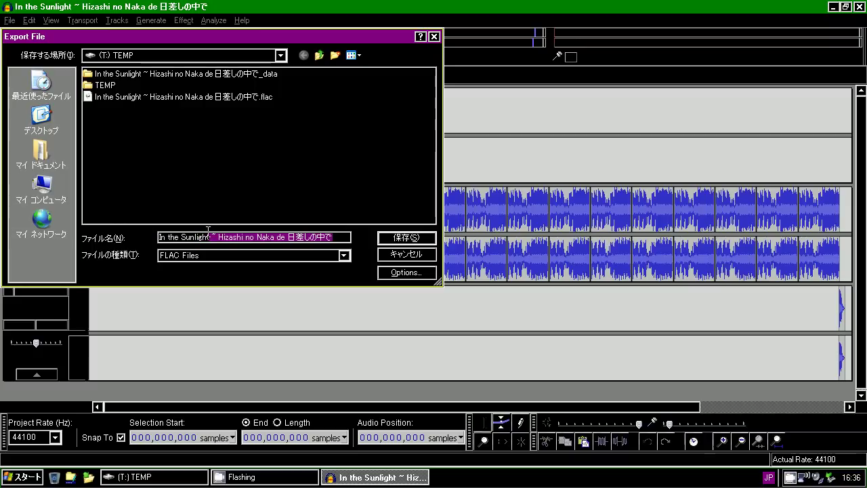
key(BackSpace)
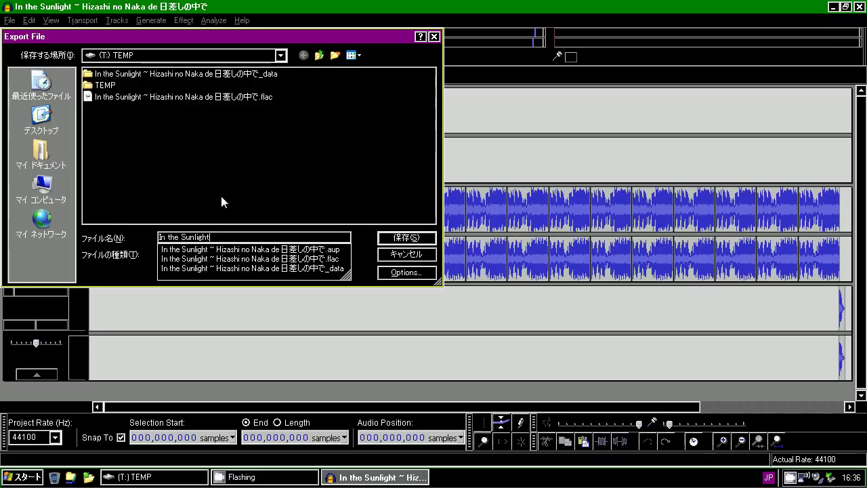
text(.flac)
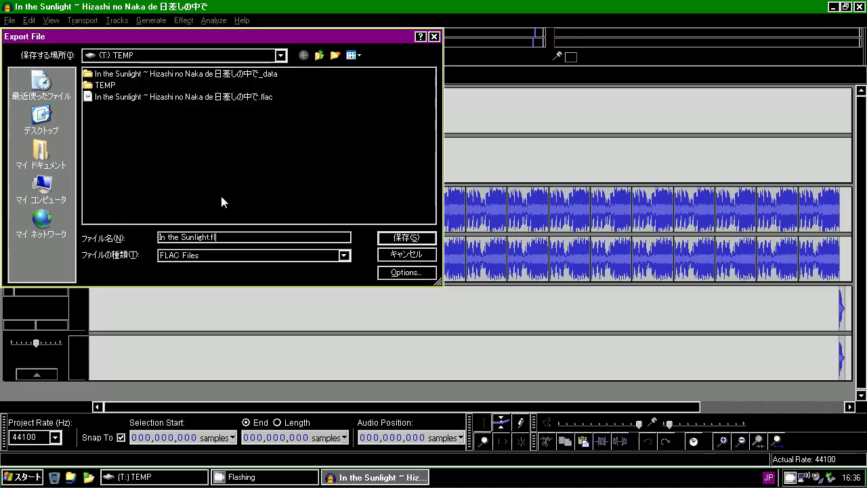
click(416, 241)
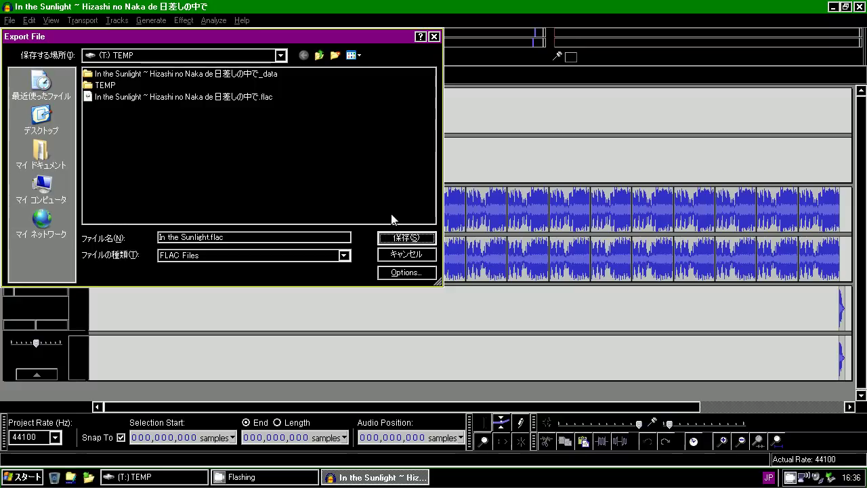
click(394, 237)
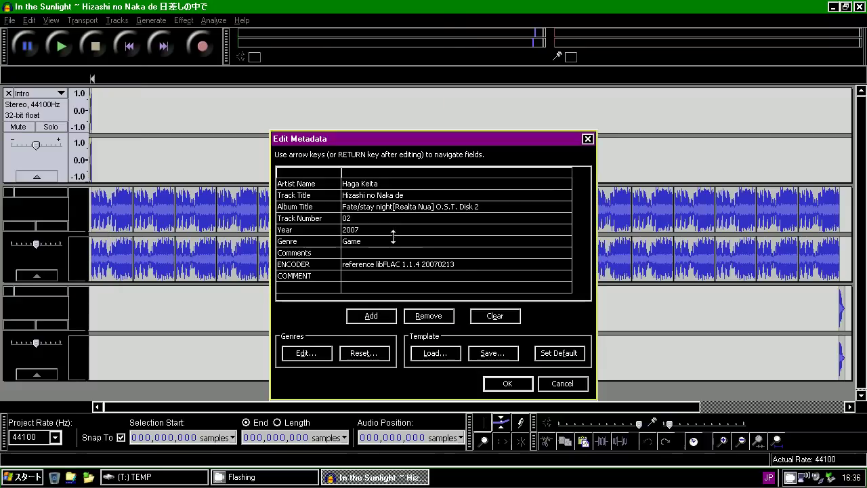
Clear all metadata, start the FLAC export with the stereo mixdown, and stop it early.
click(502, 316)
click(502, 390)
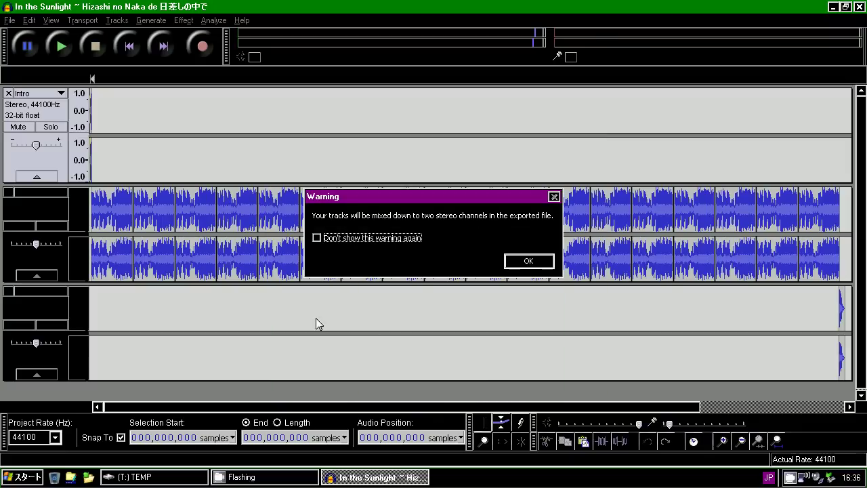
click(520, 260)
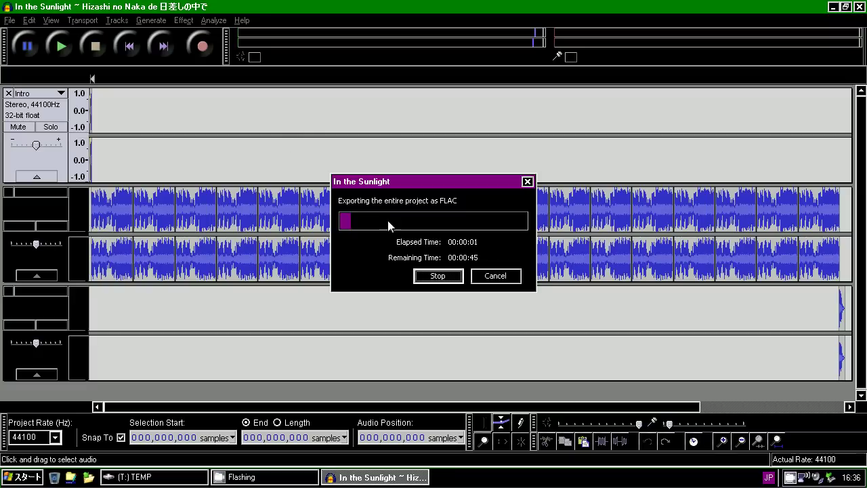
click(433, 275)
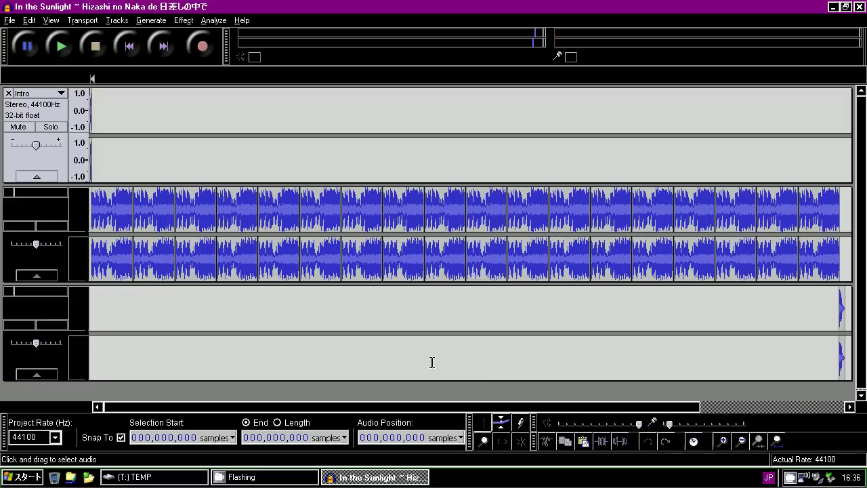
Close the project without saving its changes and reopen the saved version from its project file.
key(ctrl+w)
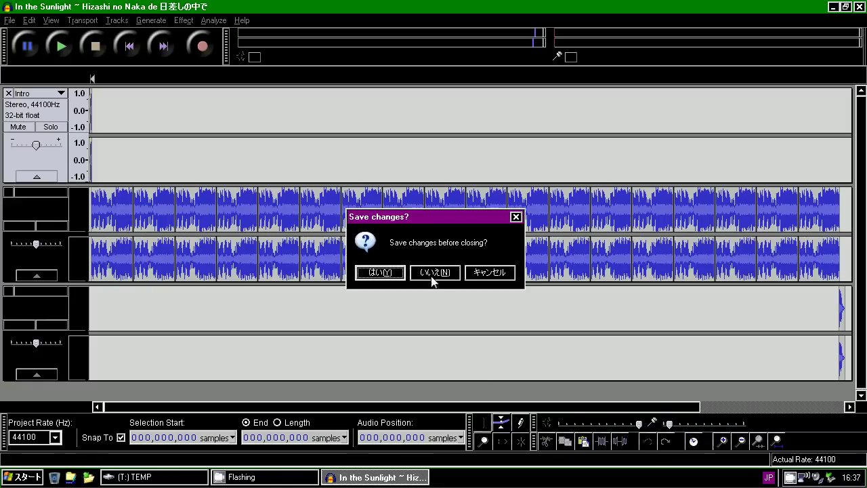
click(433, 273)
scroll(536, 366, down, 1)
double_click(549, 301)
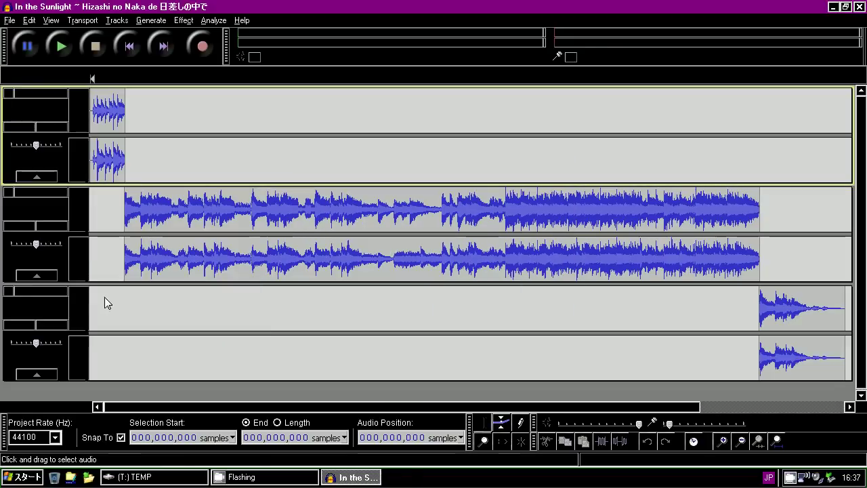
Set up a FLAC export of the whole project as "In the Sunlight.flac" in the TEMP folder, replacing the existing file.
click(10, 21)
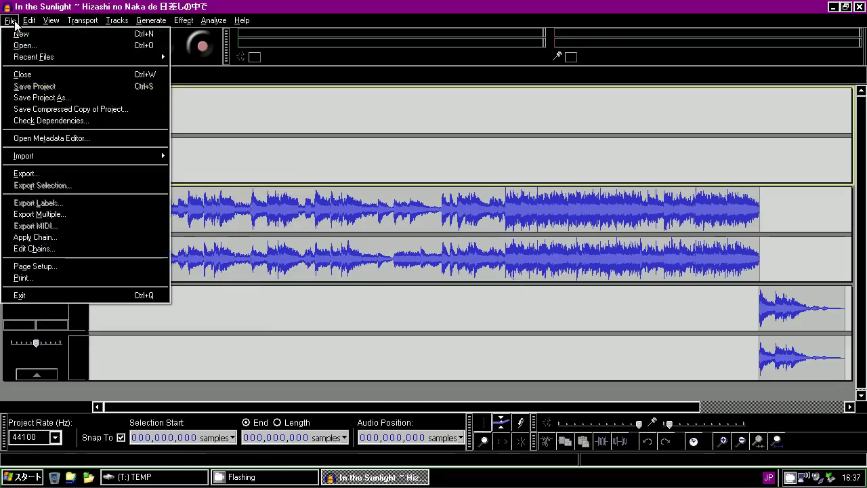
click(27, 174)
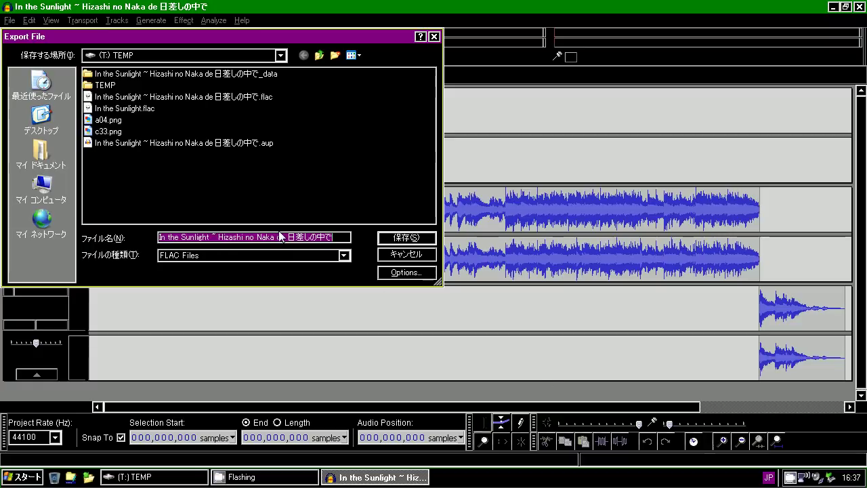
click(212, 237)
key(shift+End)
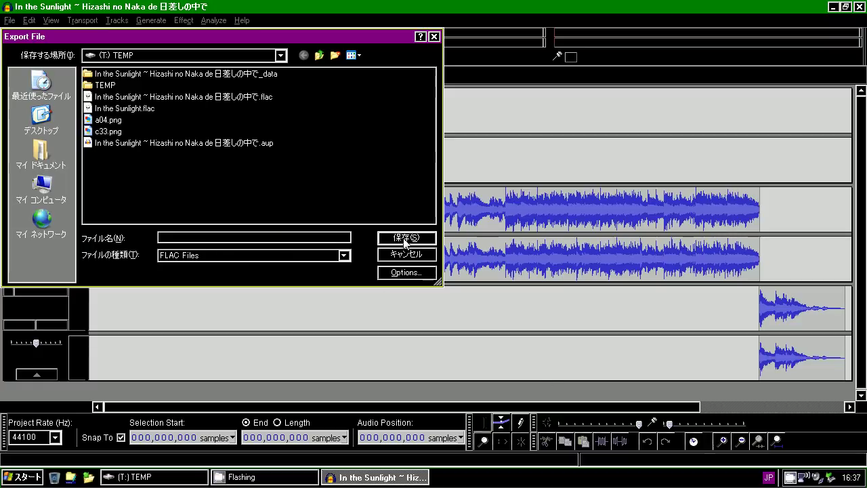
key(Delete)
text(.)
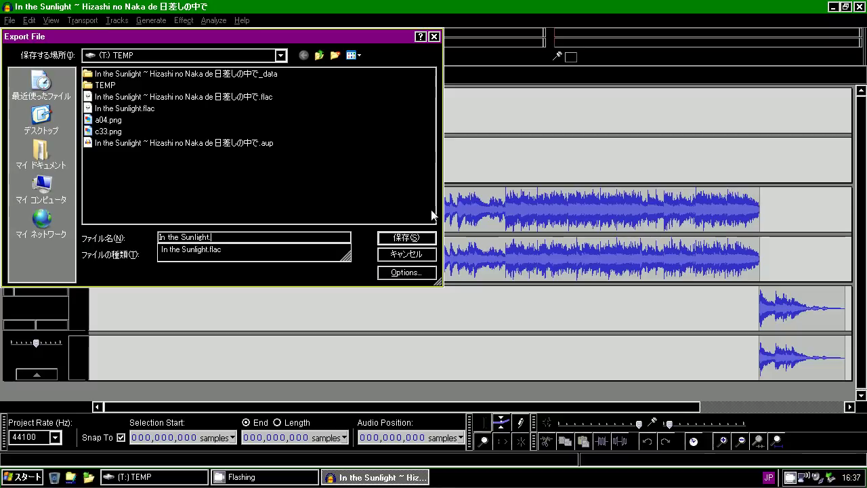
text(flac)
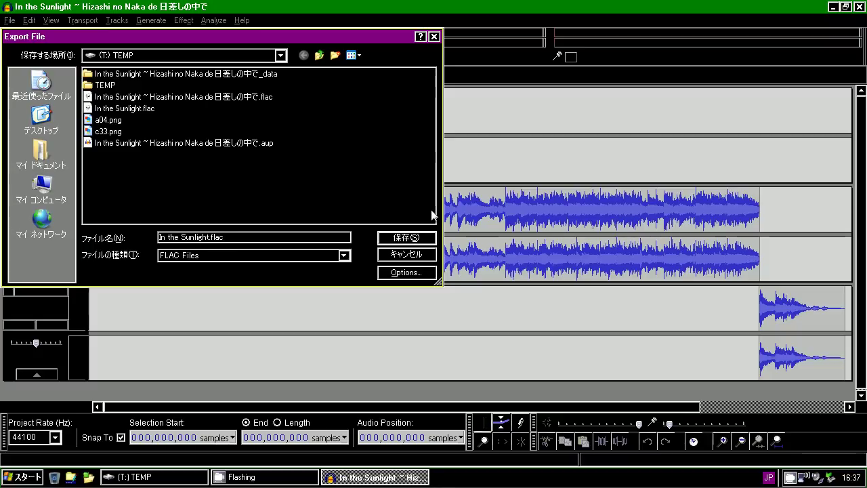
click(411, 272)
click(429, 272)
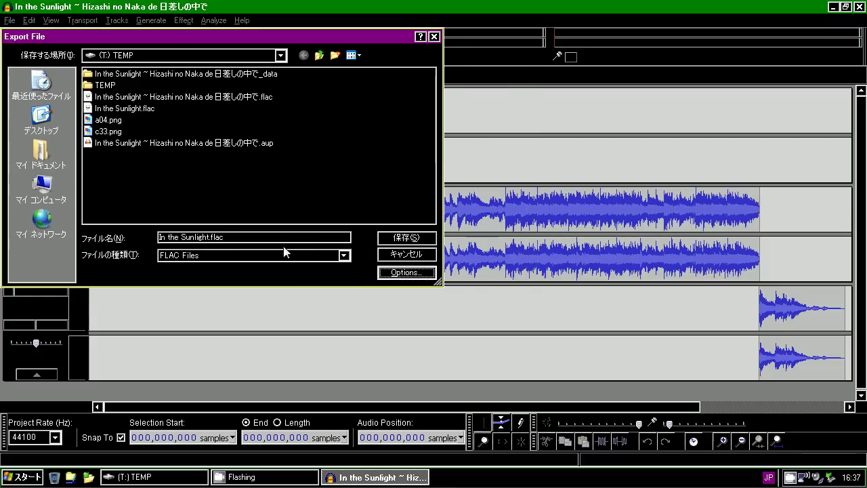
click(404, 238)
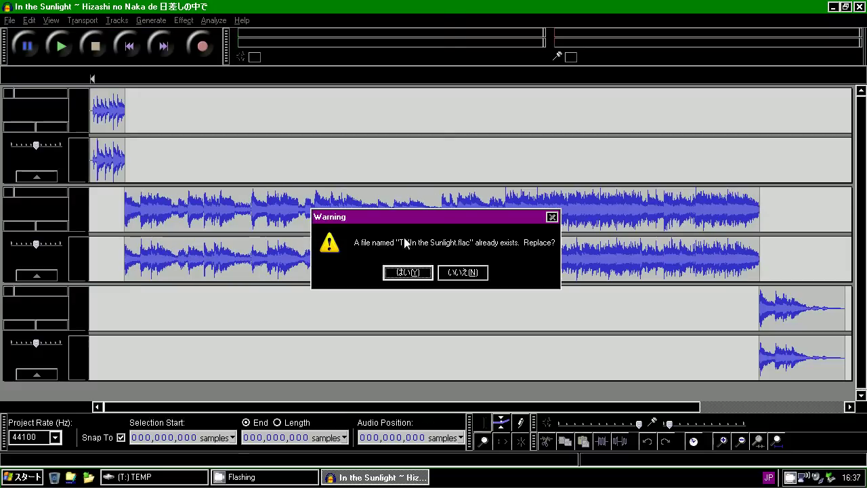
click(387, 278)
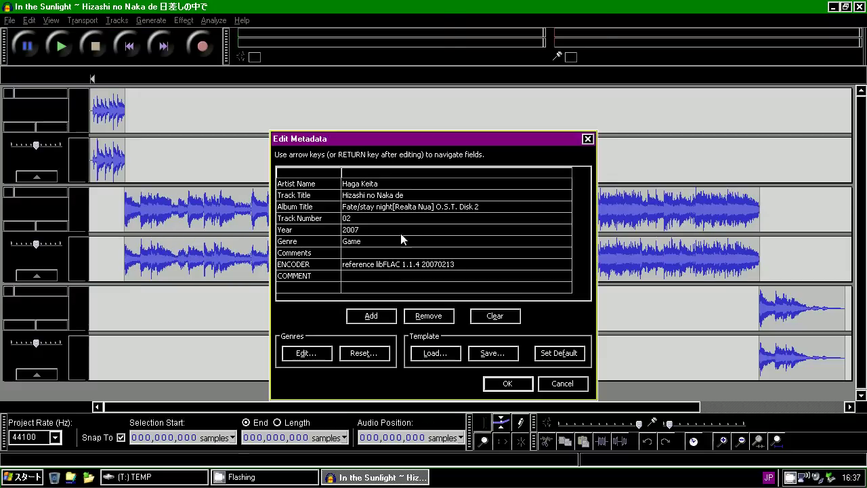
Clear all metadata and run the FLAC export with the stereo mixdown to completion, closing the audio editor when it finishes.
click(492, 316)
click(507, 383)
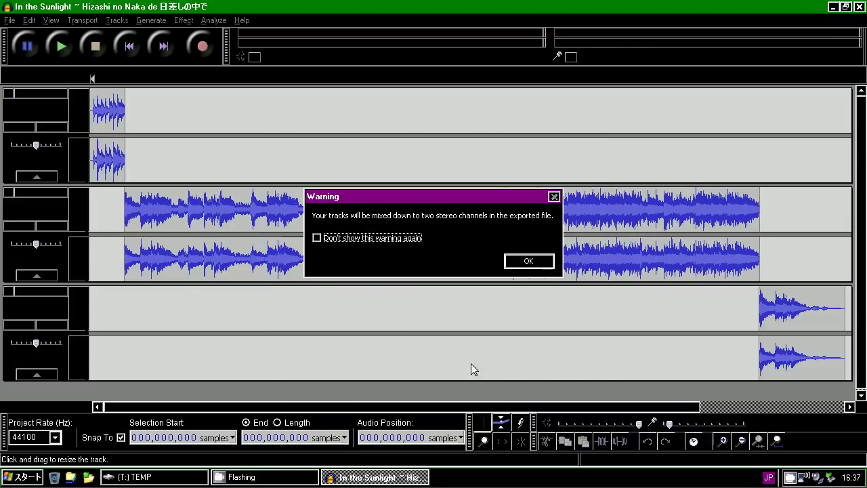
click(530, 268)
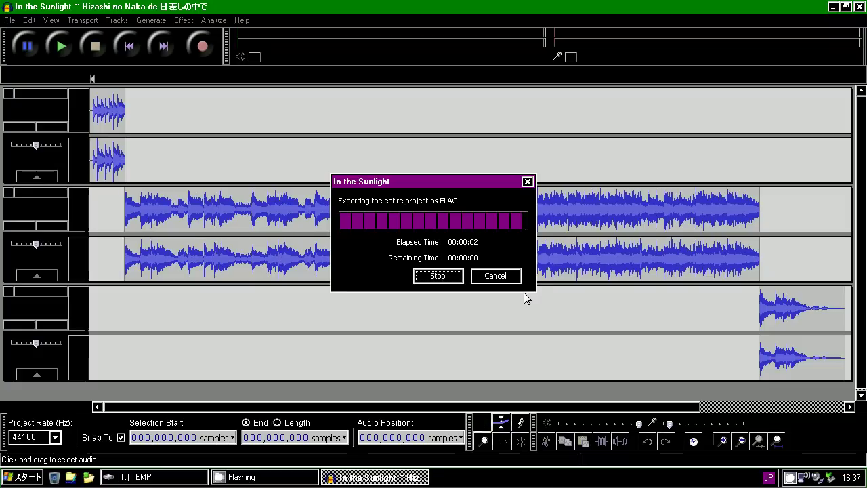
key(alt+F4)
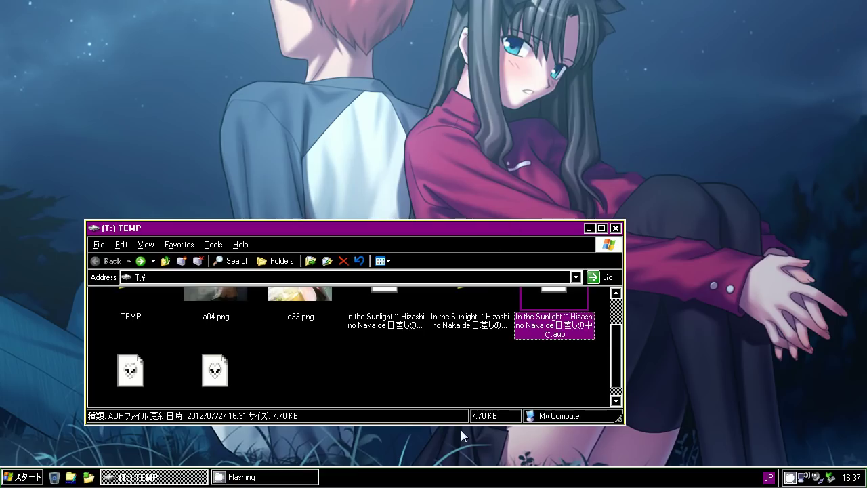
Play the exported In the Sunlight.flac from the TEMP folder in foobar2000 to check it, and close the player.
click(443, 381)
drag(444, 221, 396, 191)
double_click(106, 412)
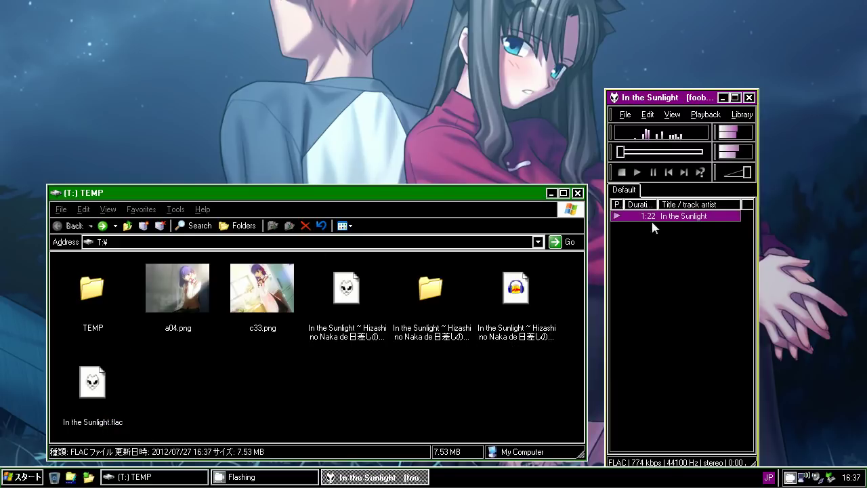
click(624, 166)
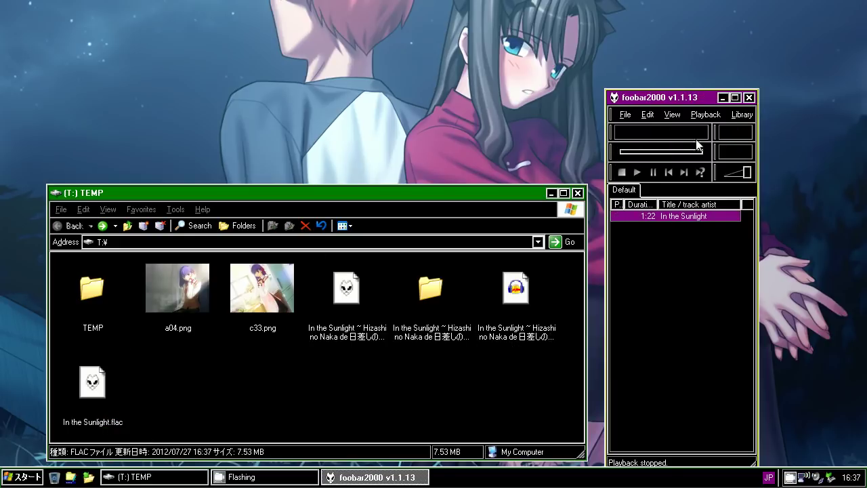
click(749, 97)
click(362, 394)
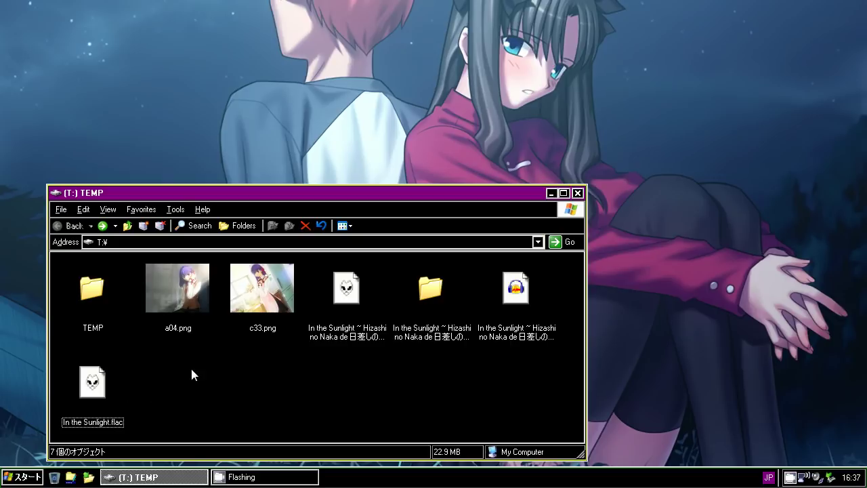
click(23, 477)
mouse_move(48, 434)
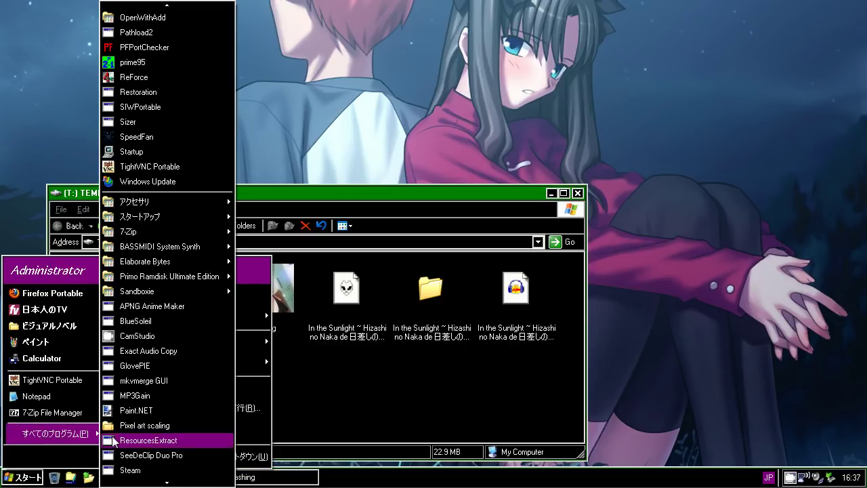
scroll(166, 473, down, 2)
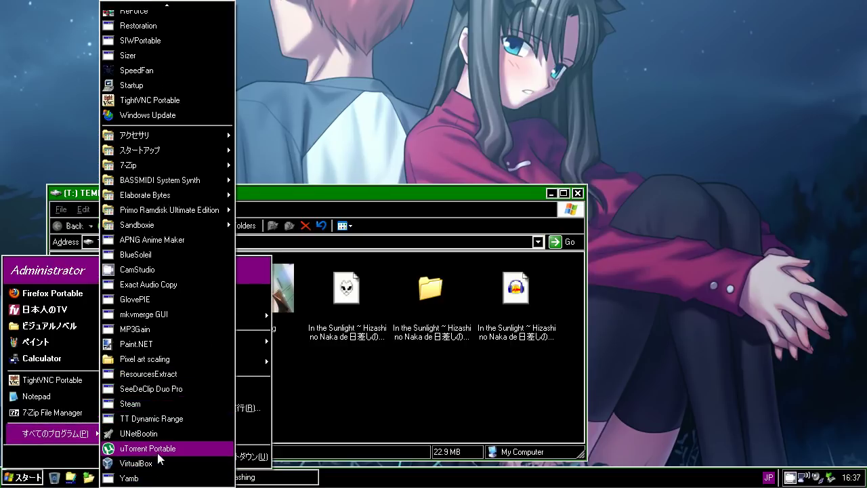
click(475, 427)
Launch VirtualDub from the VirtualDubPortable folder inside __Programs__\PortableApps on the M4 Data drive.
click(22, 477)
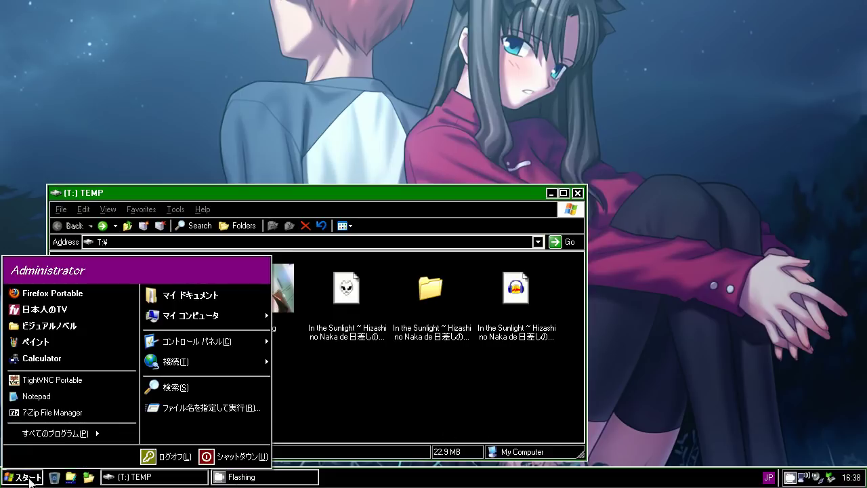
mouse_move(48, 432)
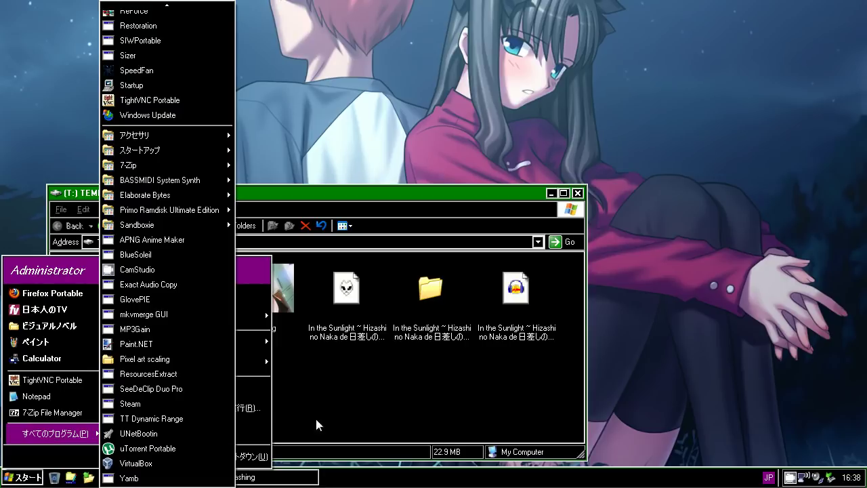
mouse_move(251, 320)
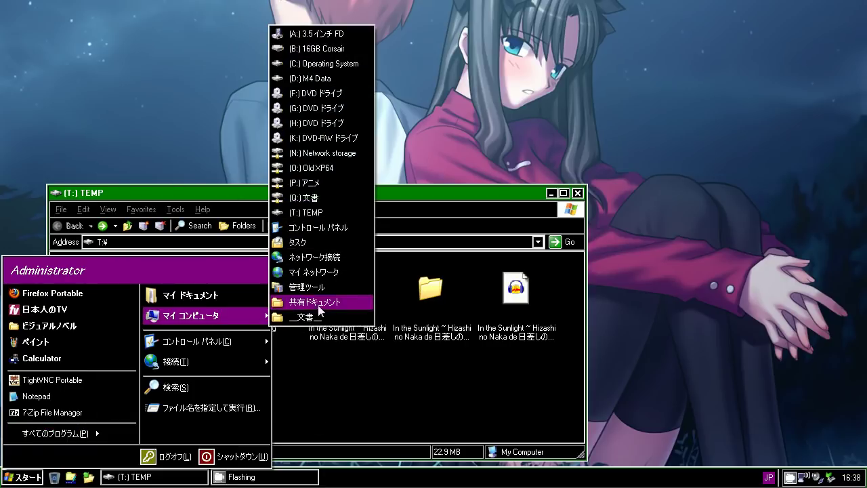
click(313, 77)
double_click(135, 167)
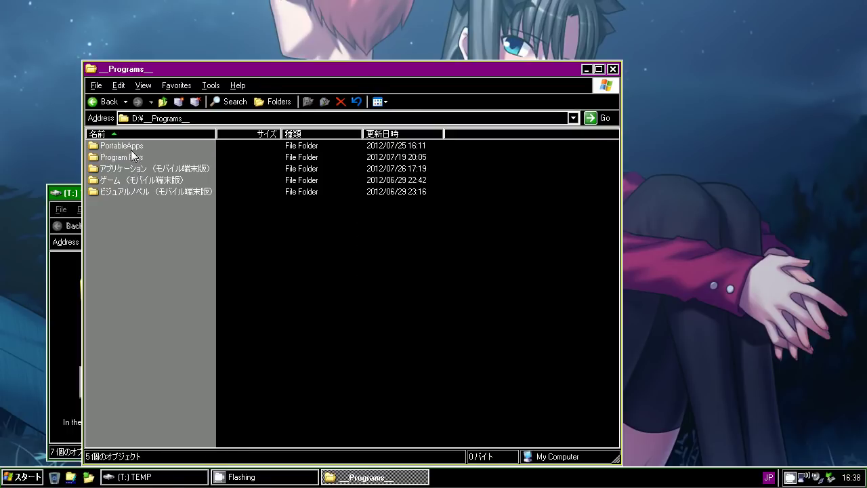
double_click(131, 169)
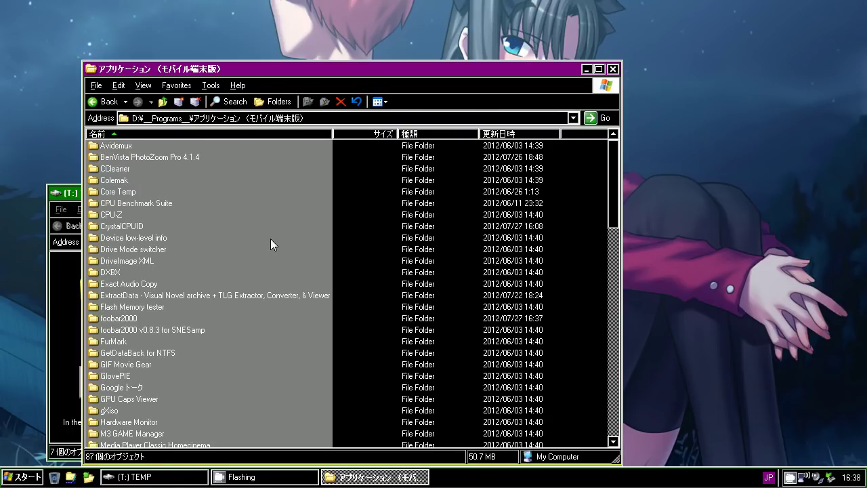
scroll(270, 241, down, 4)
scroll(270, 238, down, 6)
click(103, 102)
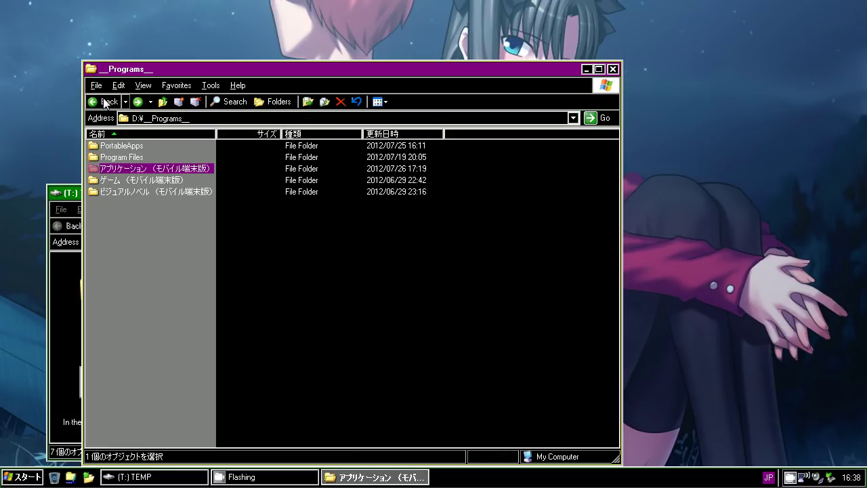
double_click(130, 145)
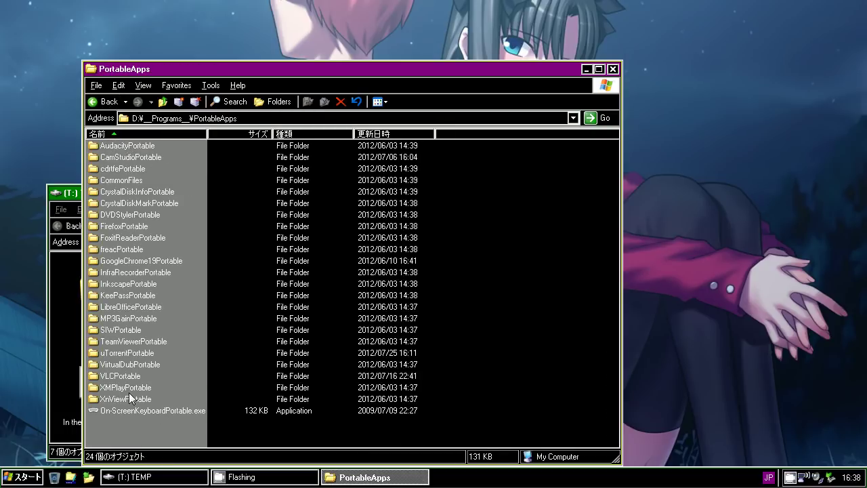
double_click(123, 365)
double_click(125, 192)
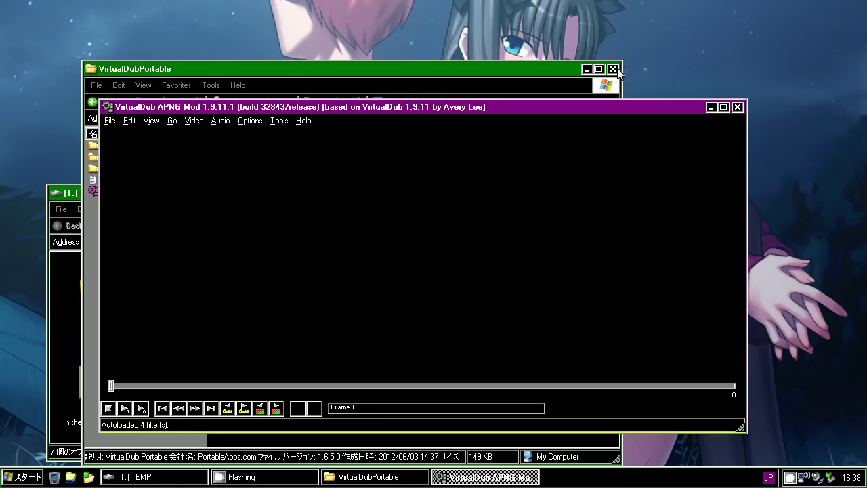
Close the VirtualDubPortable folder and the empty VirtualDub window, returning to the TEMP folder.
click(615, 69)
drag(448, 104, 452, 30)
click(284, 402)
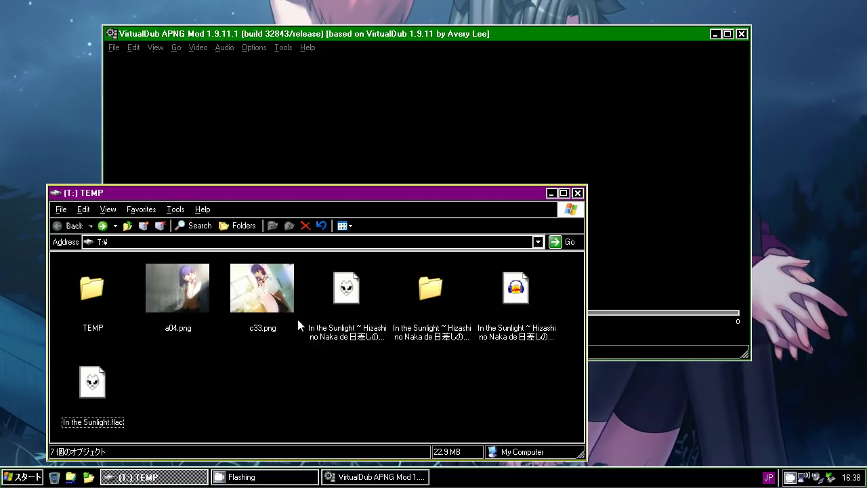
click(742, 34)
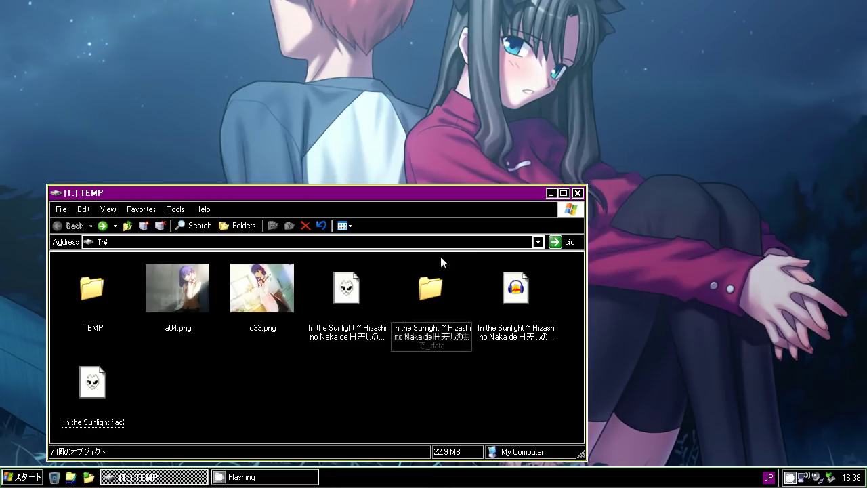
Open c33.png from the TEMP folder with VirtualDubPortable.exe, located in the VirtualDubPortable folder inside __Programs__\PortableApps.
right_click(282, 276)
mouse_move(379, 168)
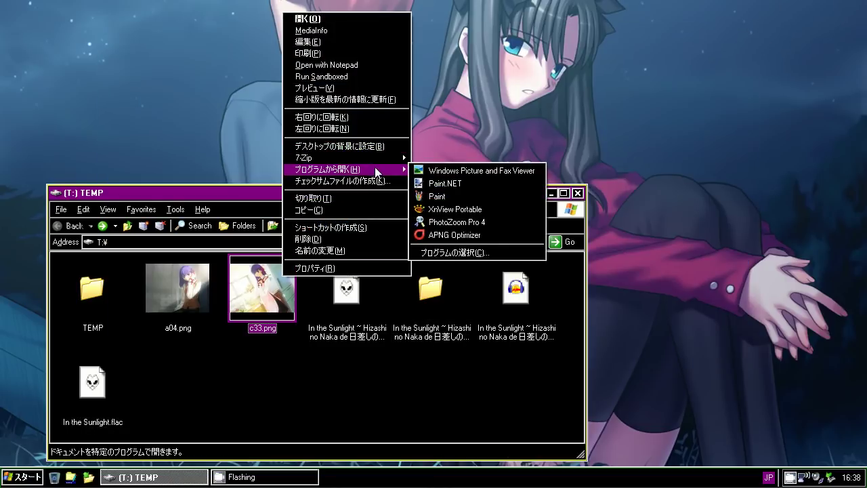
click(494, 254)
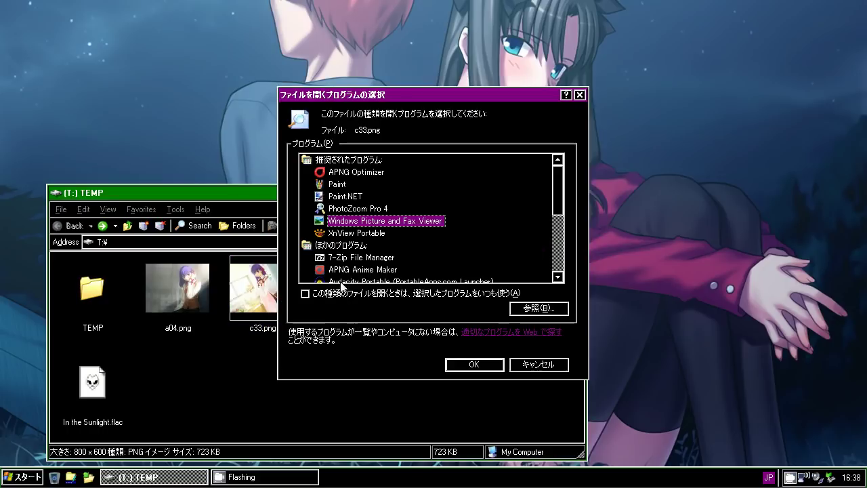
scroll(343, 223, down, 4)
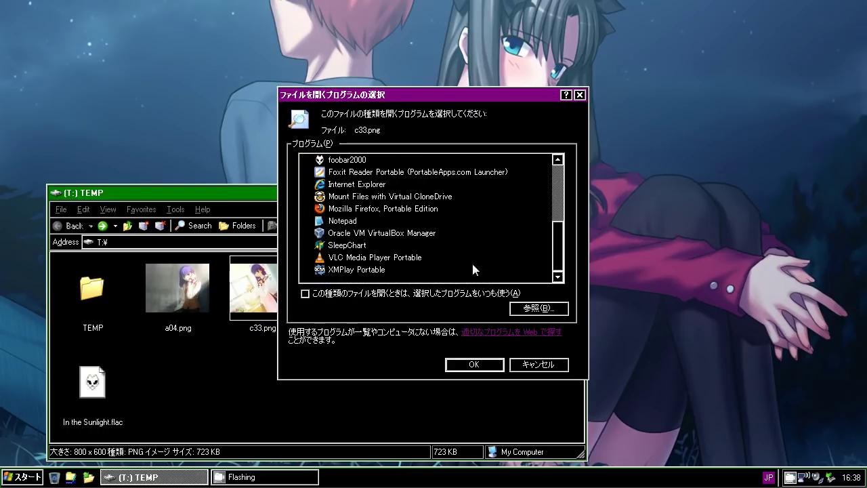
click(549, 307)
click(425, 132)
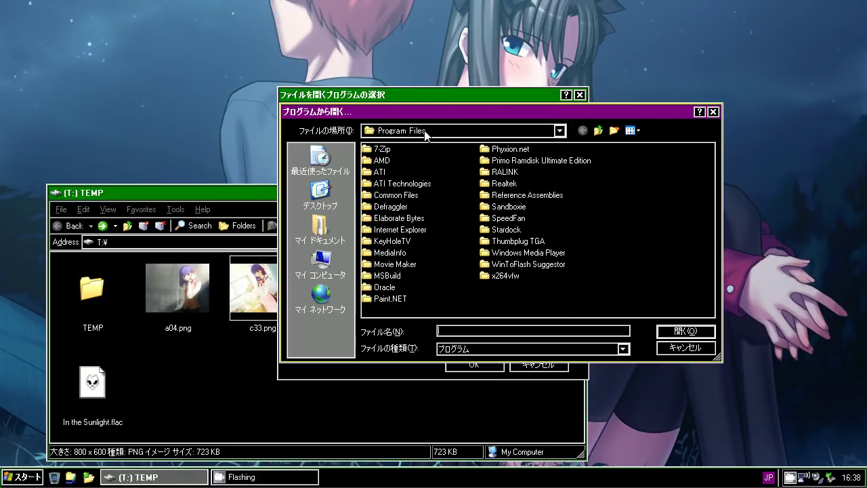
click(415, 230)
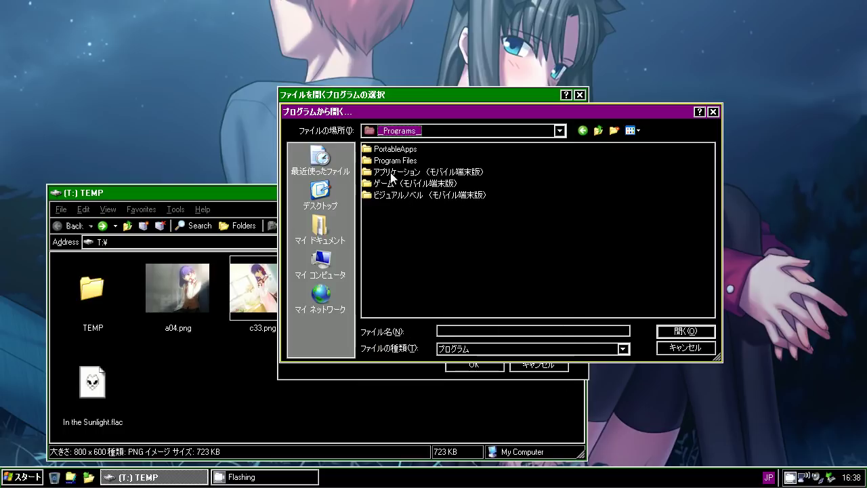
double_click(385, 150)
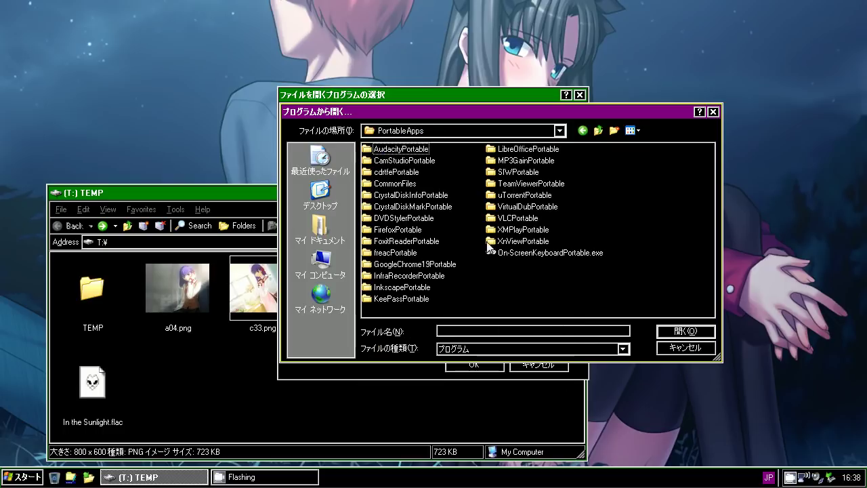
double_click(515, 207)
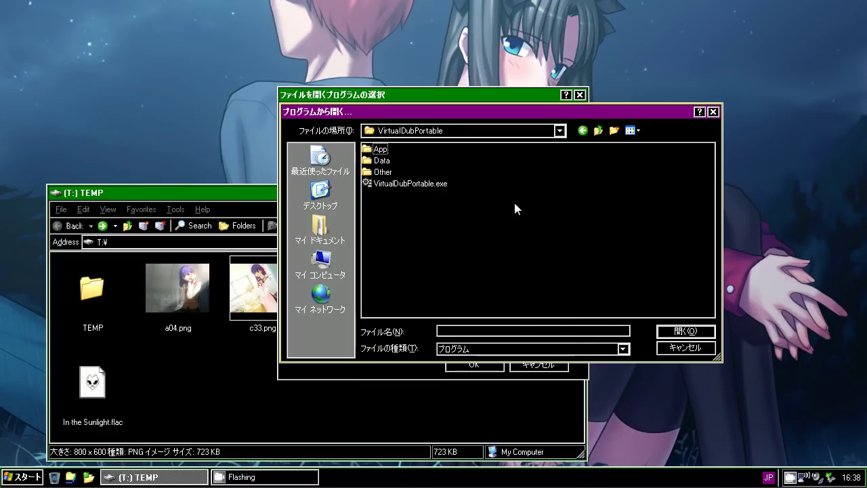
double_click(406, 184)
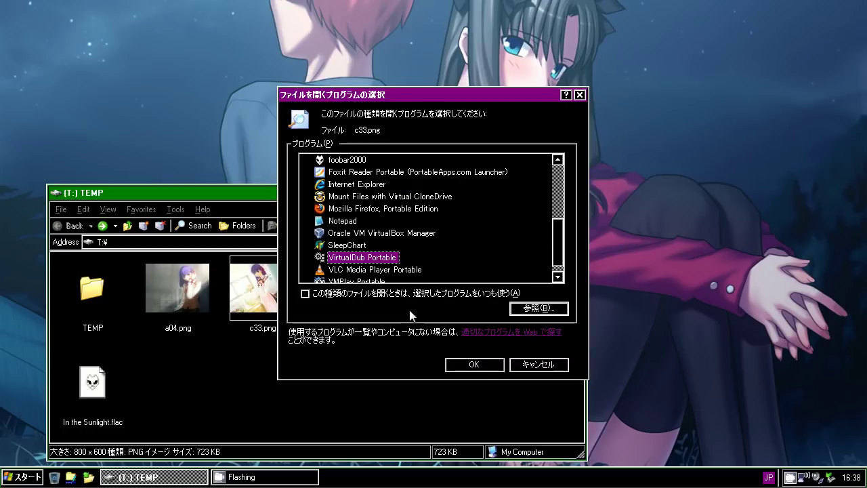
click(474, 364)
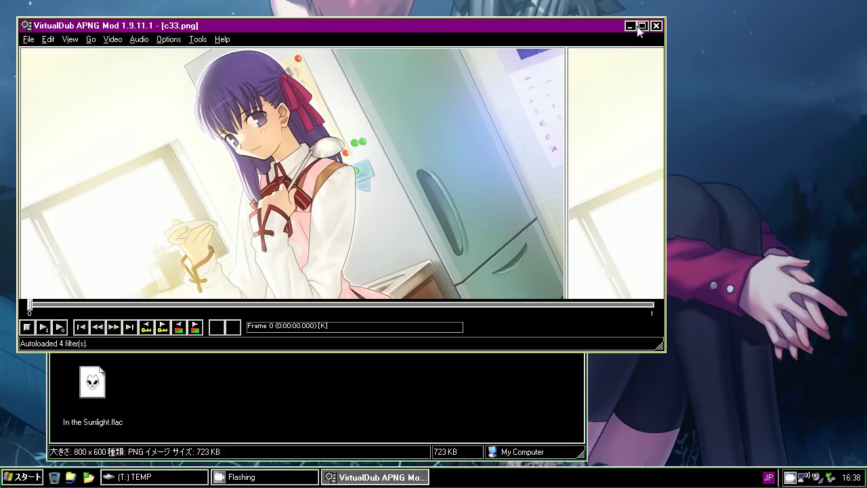
Close VirtualDub, reopen c33.png from the TEMP folder with VirtualDub Portable, maximize its window, and return to frame 0.
click(656, 26)
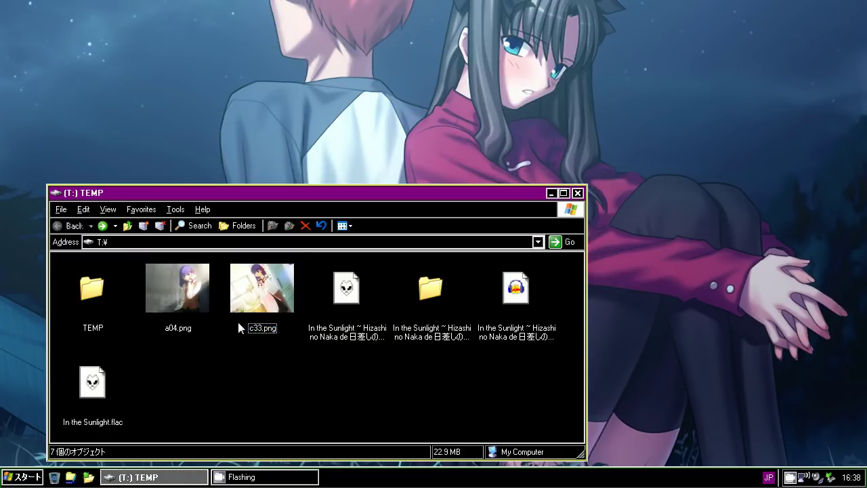
right_click(286, 302)
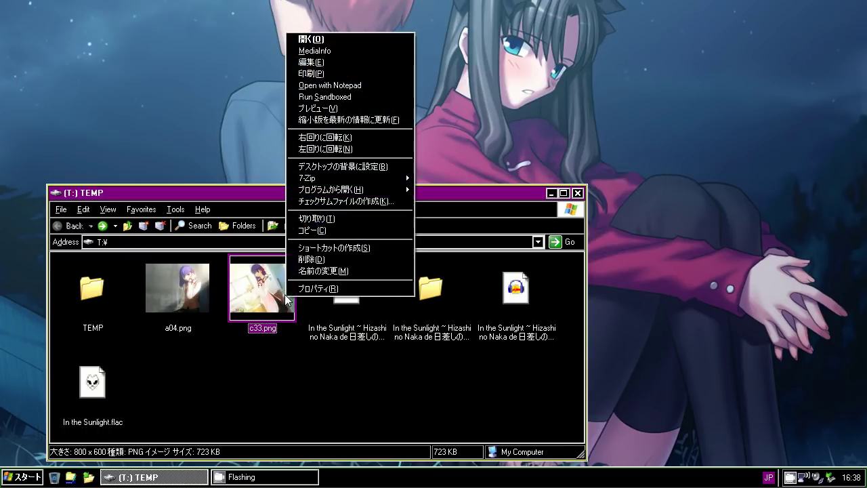
mouse_move(339, 190)
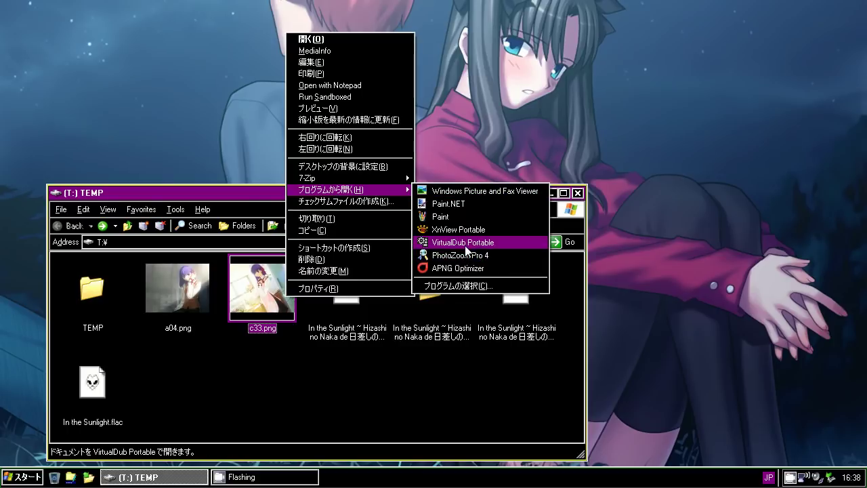
click(465, 242)
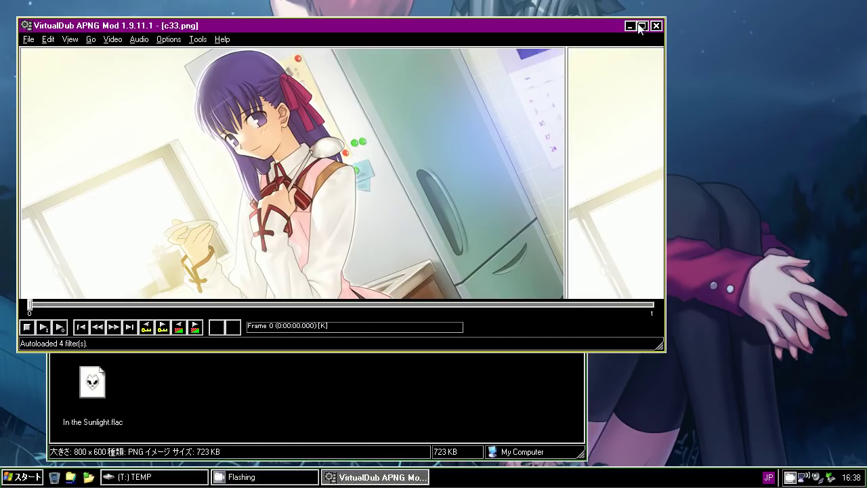
click(641, 26)
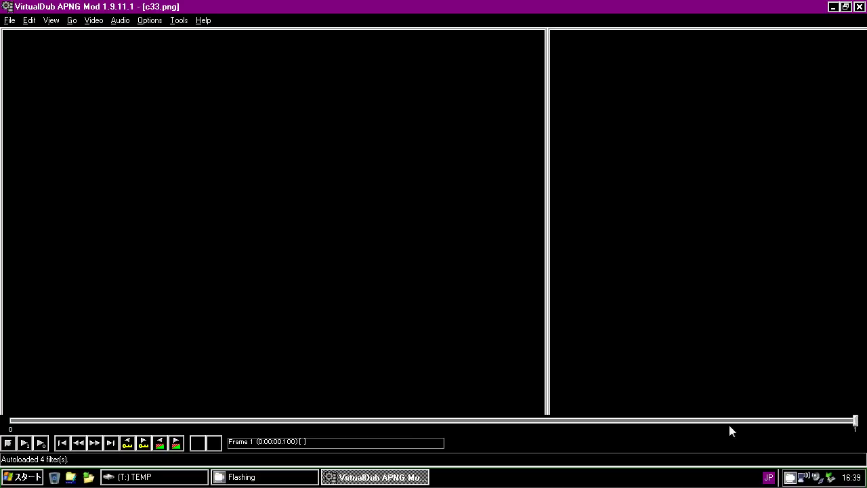
click(38, 419)
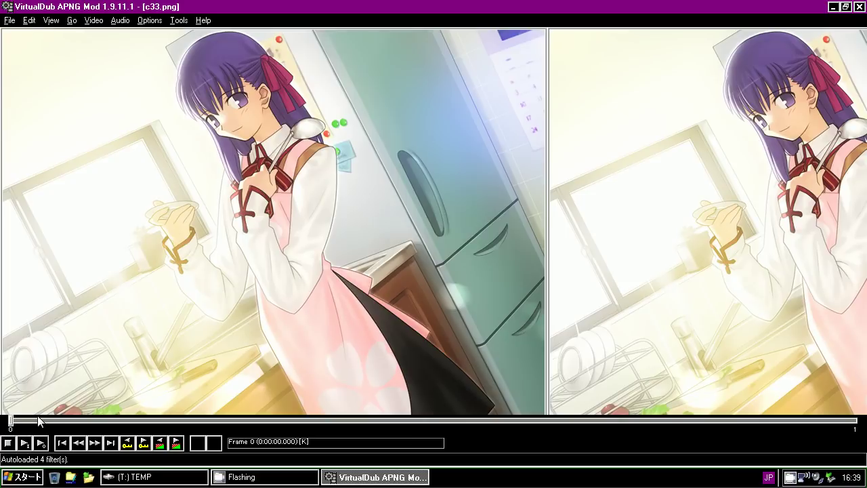
Set the source video pane's zoom to 6% and the output video pane's zoom to 75%.
right_click(137, 115)
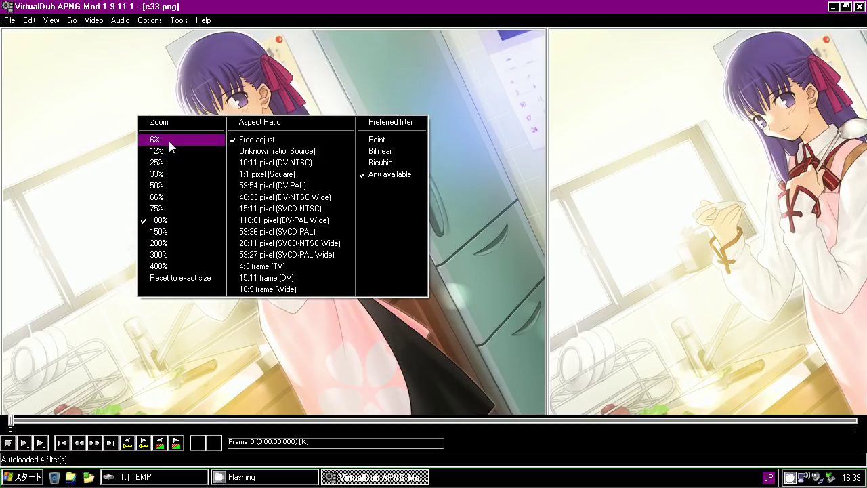
click(169, 139)
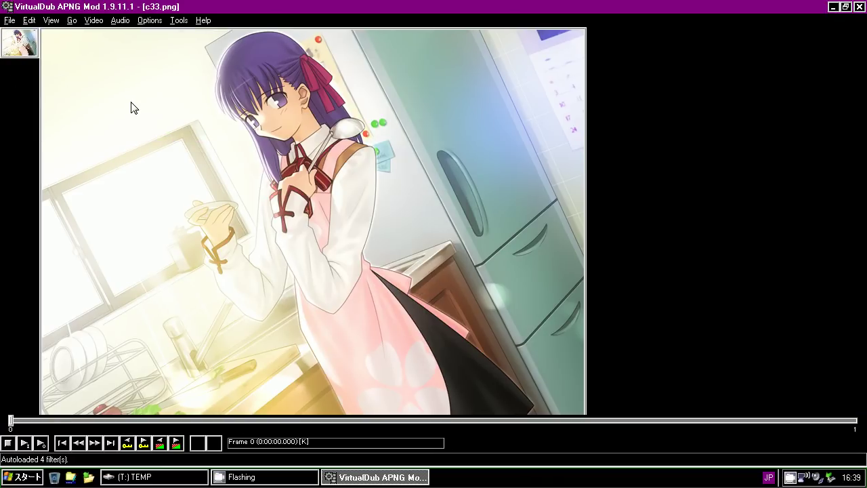
right_click(486, 157)
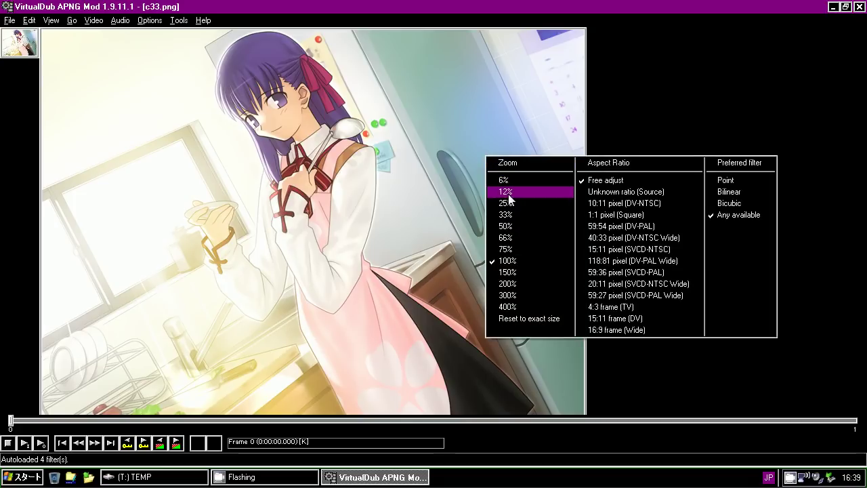
click(523, 224)
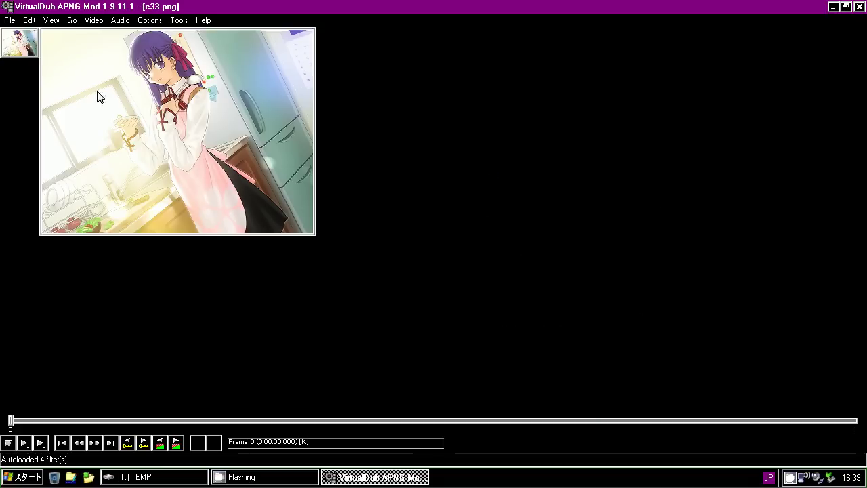
right_click(124, 106)
click(161, 198)
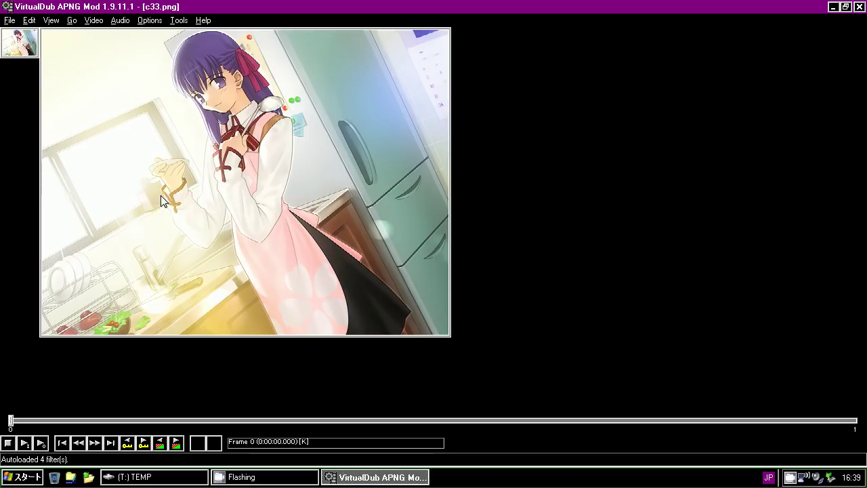
Change the source video's frame rate to 1 fps.
click(126, 20)
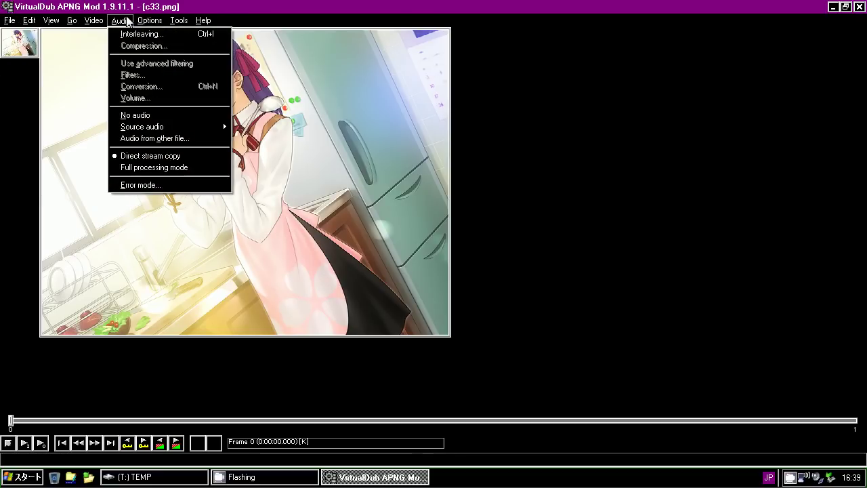
mouse_move(103, 25)
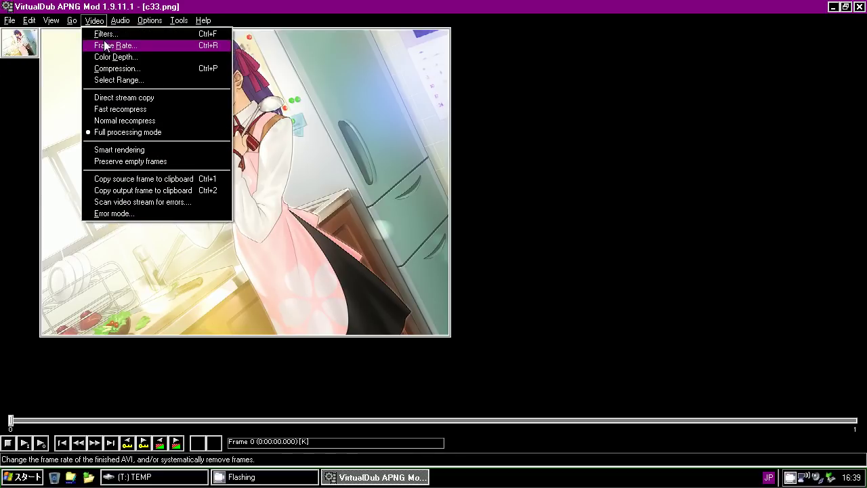
click(105, 46)
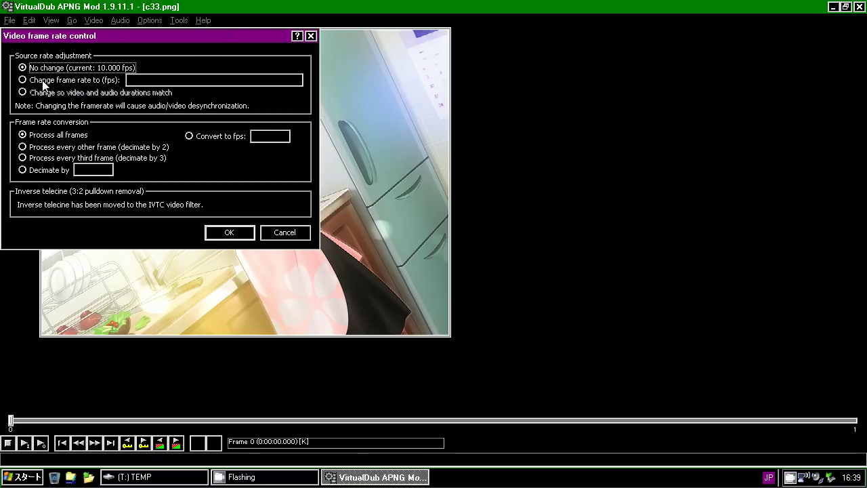
click(48, 82)
click(151, 82)
text(1)
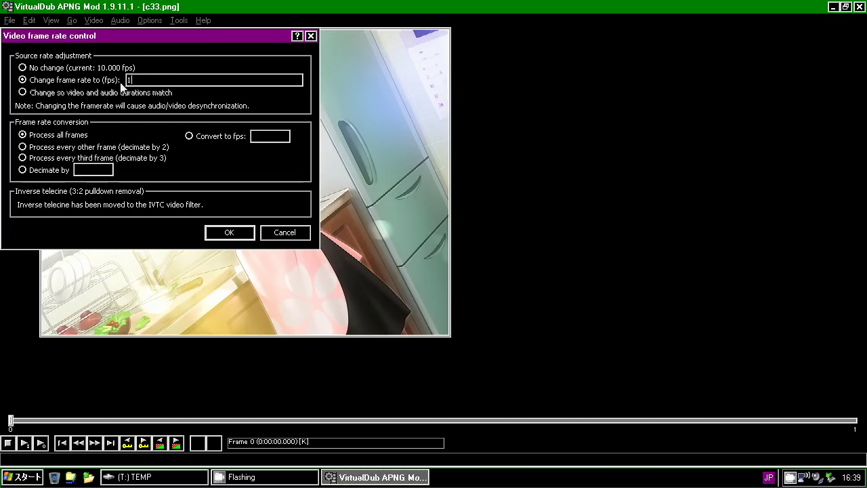
click(214, 241)
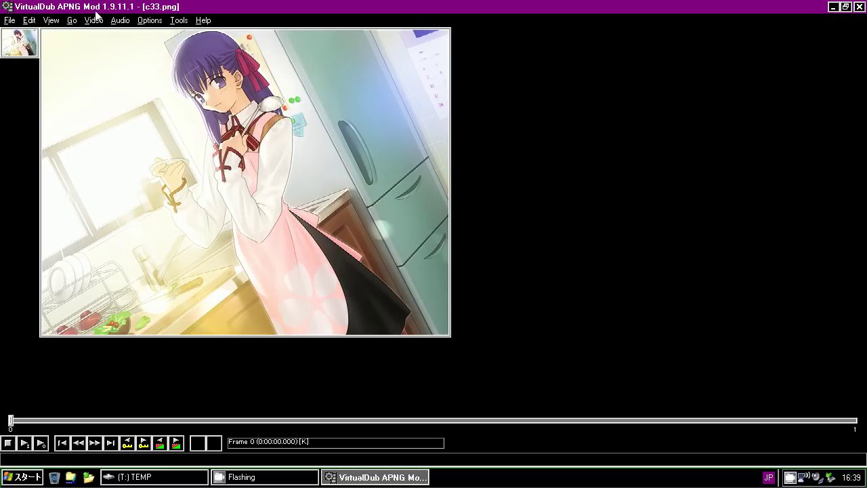
Copy the still image frame and paste it once into the timeline.
click(112, 24)
mouse_move(99, 23)
click(37, 24)
click(42, 74)
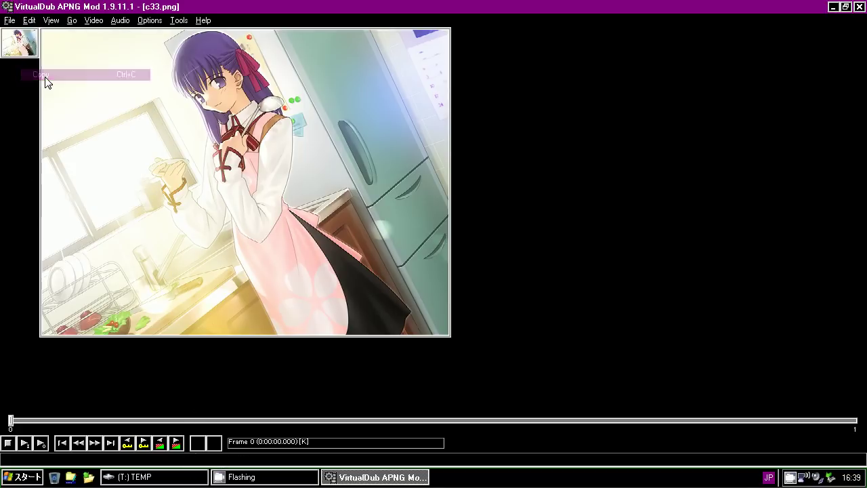
click(31, 17)
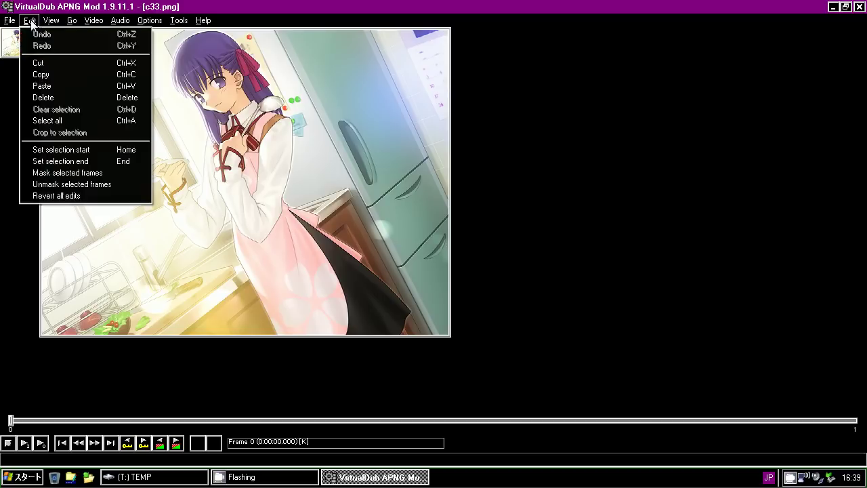
click(58, 86)
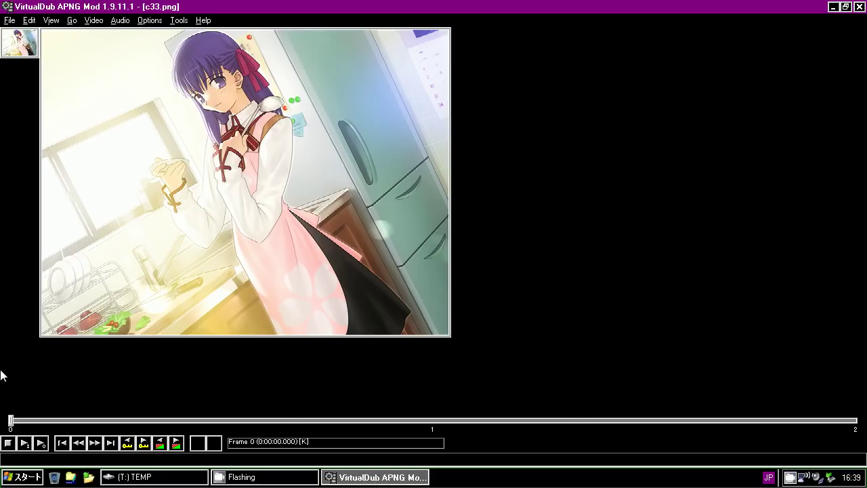
Paste the copied frame repeatedly until the timeline reaches 79 frames.
key(ctrl+v)
key(ctrl+v)
key(ctrl+v)
key(ctrl+v)
key(ctrl+v)
key(ctrl+v)
key(ctrl+v)
key(ctrl+v)
key(ctrl+v)
key(ctrl+v)
key(ctrl+v)
key(ctrl+v)
key(ctrl+v)
key(ctrl+v)
key(ctrl+v)
key(ctrl+v)
key(ctrl+v)
key(ctrl+v)
key(ctrl+v)
key(ctrl+v)
key(ctrl+v)
key(ctrl+v)
key(ctrl+v)
key(ctrl+v)
key(ctrl+v)
key(ctrl+v)
key(ctrl+v)
key(ctrl+v)
key(ctrl+v)
key(ctrl+v)
key(ctrl+v)
key(ctrl+v)
key(ctrl+v)
key(ctrl+v)
key(ctrl+v)
key(ctrl+v)
key(ctrl+v)
key(ctrl+v)
key(ctrl+v)
key(ctrl+v)
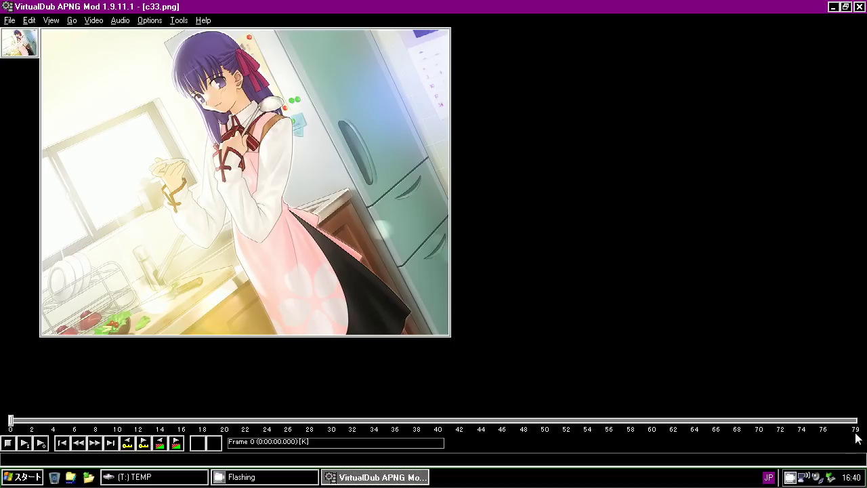
Open In the Sunlight.flac in foobar2000 to check its duration, then close the player and return to VirtualDub.
click(188, 477)
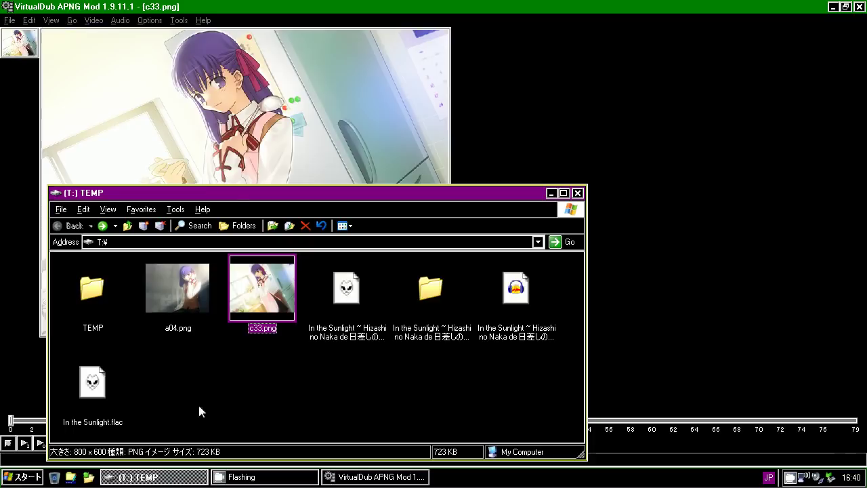
double_click(85, 374)
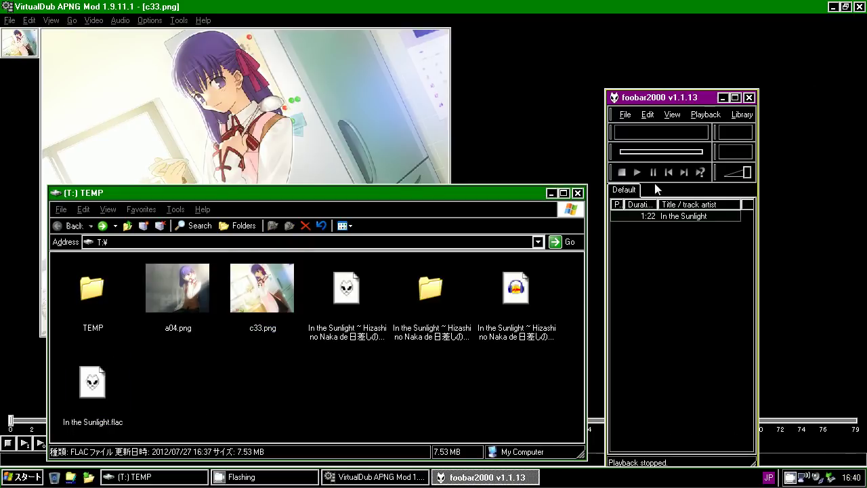
click(748, 97)
click(709, 123)
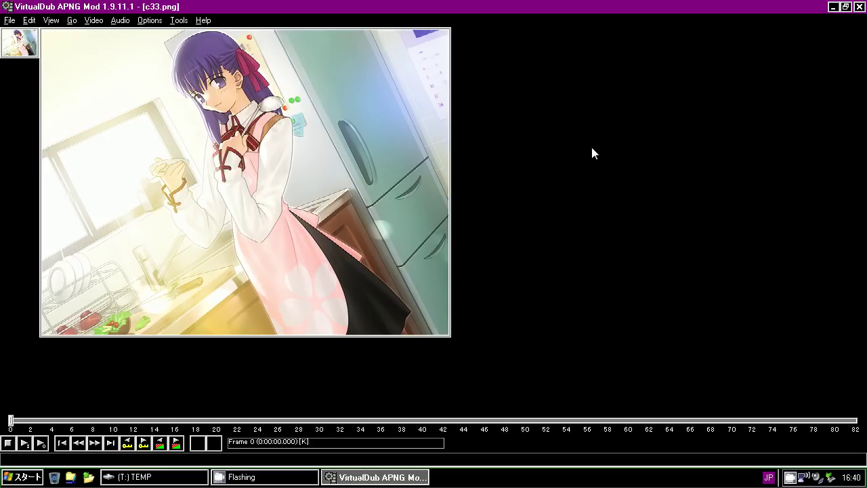
Check the video's total length in the Select Range settings and cancel without changing them.
click(122, 21)
mouse_move(86, 24)
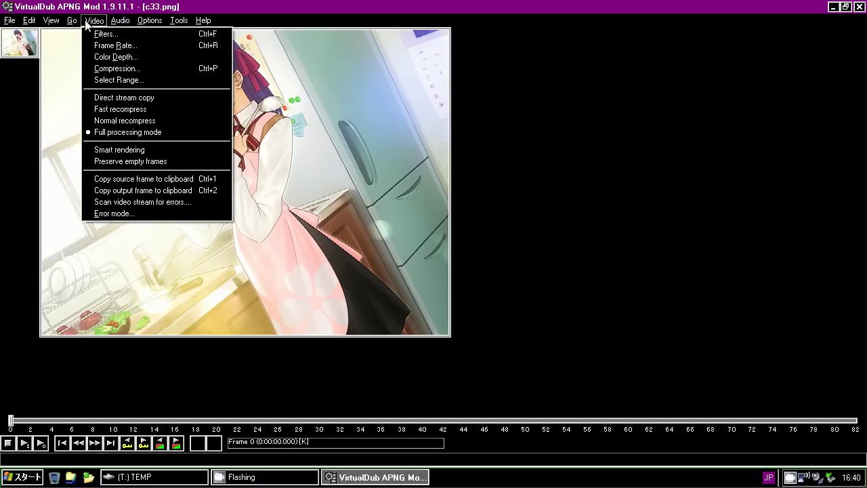
click(120, 80)
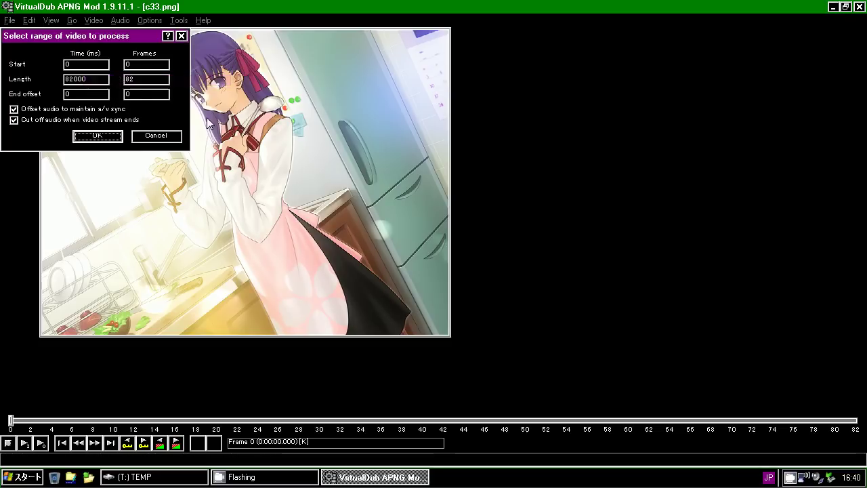
click(142, 136)
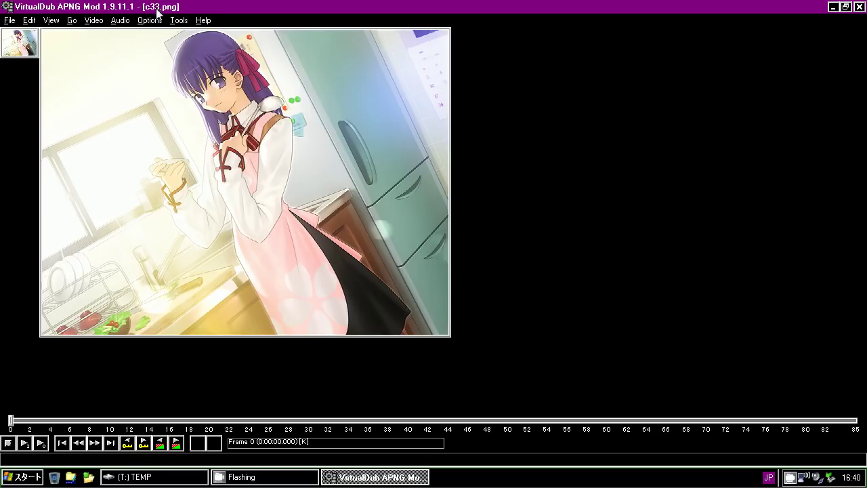
Limit the range of video to process to a length of 82 frames.
click(98, 20)
click(120, 80)
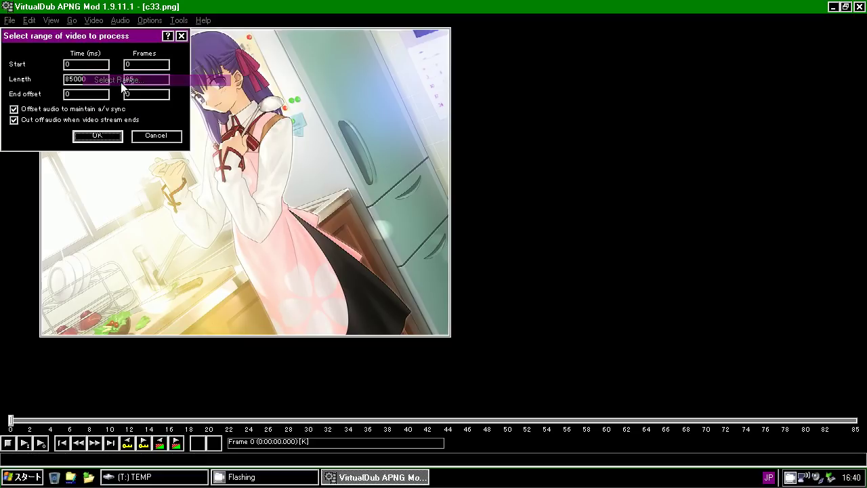
click(75, 81)
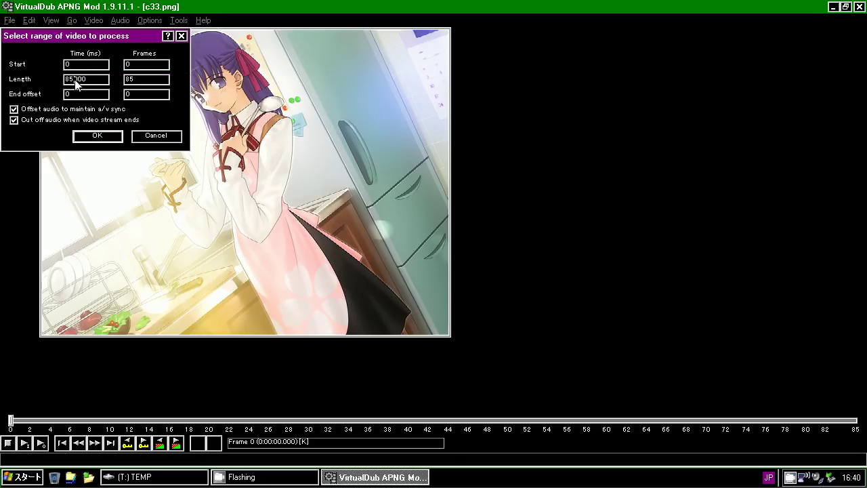
double_click(127, 80)
text(82)
click(116, 137)
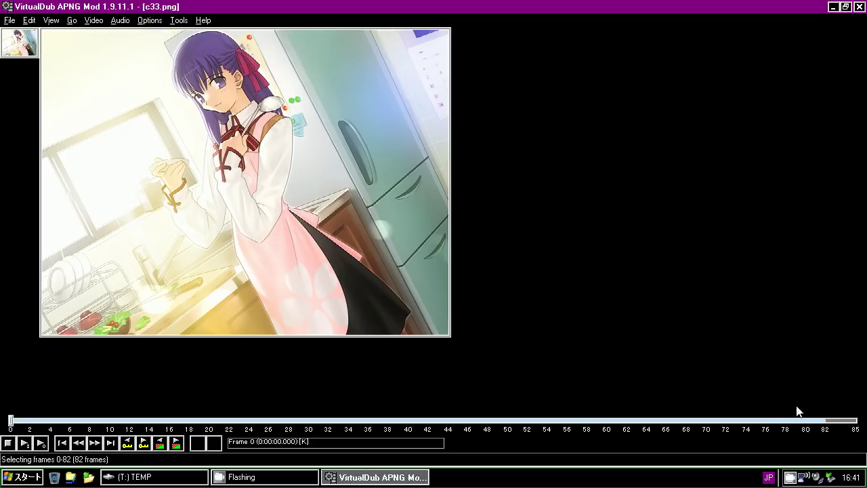
Choose CamStudio Lossless Codec v1.4 as the video compression.
click(103, 22)
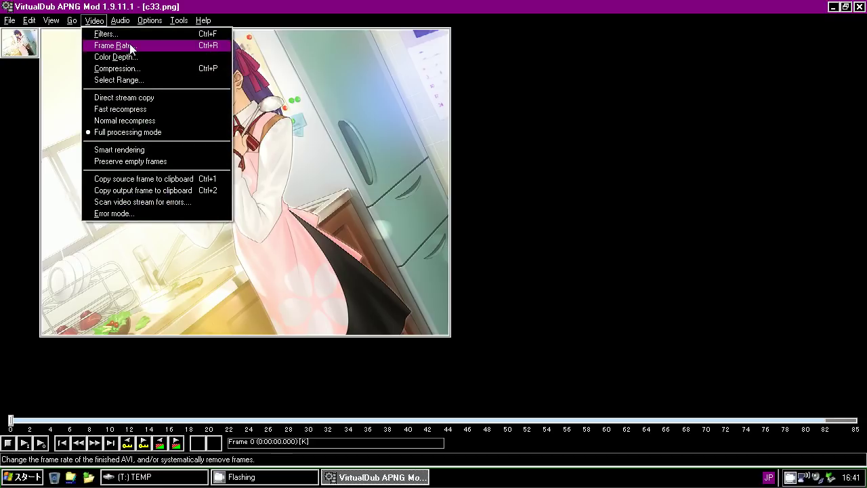
click(140, 69)
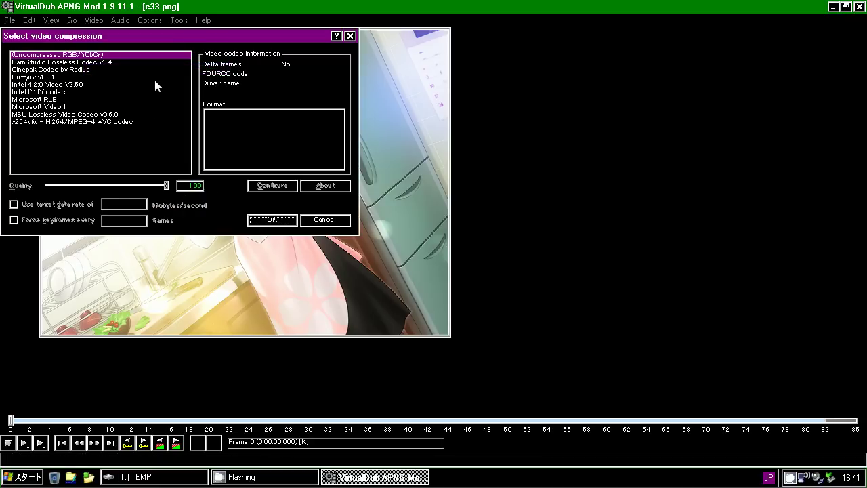
click(50, 62)
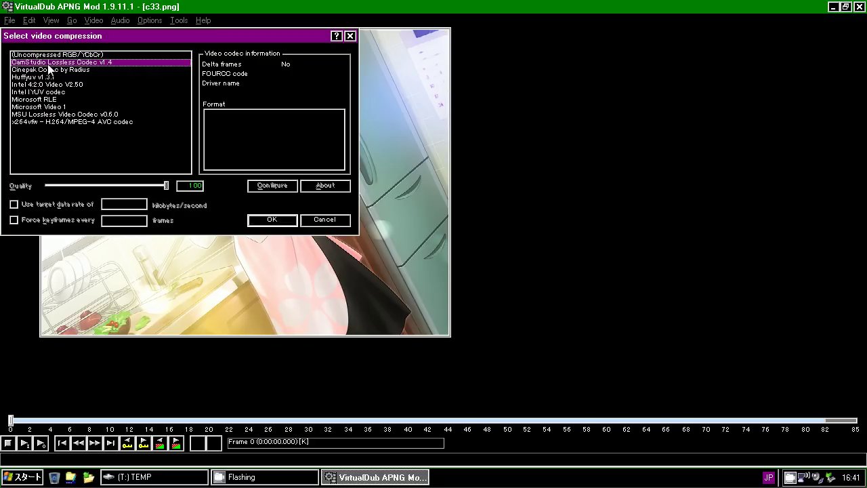
Lower the CamStudio codec's compression level to 1 for the fastest encoding, and accept the compression settings.
click(283, 189)
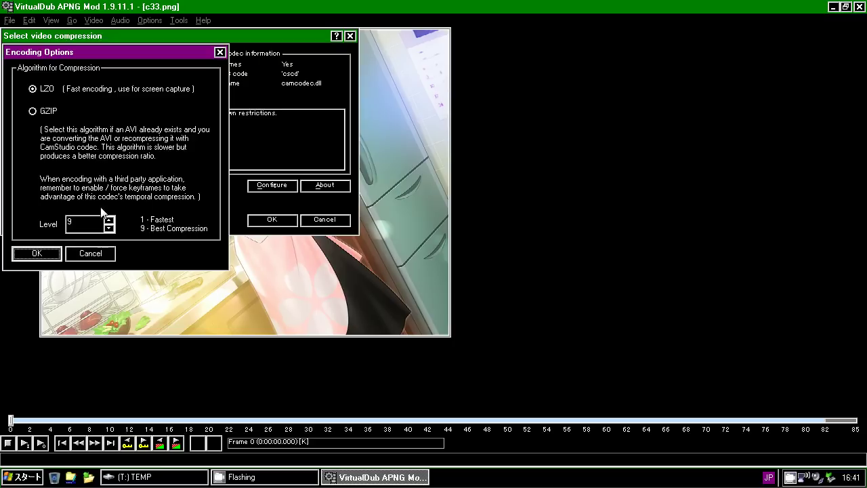
click(109, 229)
click(109, 229)
click(109, 229)
click(109, 229)
click(109, 229)
click(109, 228)
click(109, 229)
click(109, 229)
click(22, 257)
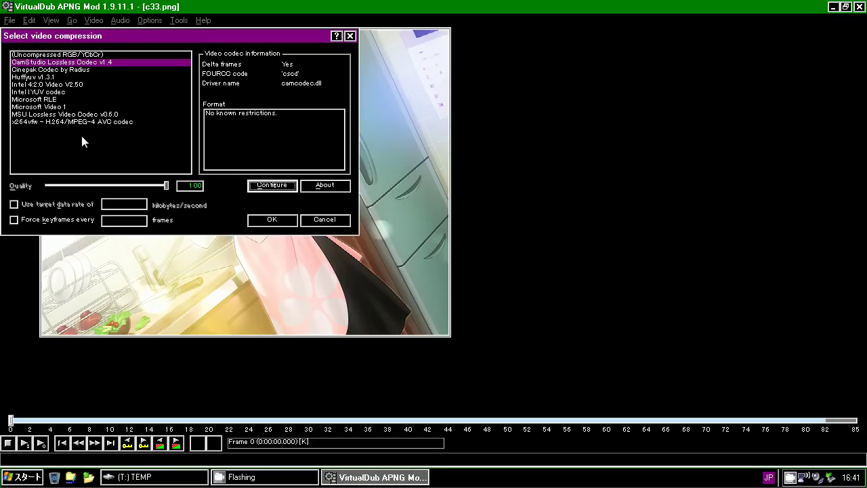
click(270, 221)
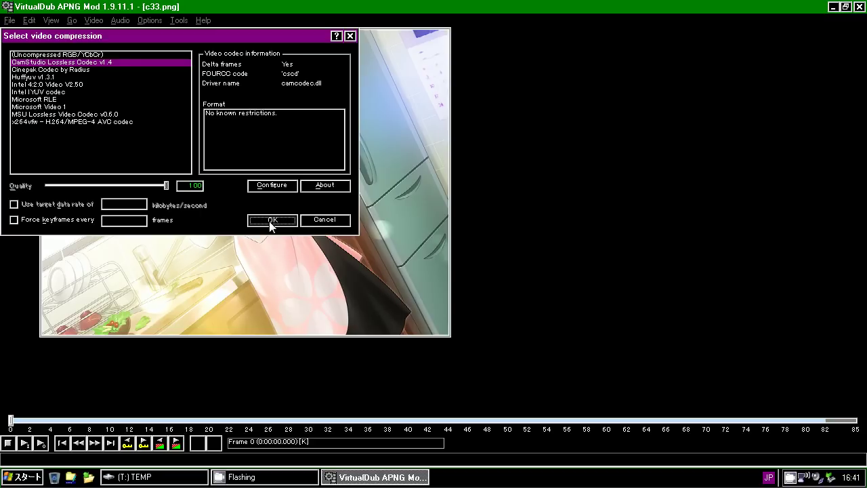
Set the output to contain no audio.
click(85, 23)
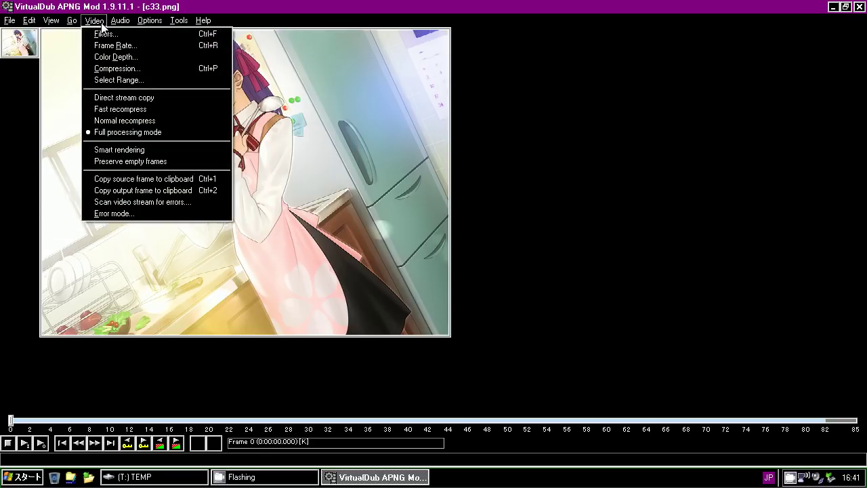
mouse_move(121, 20)
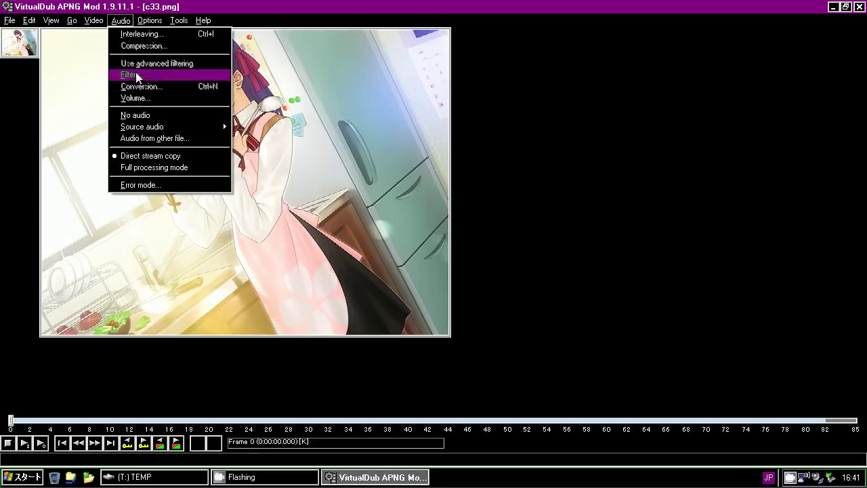
click(148, 119)
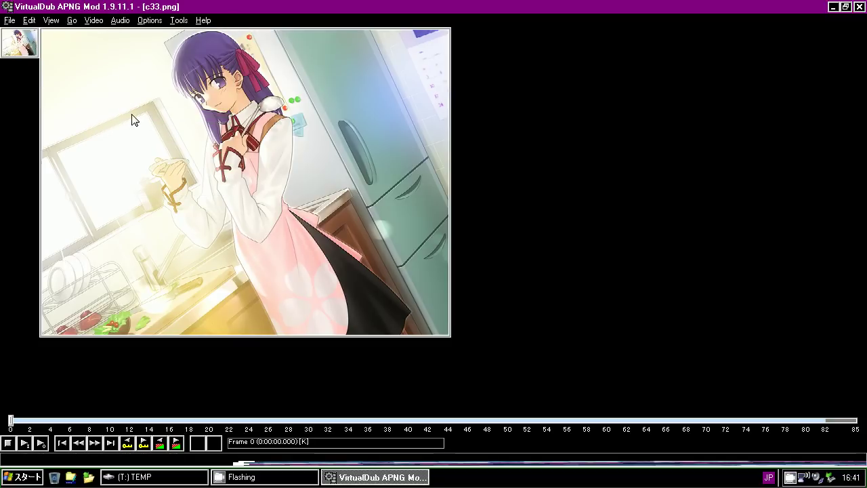
Save the video as an AVI named wip video.avi on the T: drive, and close VirtualDub when rendering ends.
click(10, 20)
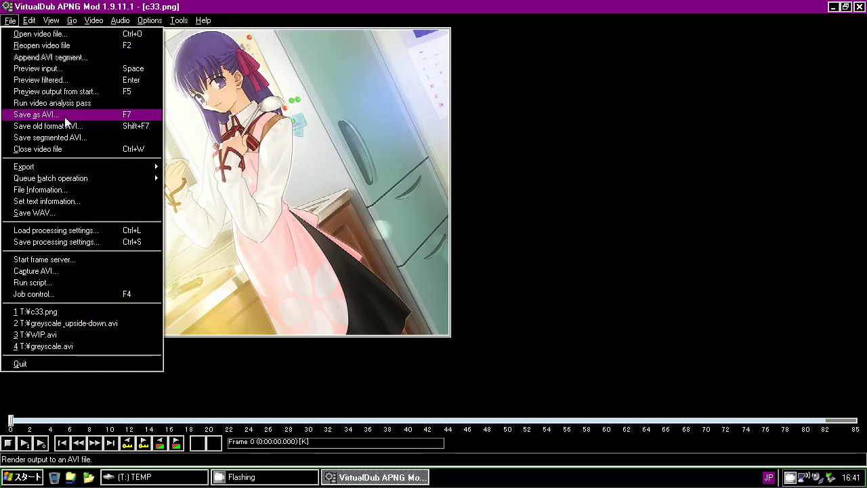
click(64, 116)
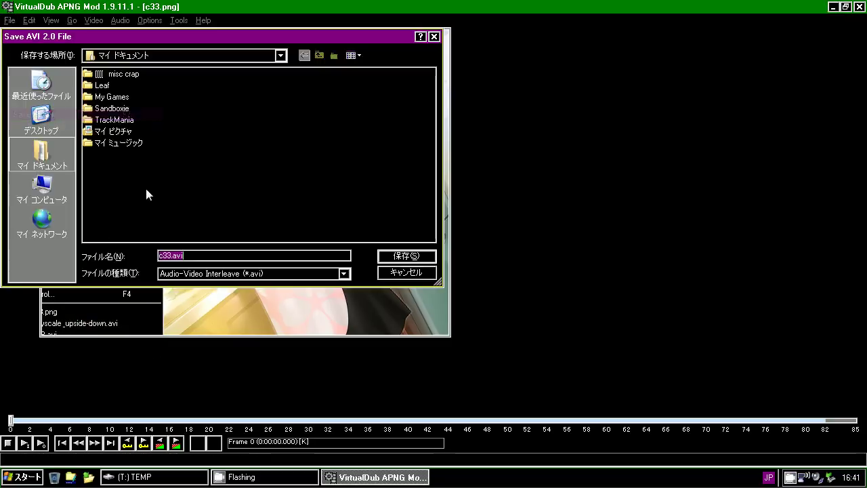
click(152, 55)
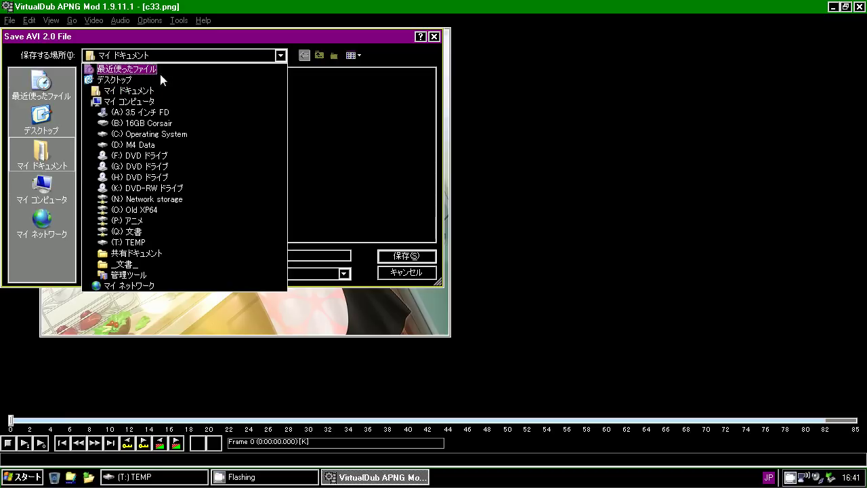
click(167, 240)
click(241, 256)
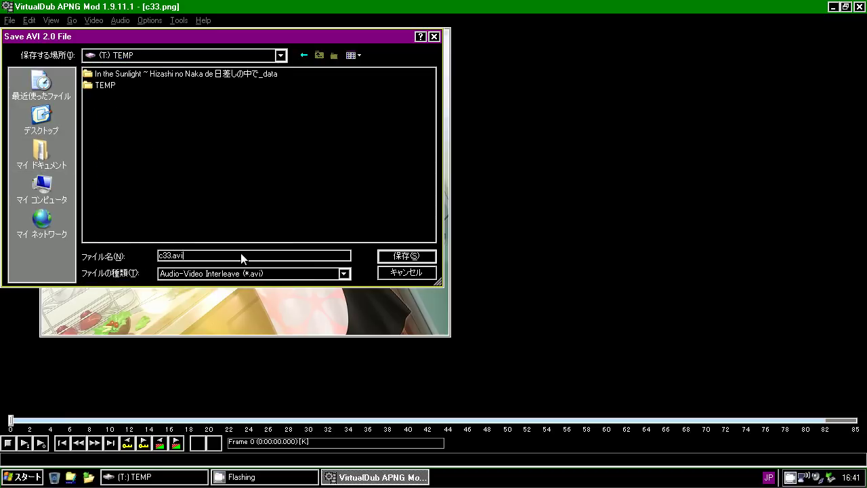
key(Delete)
key(Delete)
key(Delete)
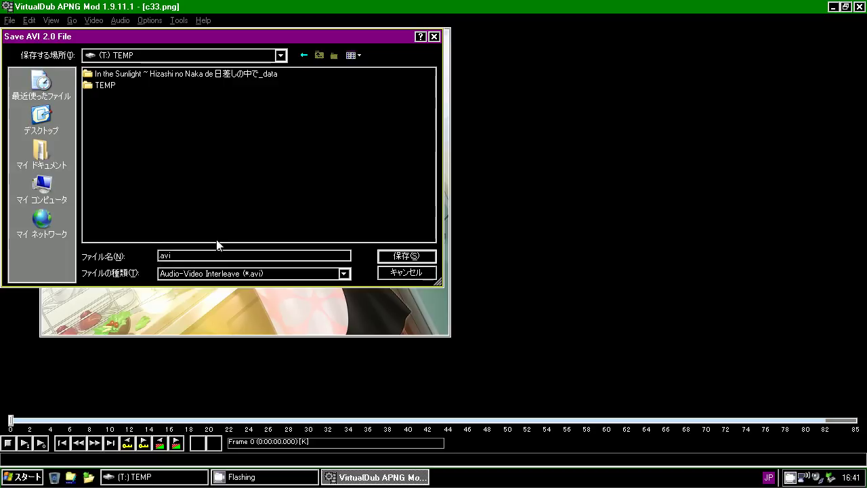
text(wip video)
key(Return)
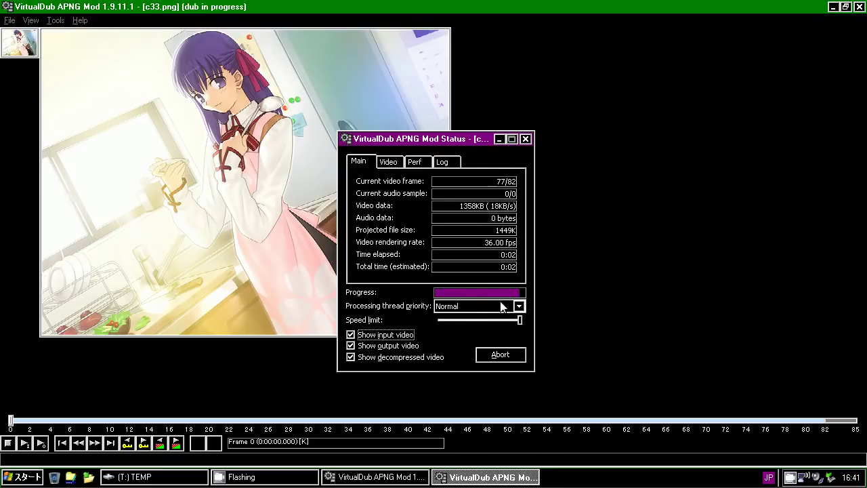
click(860, 6)
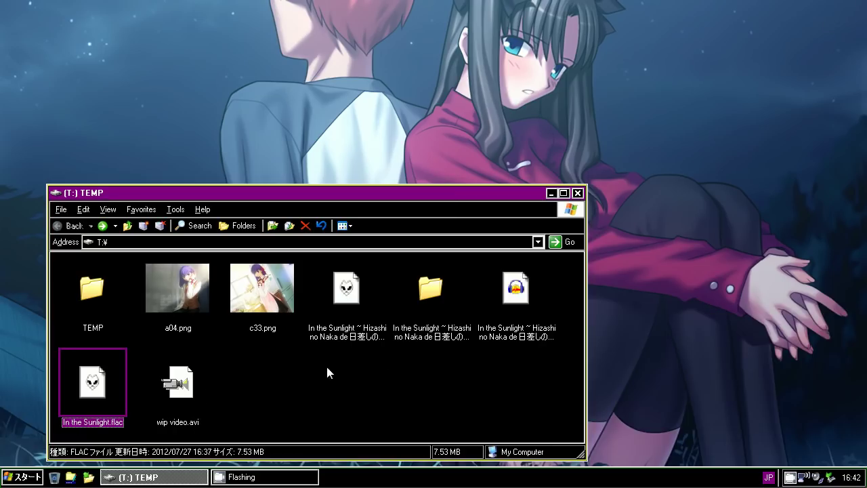
Check the target path of the mkvmerge GUI shortcut in its properties and cancel without changing it.
click(291, 384)
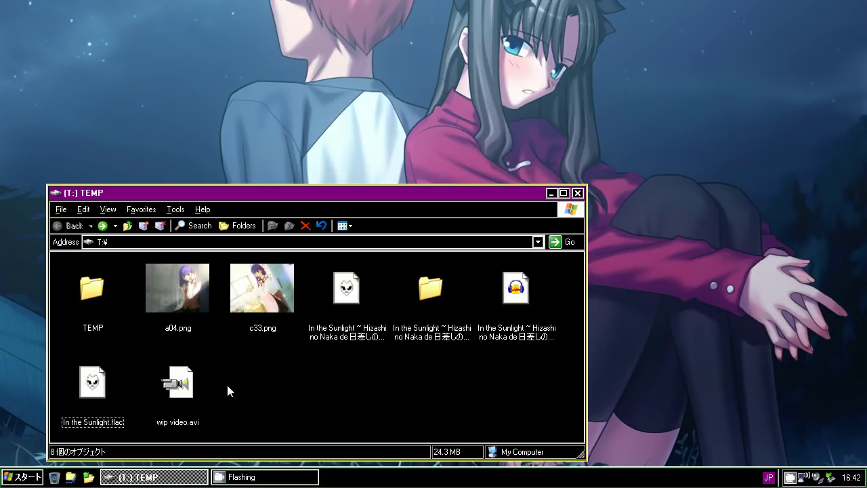
click(23, 477)
click(45, 434)
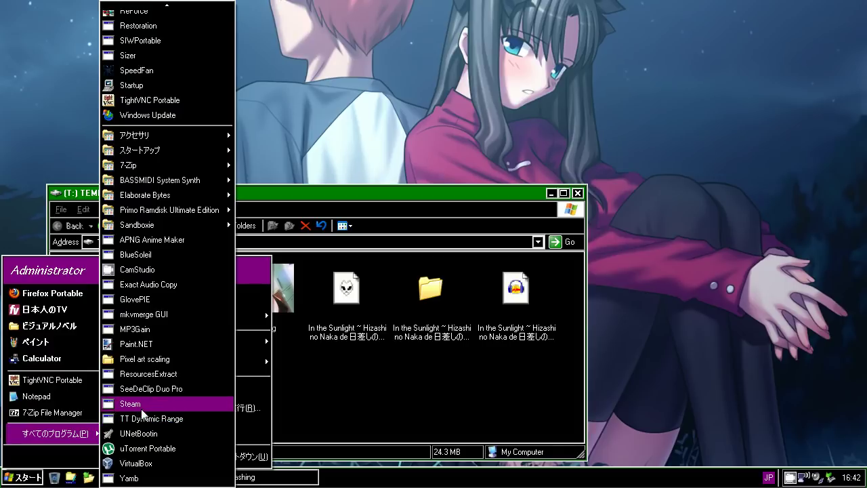
right_click(150, 315)
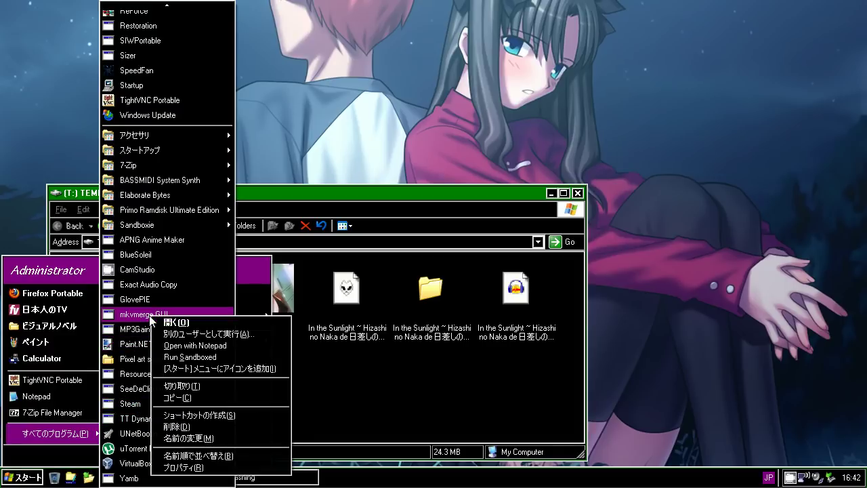
click(224, 466)
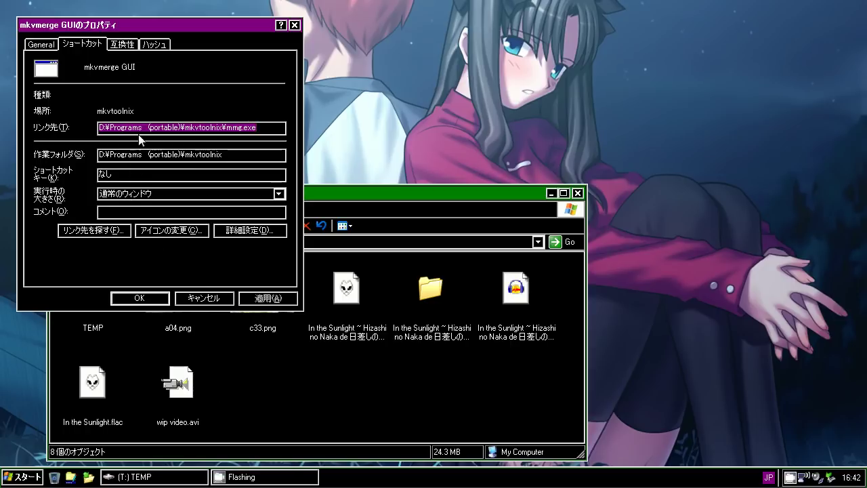
click(203, 298)
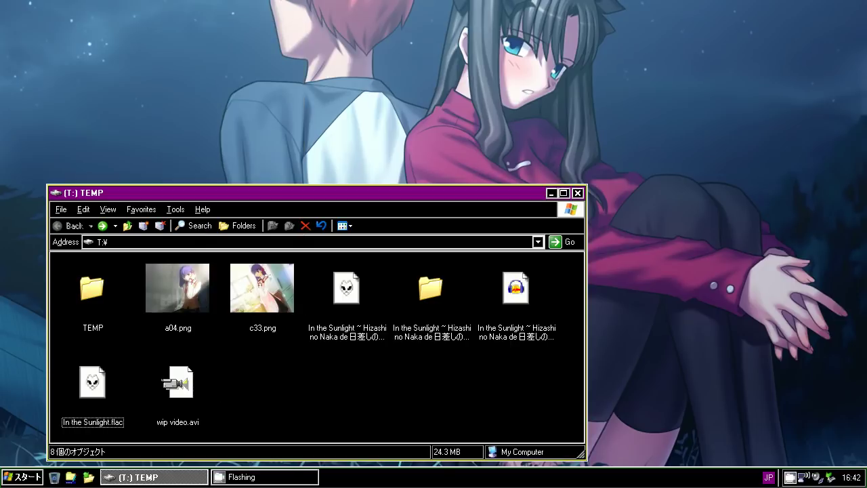
Open the mkvtoolnix folder within the portable applications folder under D:\__Programs__.
key(super)
mouse_move(203, 315)
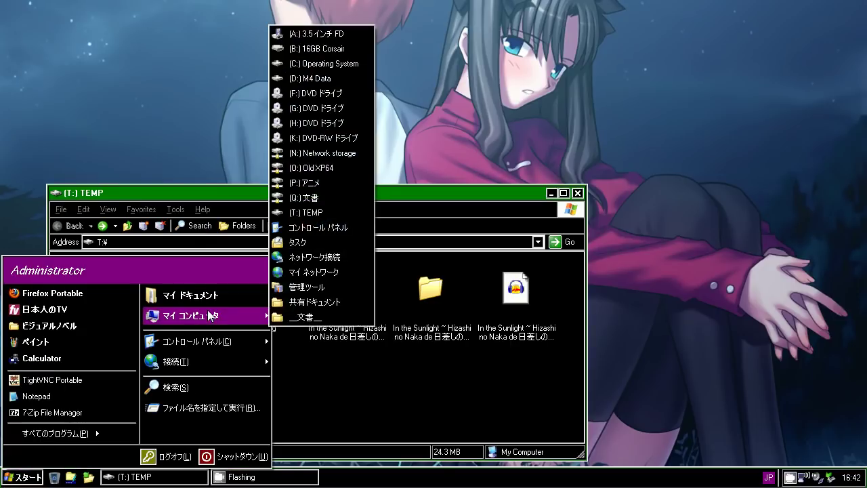
click(324, 78)
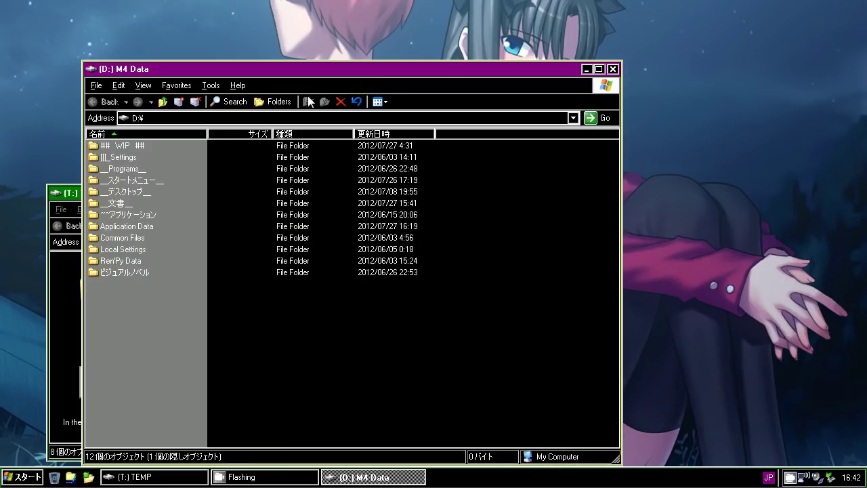
double_click(138, 175)
double_click(137, 170)
scroll(134, 164, down, 13)
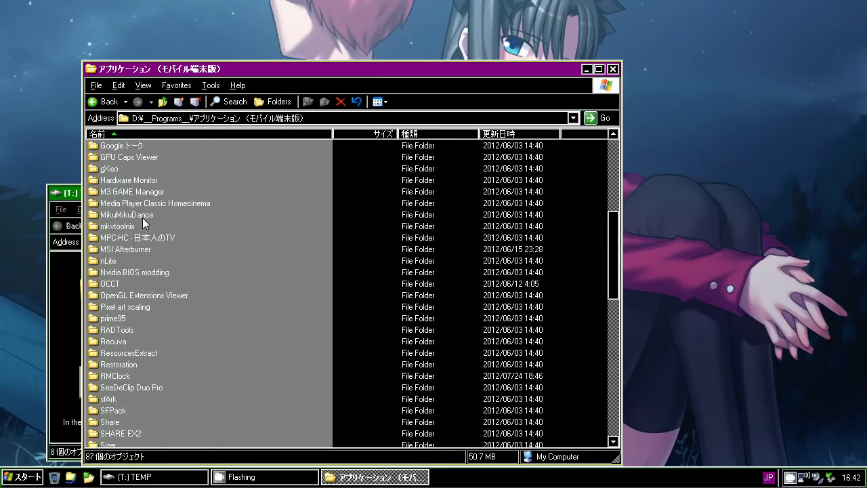
scroll(127, 319, up, 1)
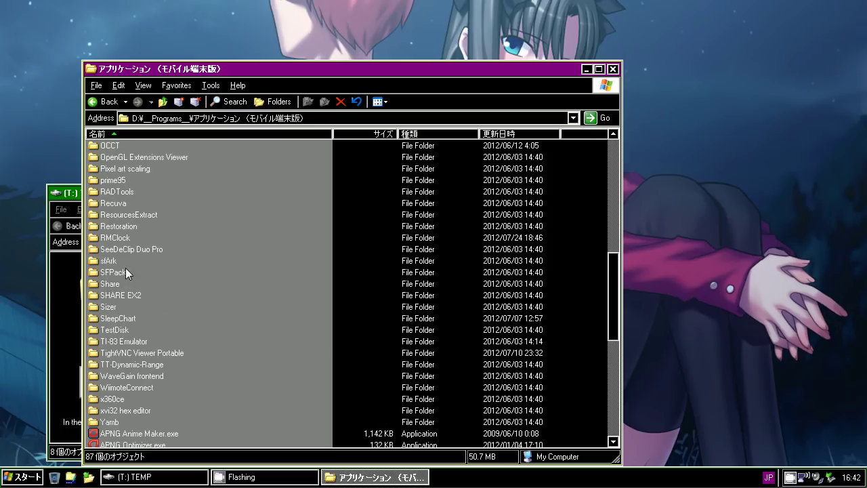
scroll(125, 249, up, 3)
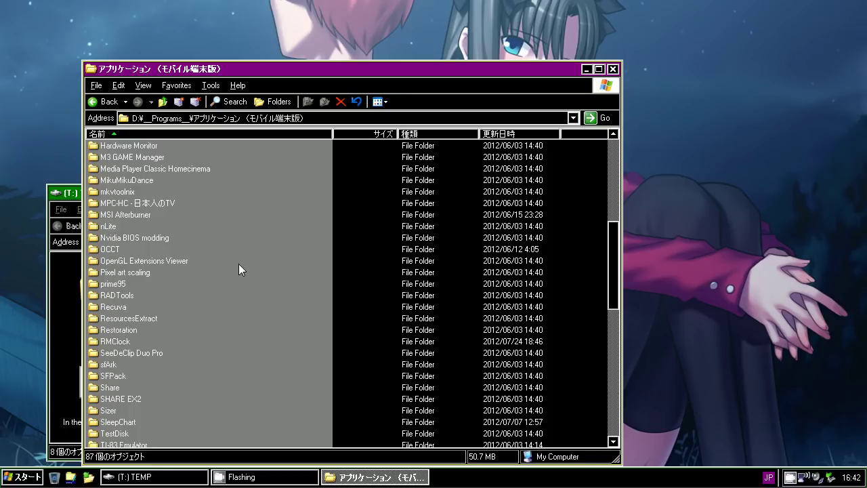
scroll(238, 263, up, 3)
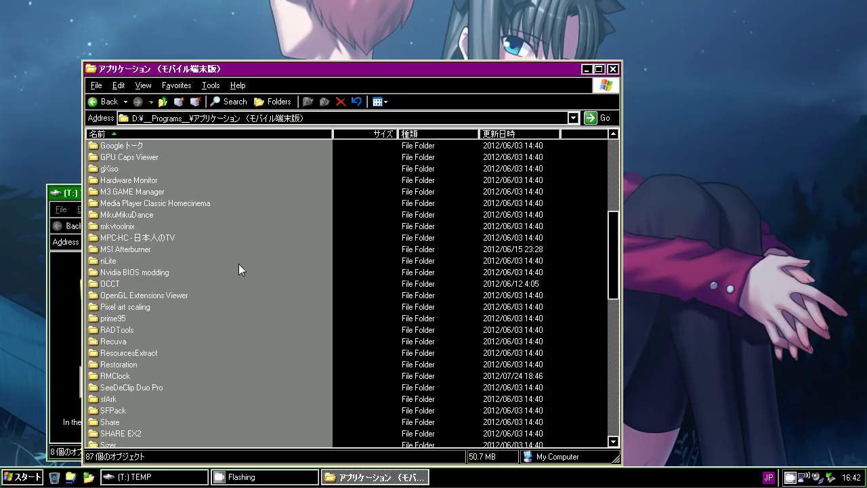
scroll(239, 264, down, 10)
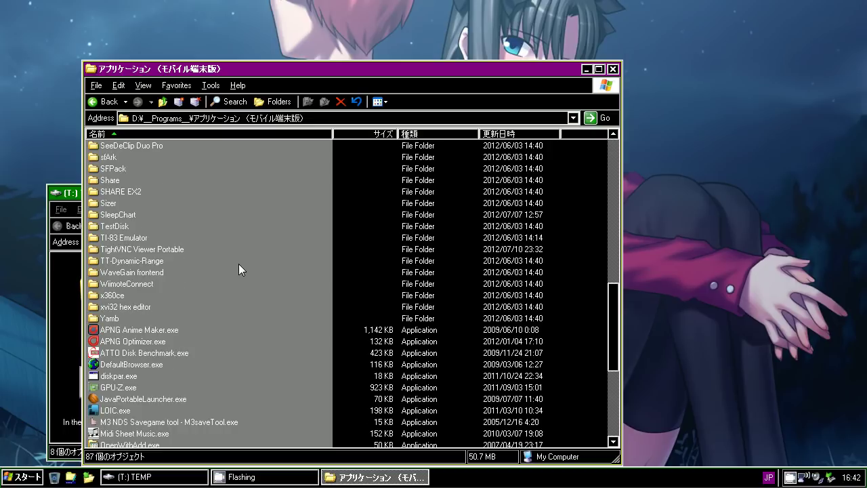
scroll(239, 263, up, 5)
scroll(239, 269, up, 1)
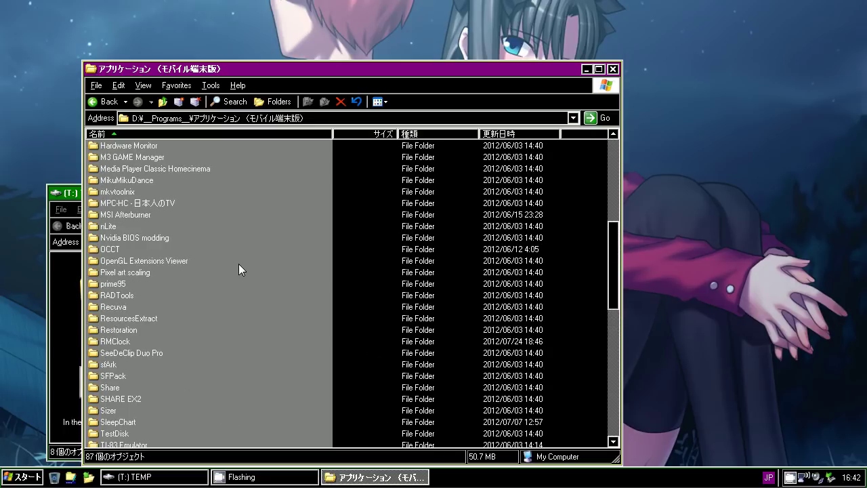
double_click(117, 192)
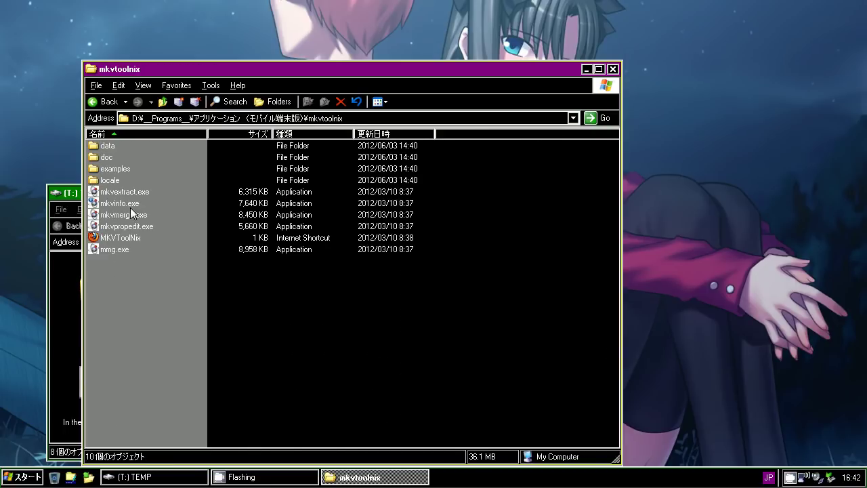
Launch mmg.exe, dismiss its update notice, and arrange the mkvmerge GUI window so the T: drive's files are reachable.
click(122, 252)
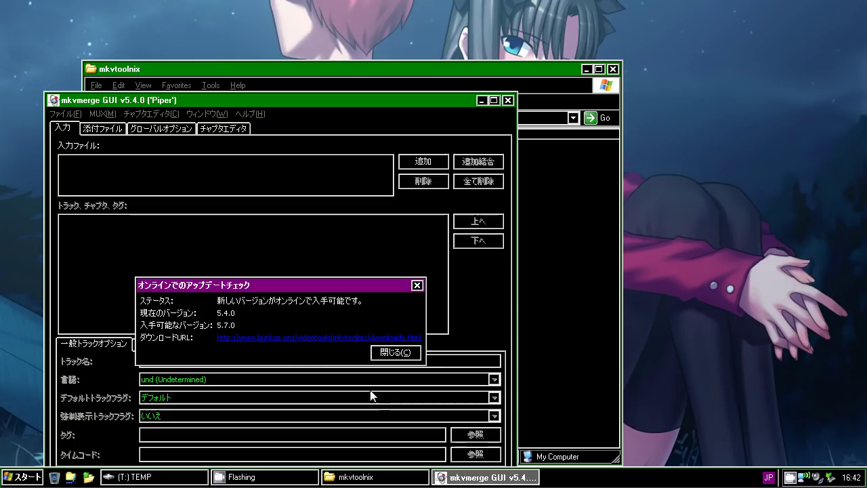
click(390, 352)
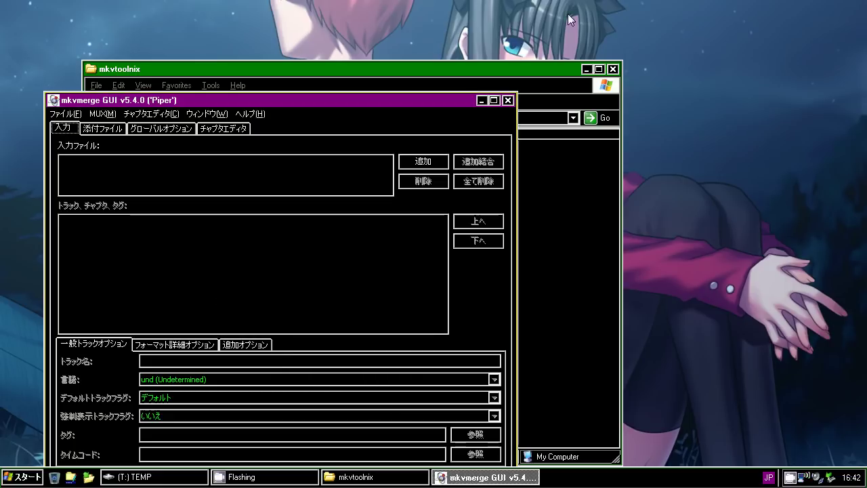
click(612, 69)
click(360, 90)
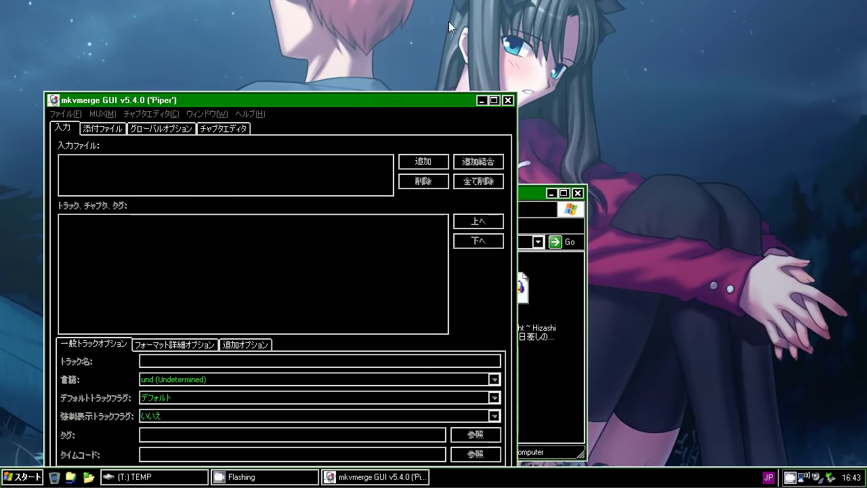
drag(346, 102, 567, 5)
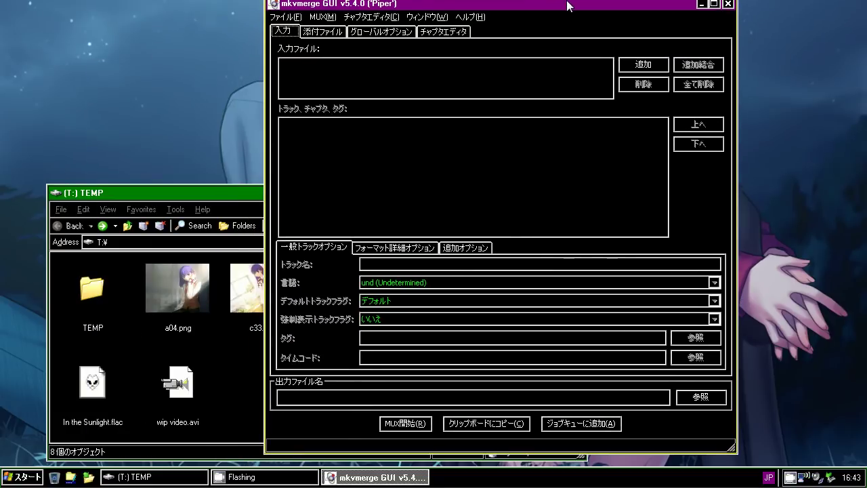
Add wip video.avi and In the Sunlight.flac from the T: drive as mkvmerge input files.
drag(161, 397, 299, 73)
click(232, 411)
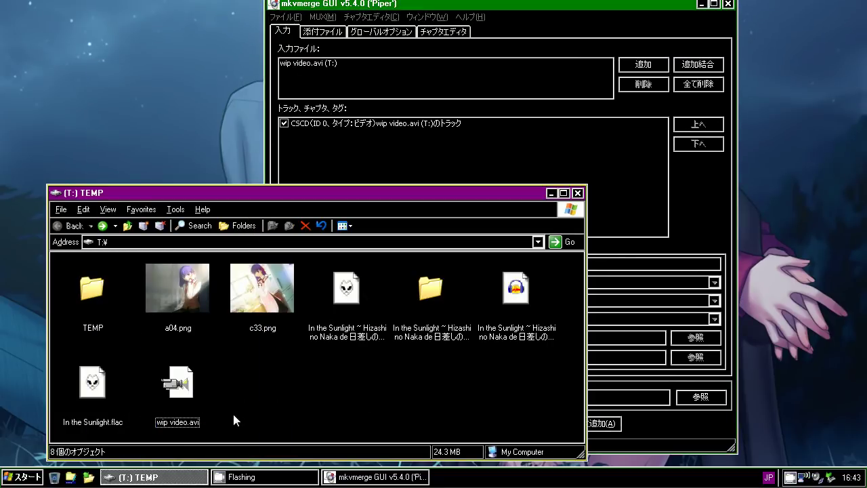
drag(92, 386, 304, 88)
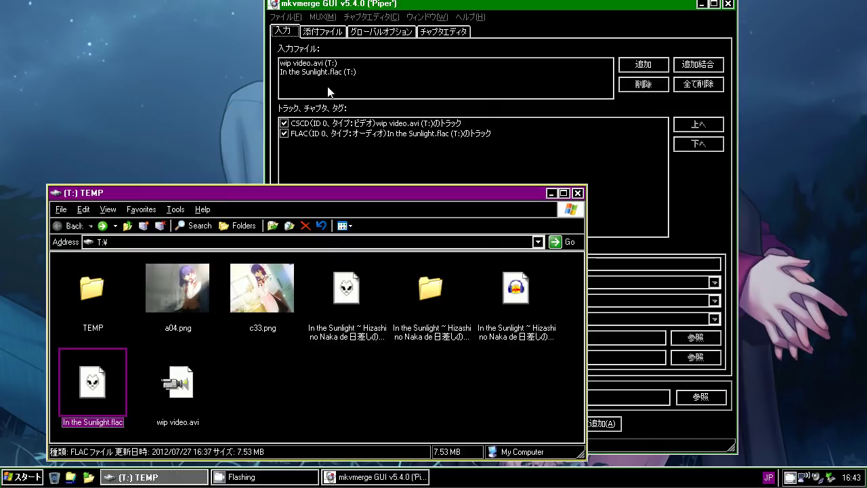
Mux the video and audio tracks into T:\wip video.mkv, and close mkvmerge GUI.
click(515, 6)
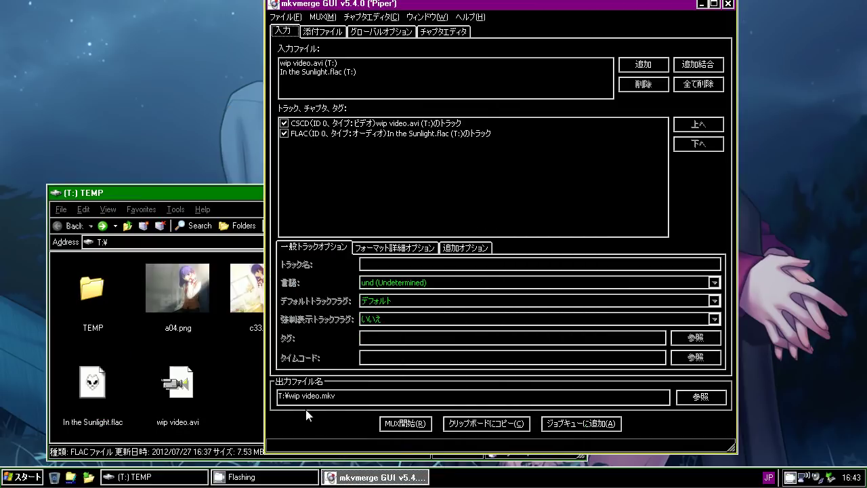
click(401, 426)
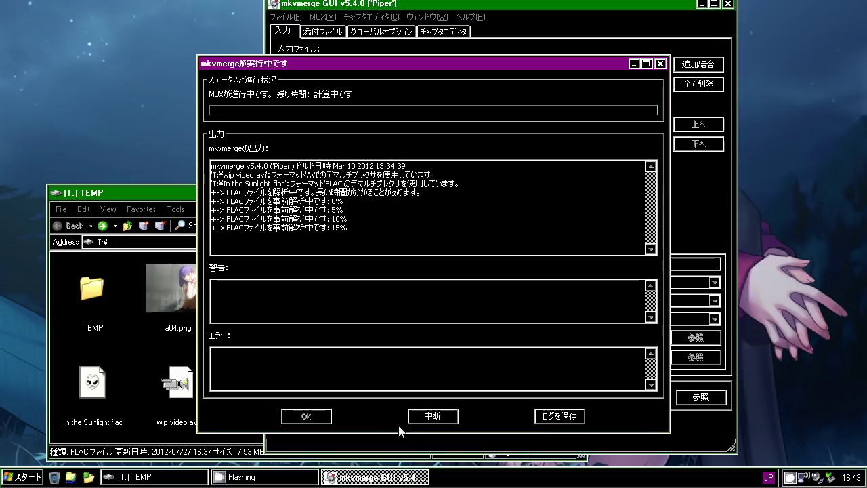
click(316, 418)
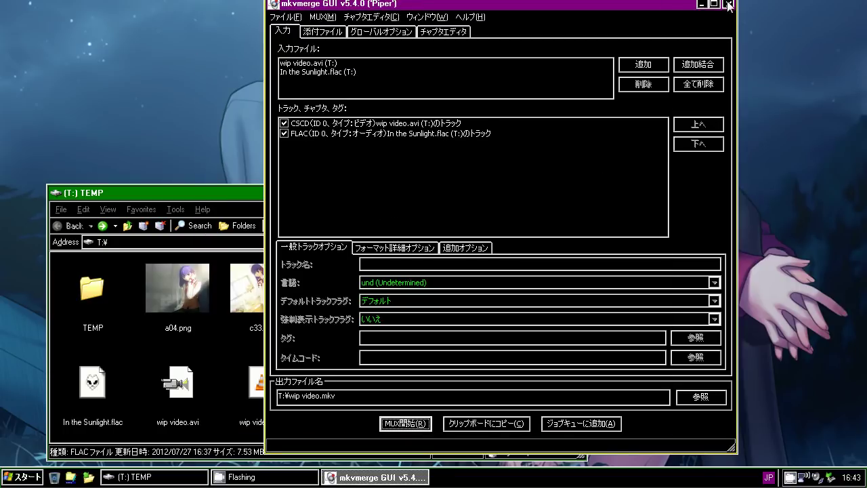
click(727, 4)
Play wip video.mkv in VLC media player, dismiss its error list, and close the player.
double_click(262, 386)
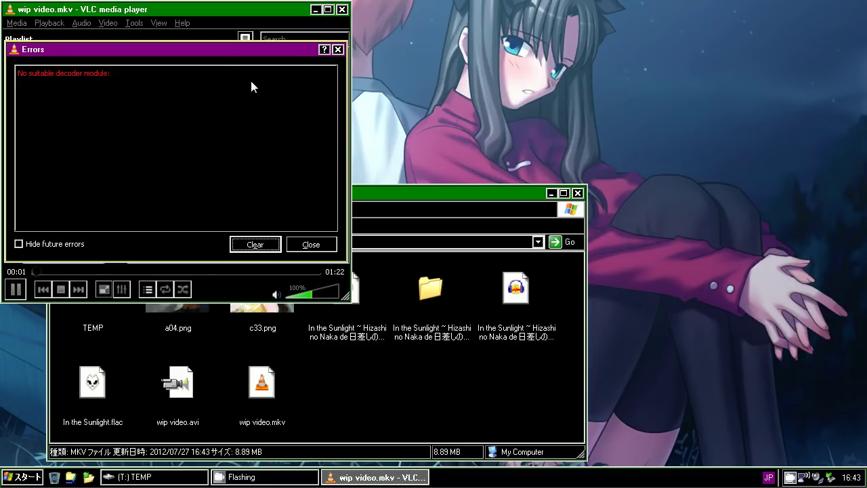
drag(234, 57, 643, 160)
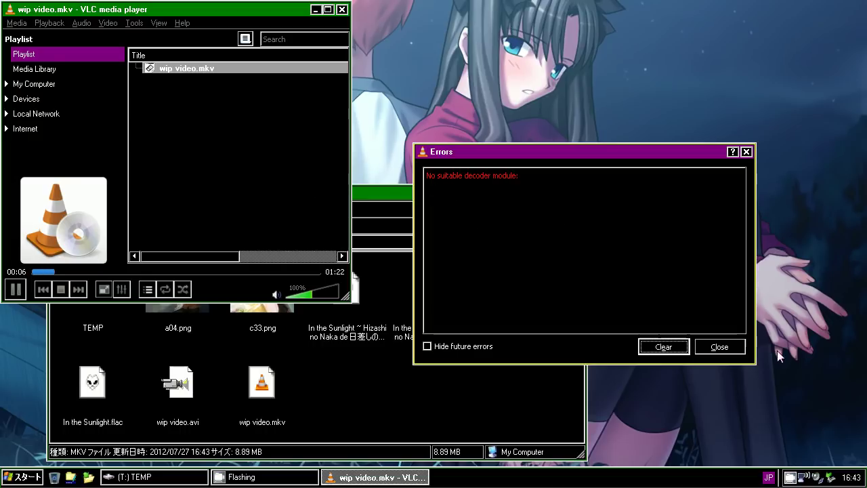
click(731, 345)
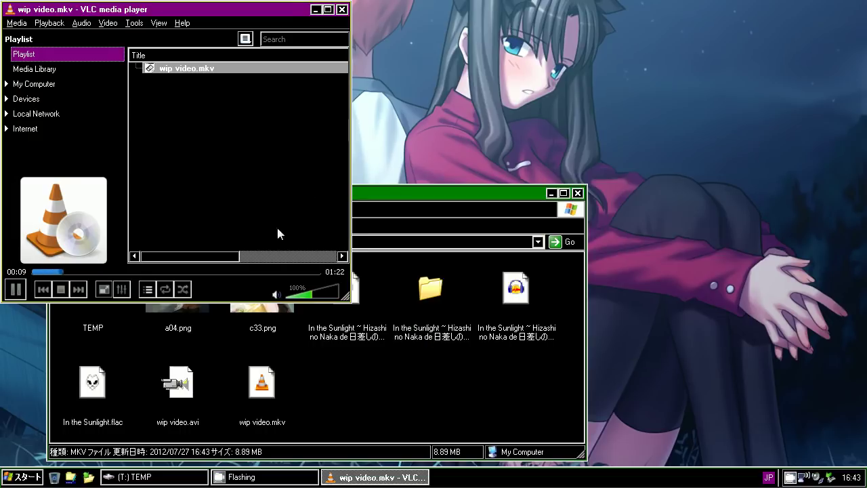
click(341, 10)
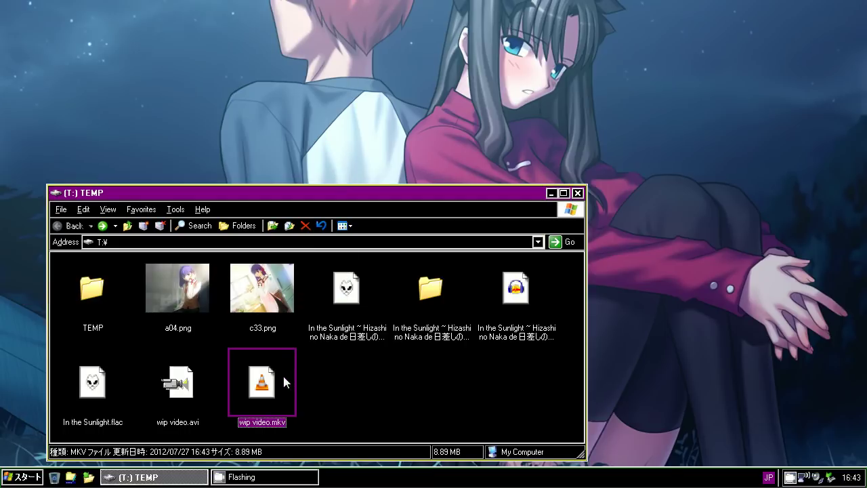
Choose a different program for opening wip video.mkv, browsing the disk for one beyond the suggested programs.
right_click(275, 399)
click(315, 295)
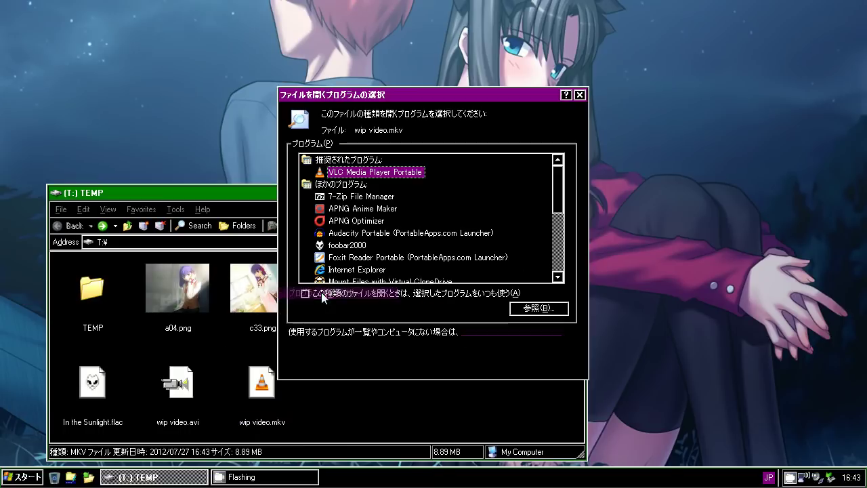
scroll(365, 237, down, 4)
scroll(364, 233, up, 3)
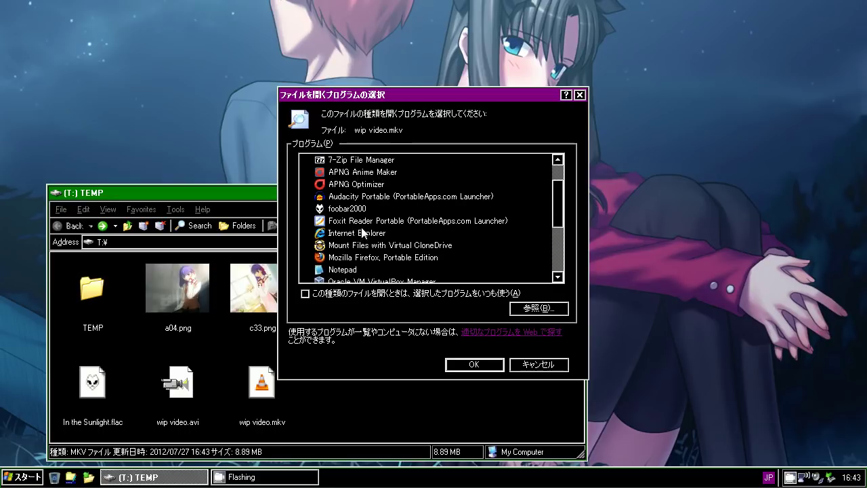
scroll(373, 237, up, 1)
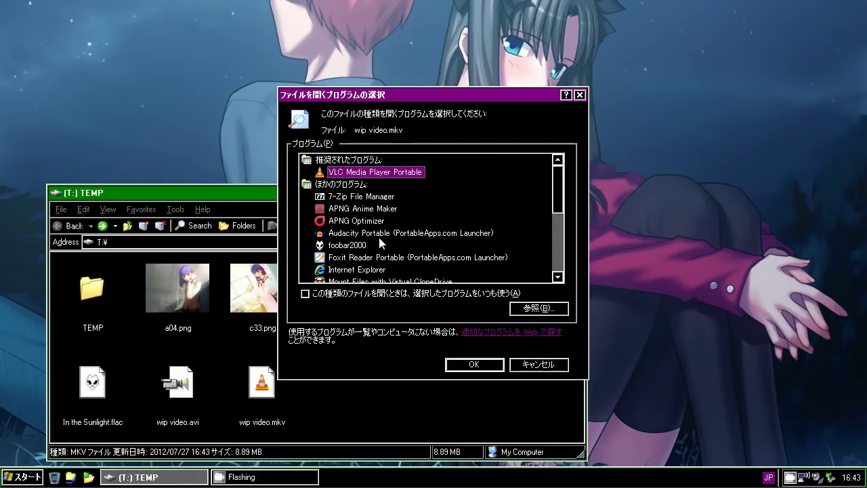
click(562, 308)
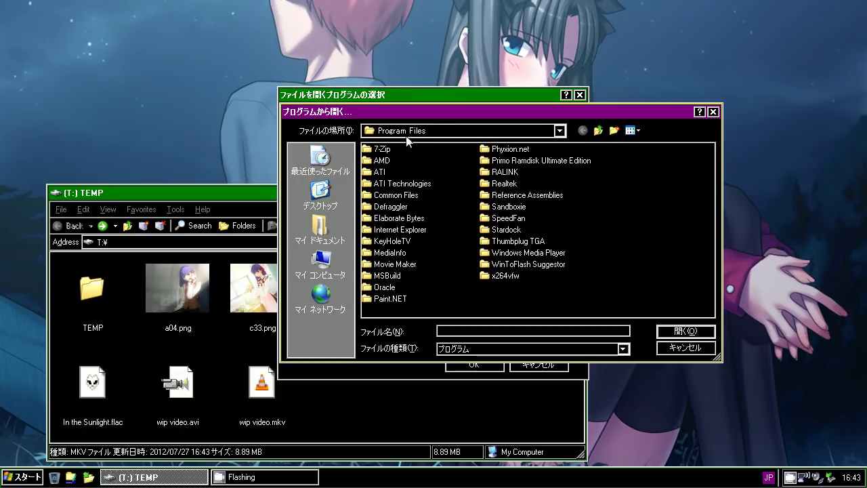
Play wip video.mkv with Media Player Classic from the MPC-HC - 日本人のTV folder under _Programs_\アプリケーション (モバイル端末版), and close the player.
click(598, 130)
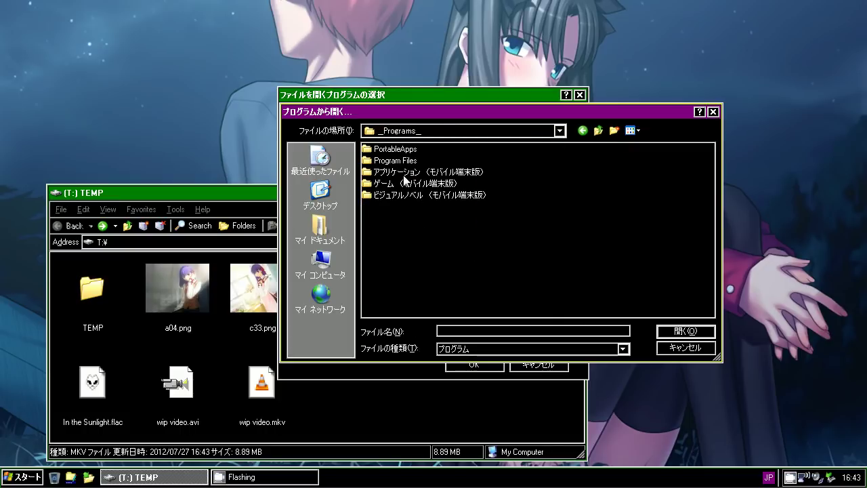
click(405, 179)
double_click(405, 178)
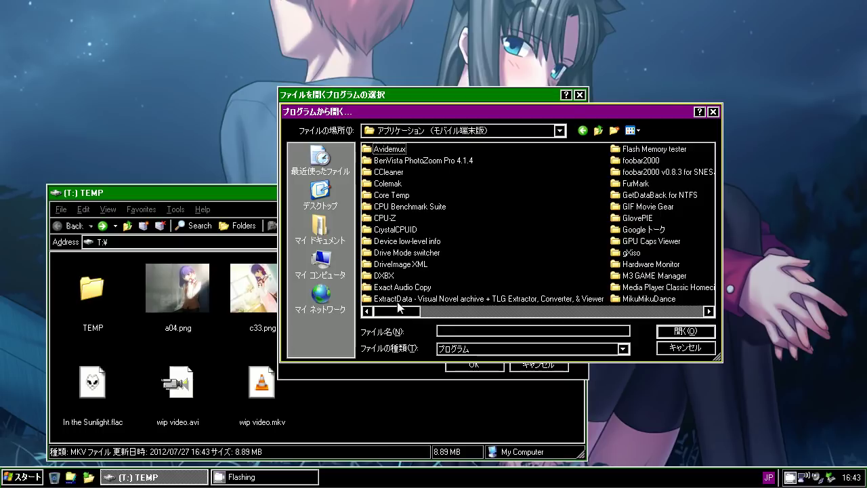
click(446, 311)
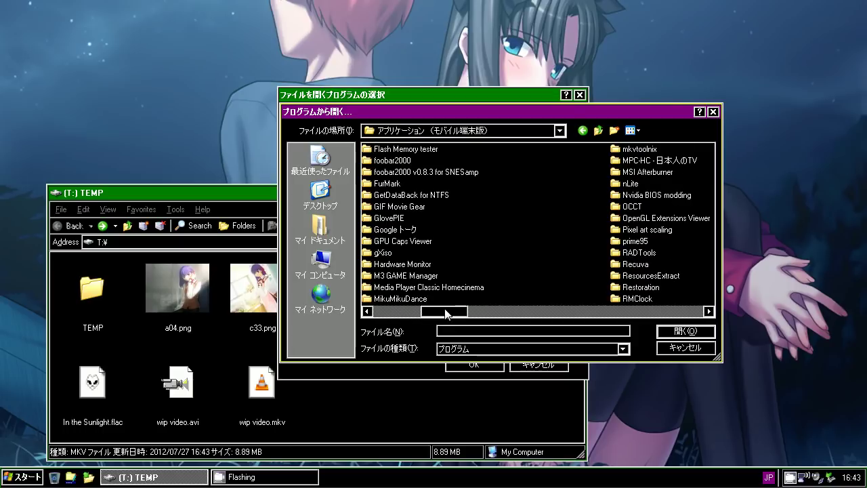
drag(446, 313, 479, 311)
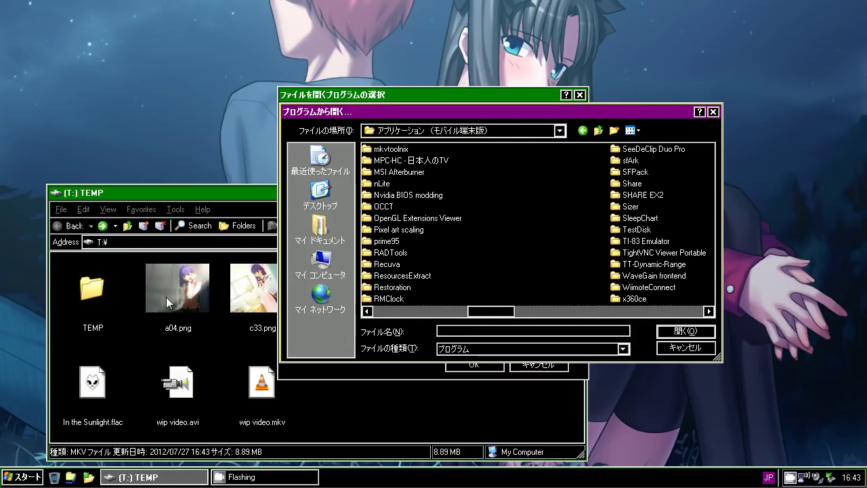
click(404, 161)
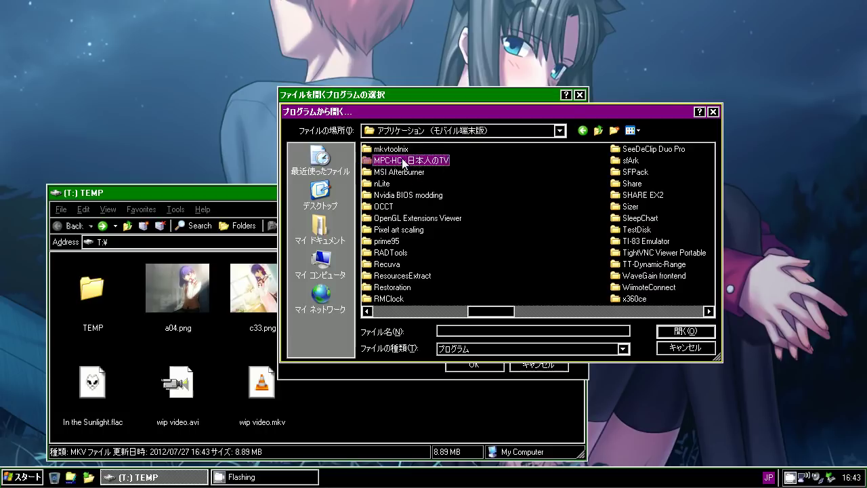
double_click(403, 161)
double_click(392, 148)
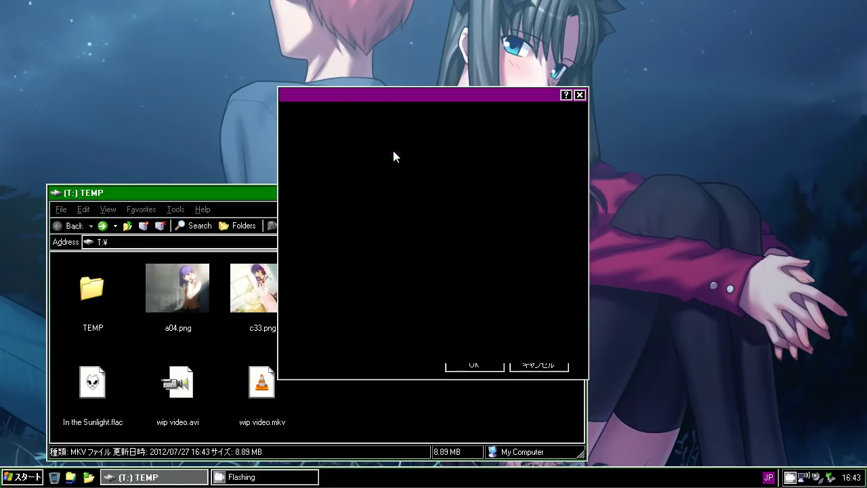
click(476, 368)
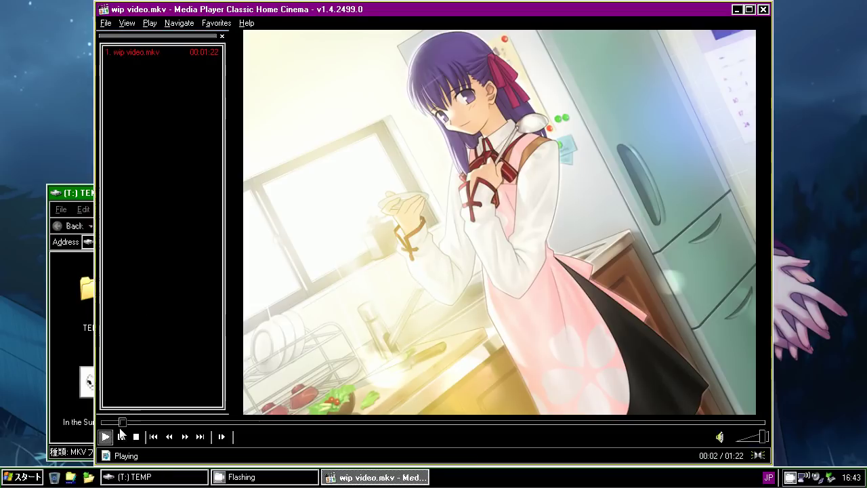
click(762, 10)
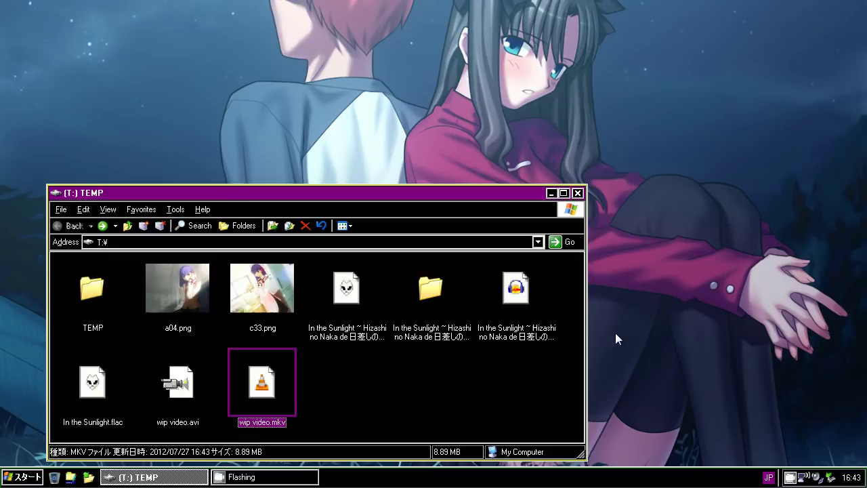
click(516, 376)
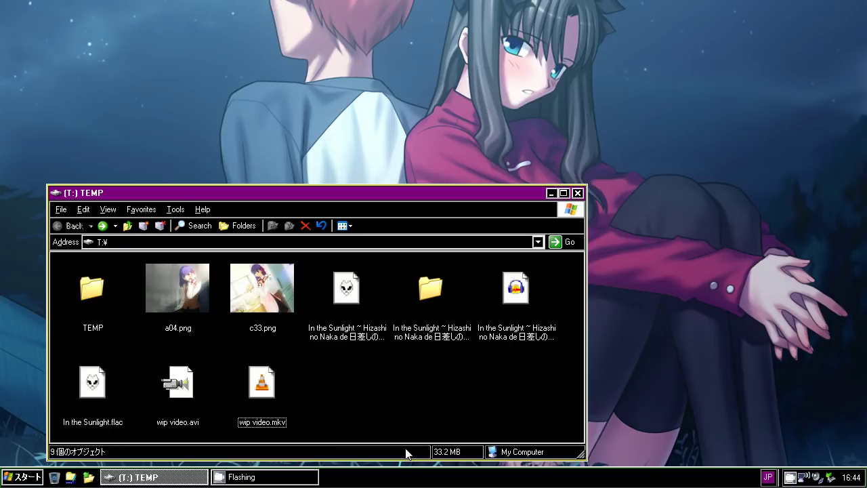
click(252, 411)
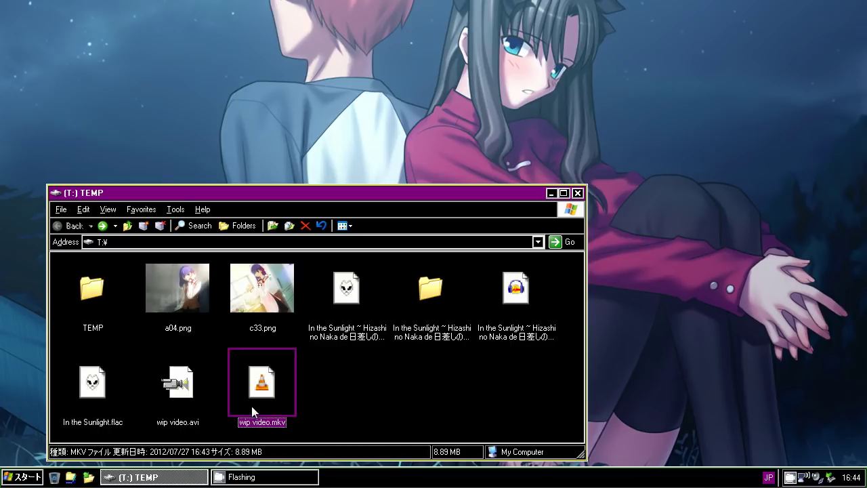
click(334, 403)
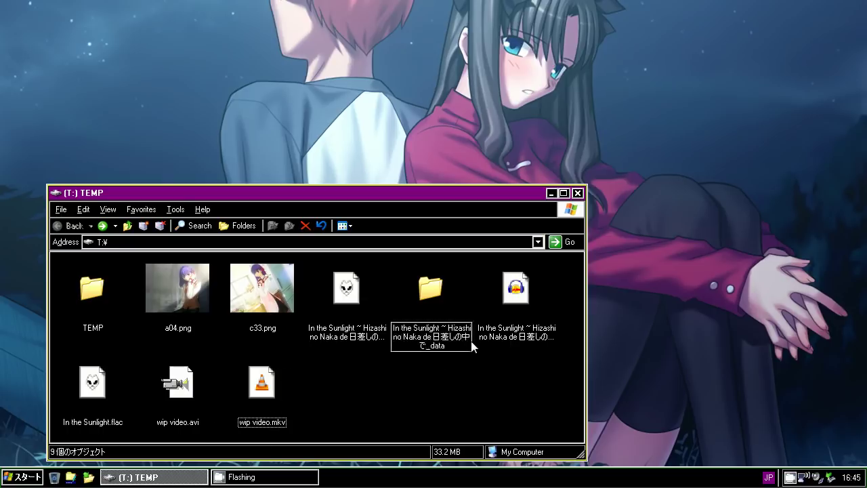
Open a04.png and c33.png from the T: drive together in XnView.
click(193, 308)
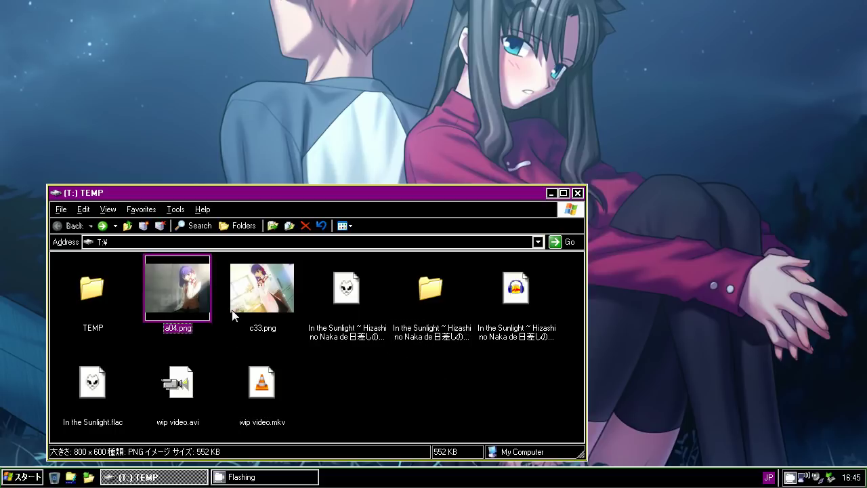
key(Return)
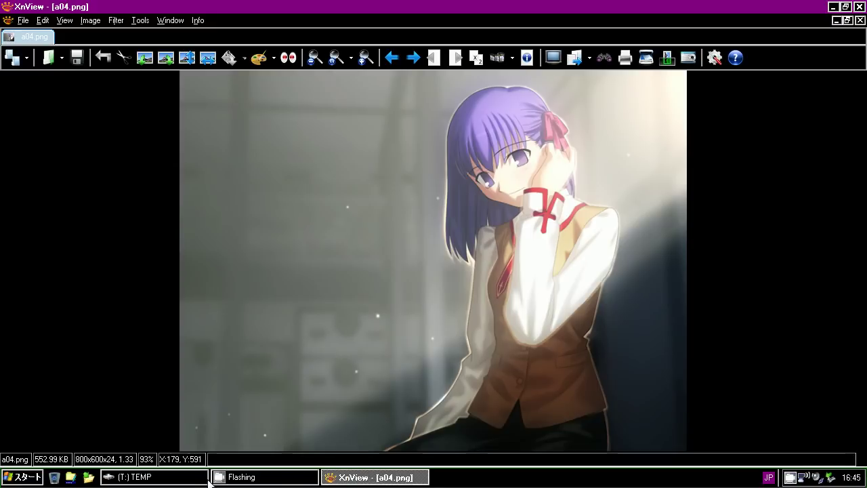
click(198, 478)
double_click(260, 297)
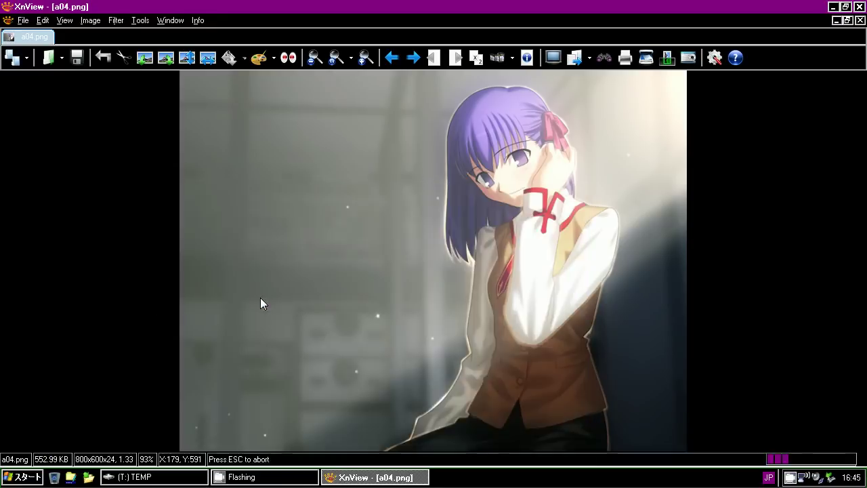
Compare the a04.png and c33.png images by alternating between them, and close the image viewer.
click(49, 38)
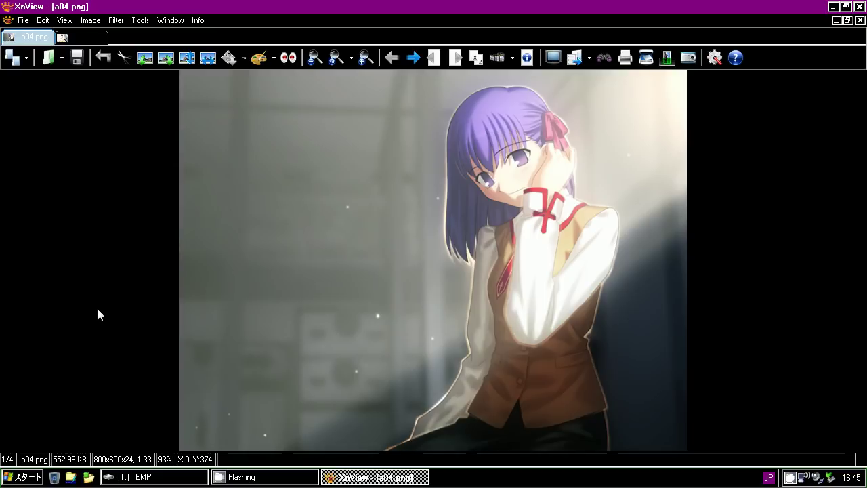
click(95, 38)
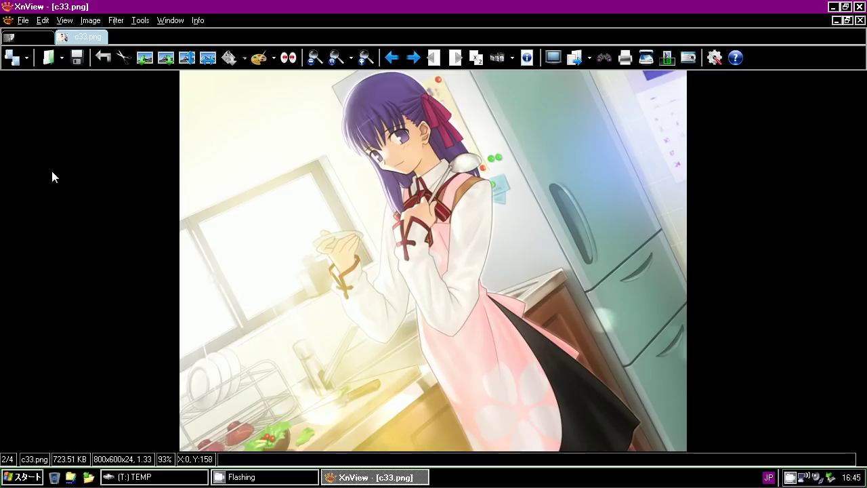
click(21, 39)
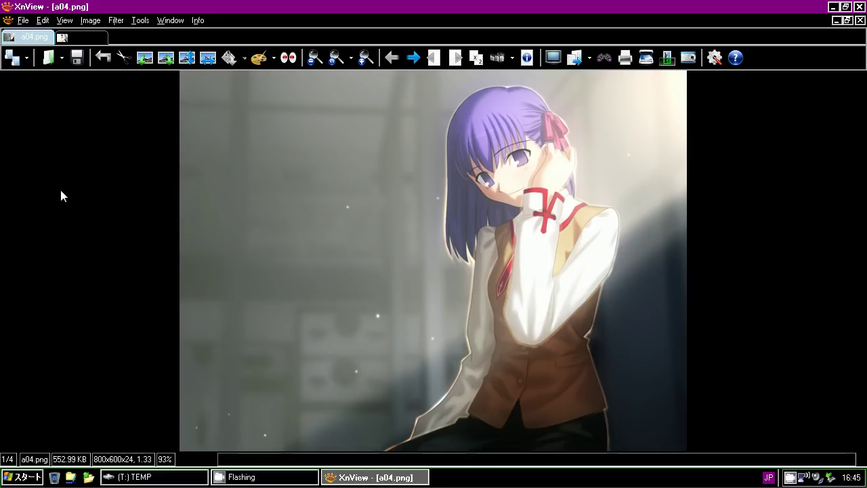
click(72, 38)
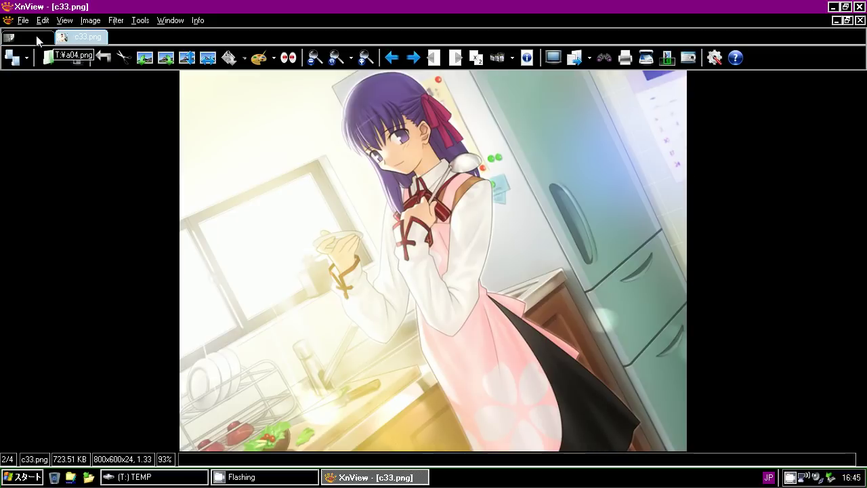
click(37, 40)
click(79, 38)
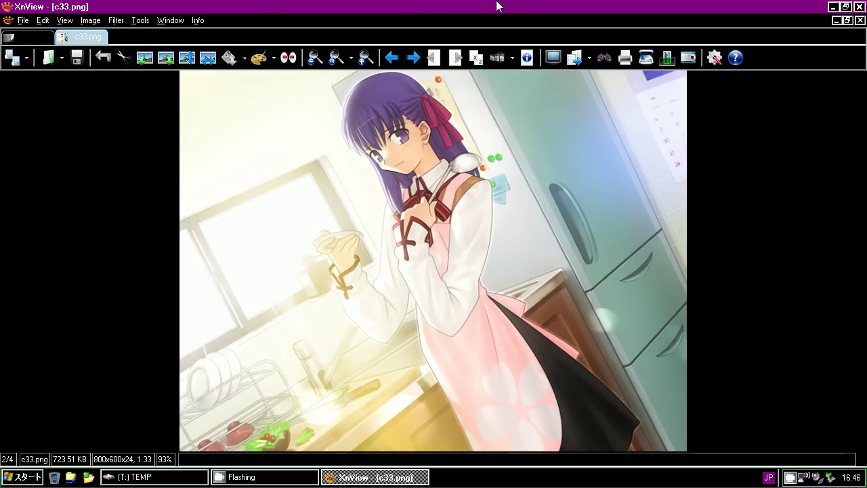
click(859, 6)
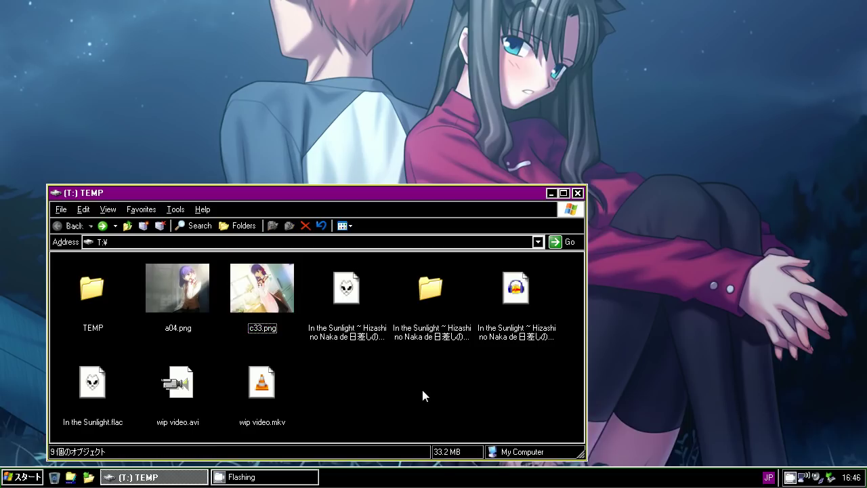
Play In the Sunlight.flac in foobar2000, stop playback, and close the player.
double_click(113, 389)
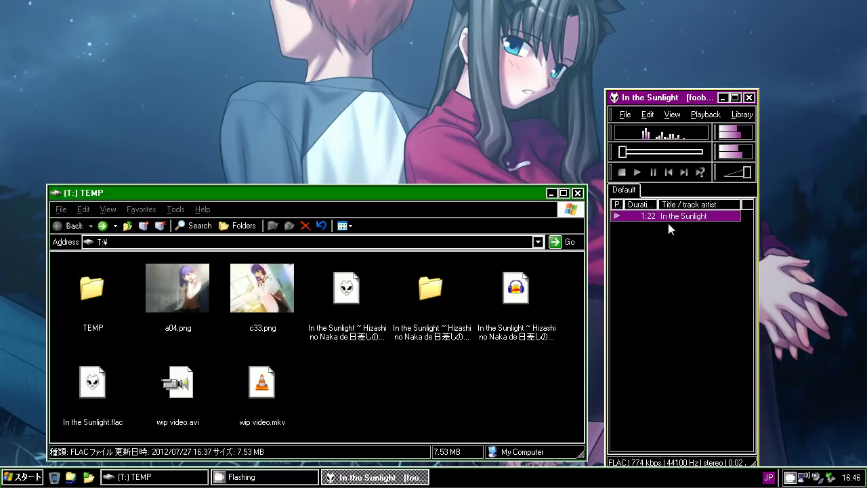
click(621, 172)
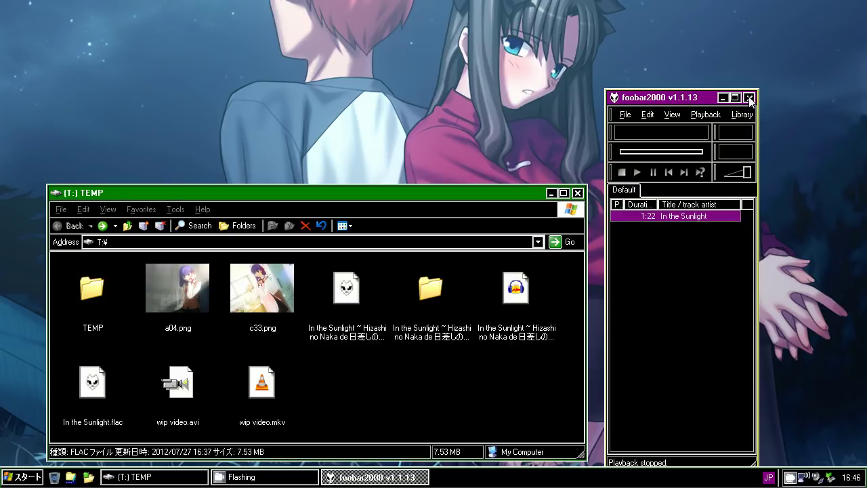
click(749, 98)
click(506, 400)
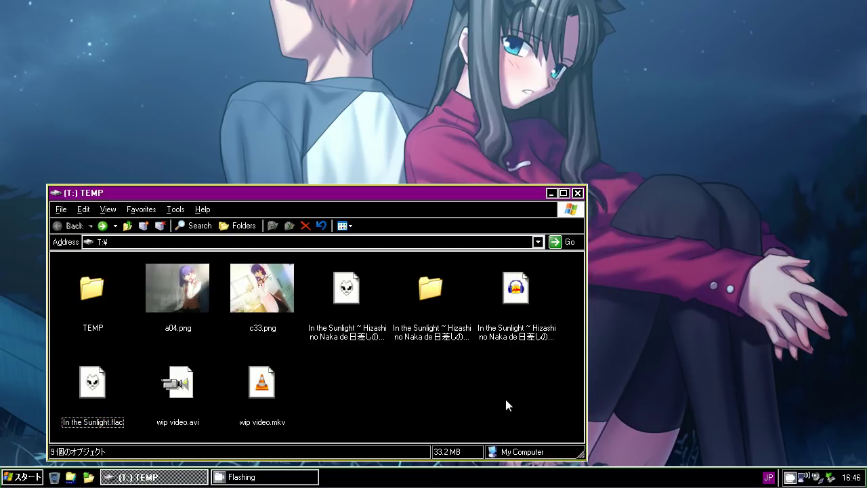